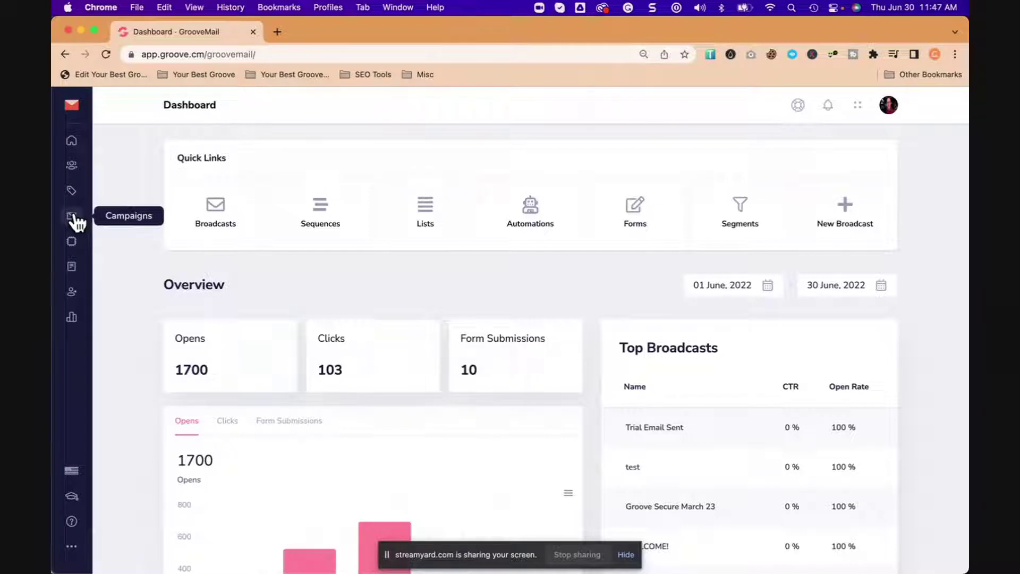
Step: Open the Campaigns Broadcasts list and start a New Broadcast
{"action": "left_click", "coordinate": [73, 215]}
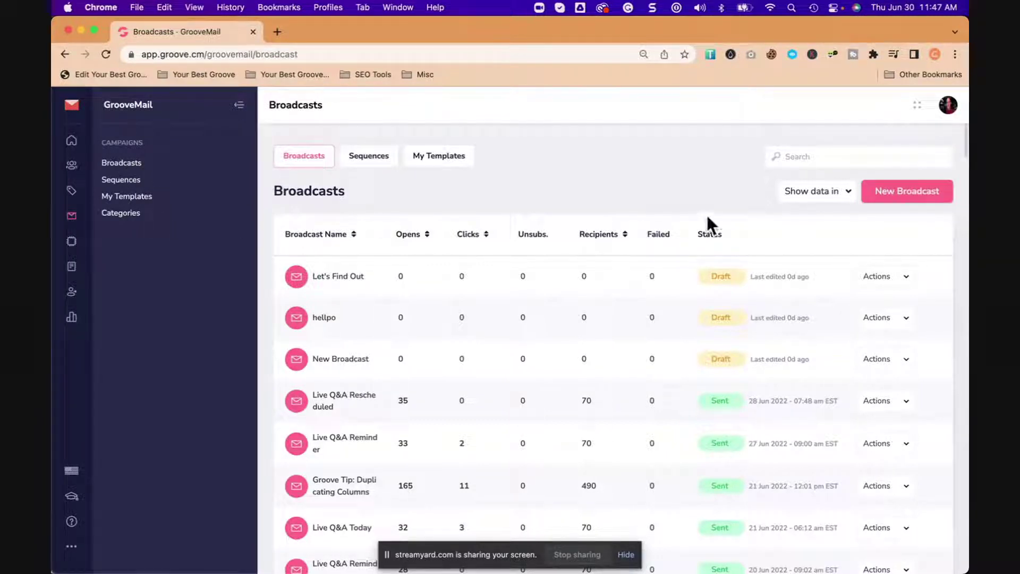
{"action": "left_click", "coordinate": [910, 191]}
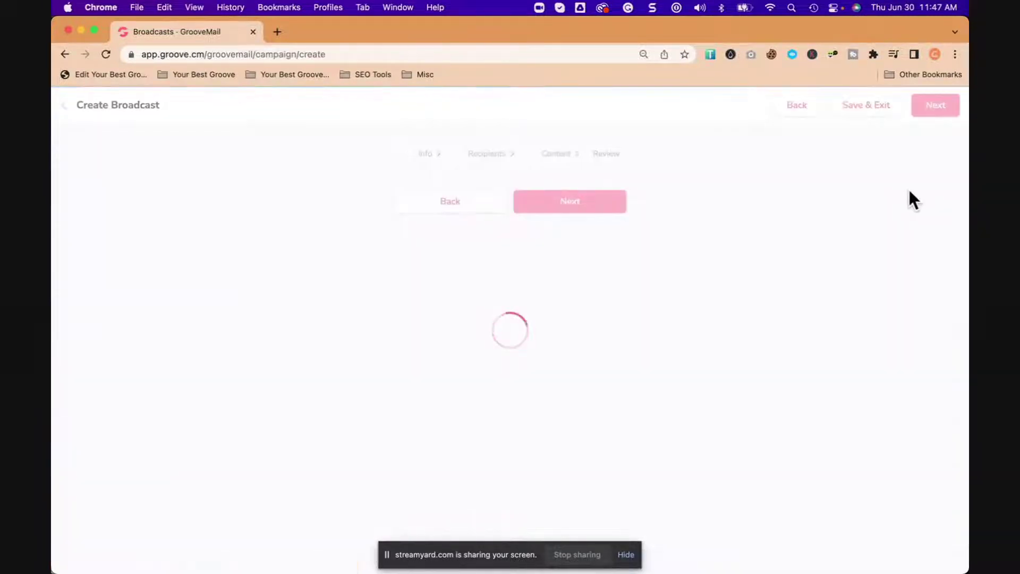
Step: Name the broadcast 'Check This Out', leave Broadcast Category empty, and go to Recipients
{"action": "left_click", "coordinate": [438, 422]}
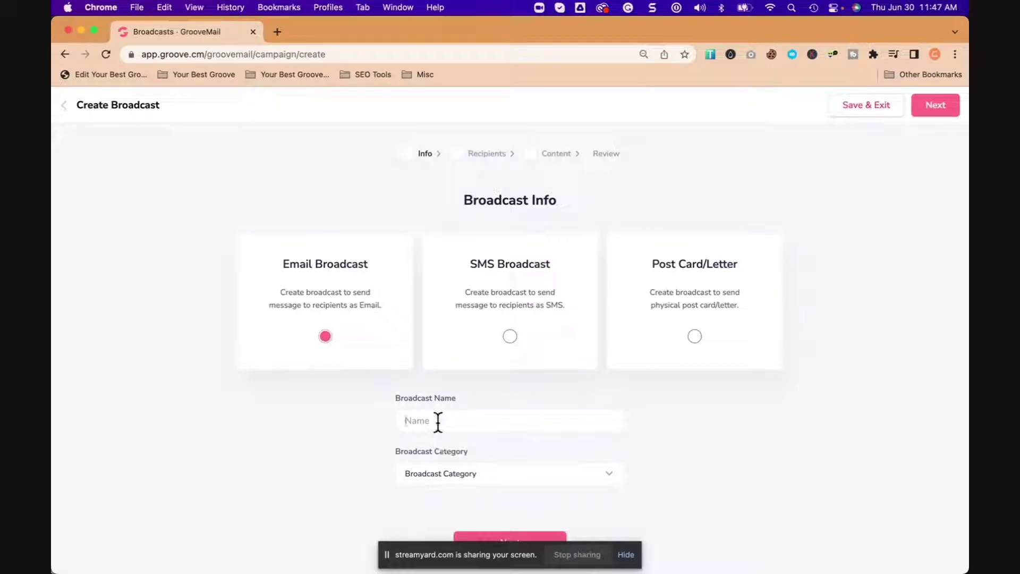
{"action": "type", "text": "Check This Out"}
{"action": "scroll", "coordinate": [657, 455], "scroll_direction": "down", "scroll_amount": 1}
{"action": "left_click", "coordinate": [587, 456]}
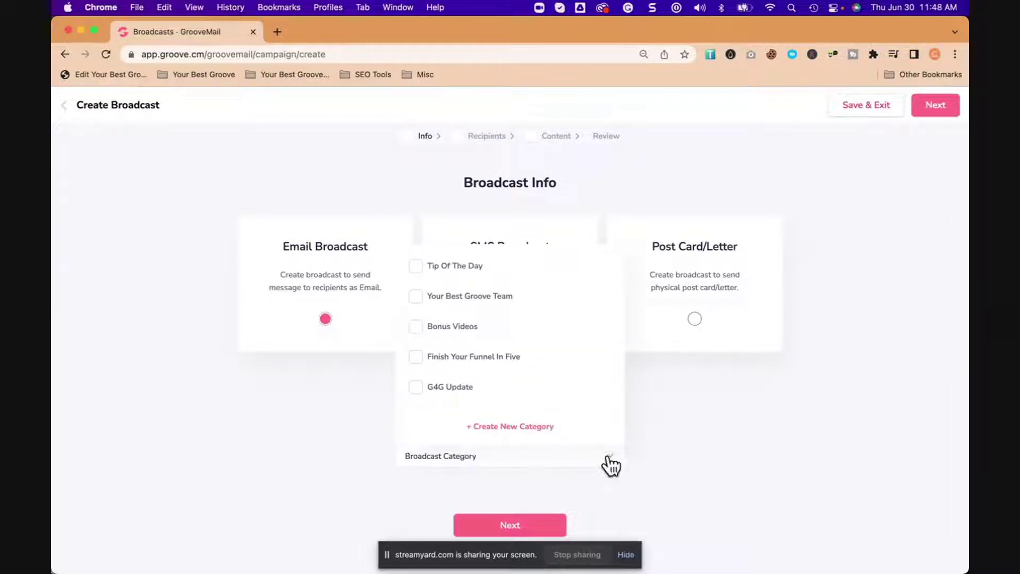
{"action": "left_click", "coordinate": [609, 458]}
{"action": "left_click", "coordinate": [610, 459]}
{"action": "left_click", "coordinate": [610, 462]}
{"action": "left_click", "coordinate": [515, 526]}
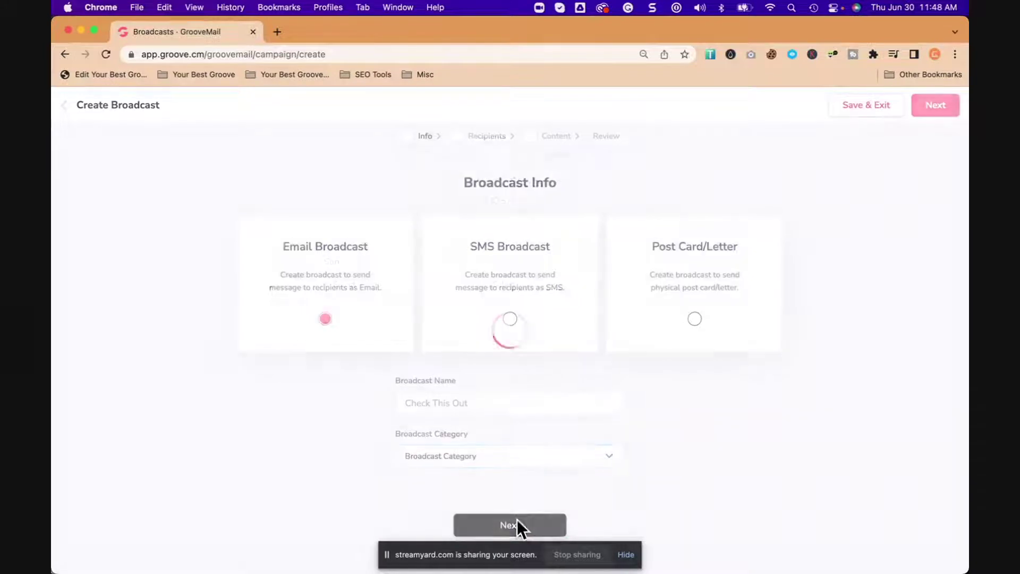
Step: Send to people Subscribed To List 'Groove Tools And Tips' (about 523) and continue to Content
{"action": "left_click", "coordinate": [626, 556]}
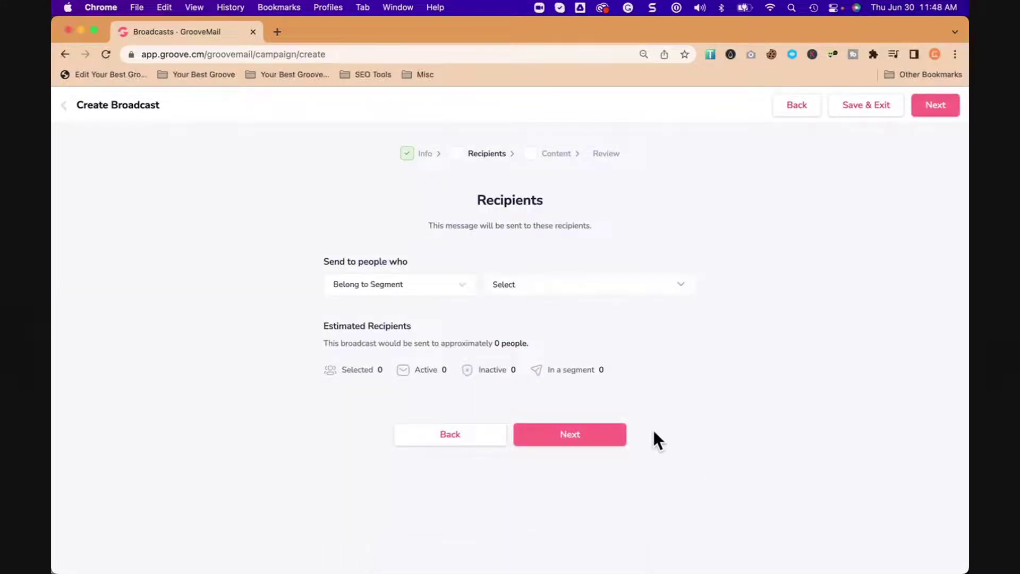
{"action": "left_click", "coordinate": [432, 295]}
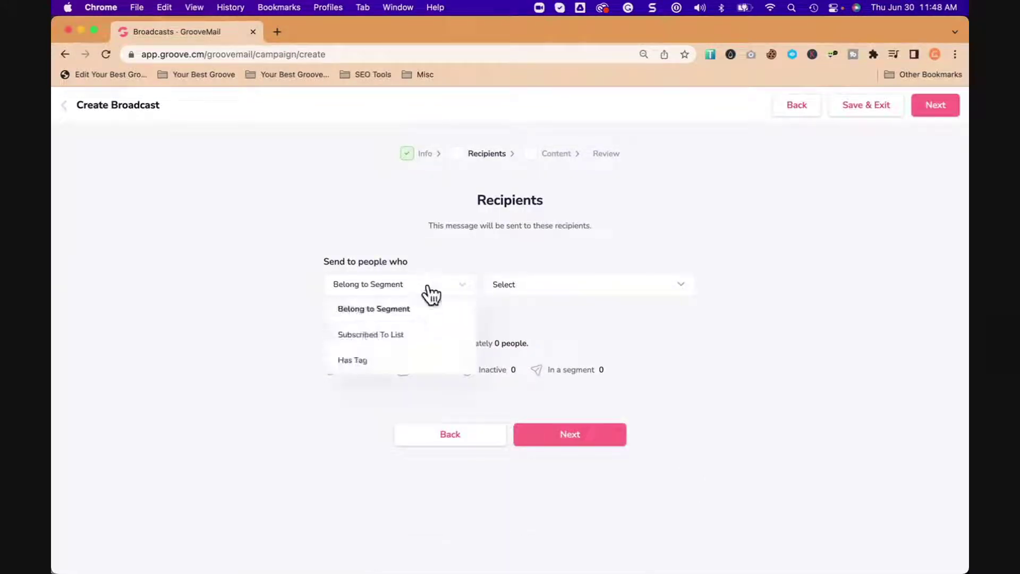
{"action": "left_click", "coordinate": [390, 339]}
{"action": "left_click", "coordinate": [532, 277]}
{"action": "scroll", "coordinate": [547, 420], "scroll_direction": "down", "scroll_amount": 3}
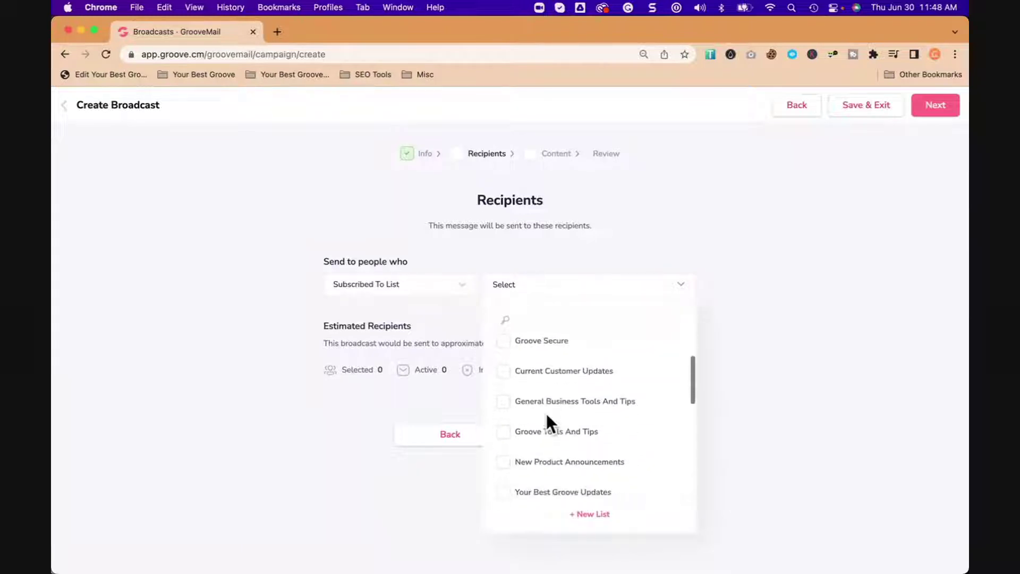
{"action": "scroll", "coordinate": [546, 423], "scroll_direction": "down", "scroll_amount": 2}
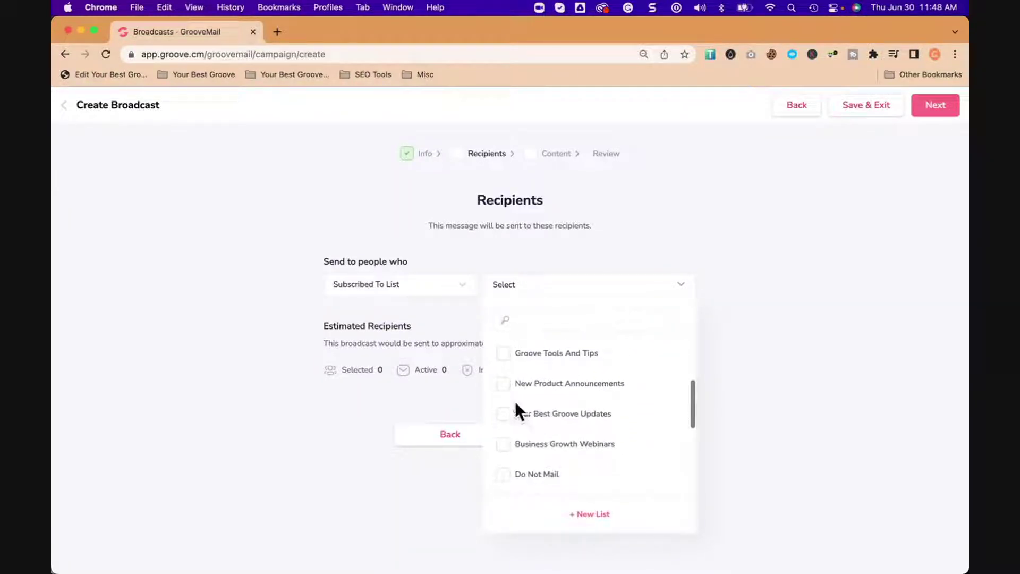
{"action": "scroll", "coordinate": [526, 436], "scroll_direction": "up", "scroll_amount": 2}
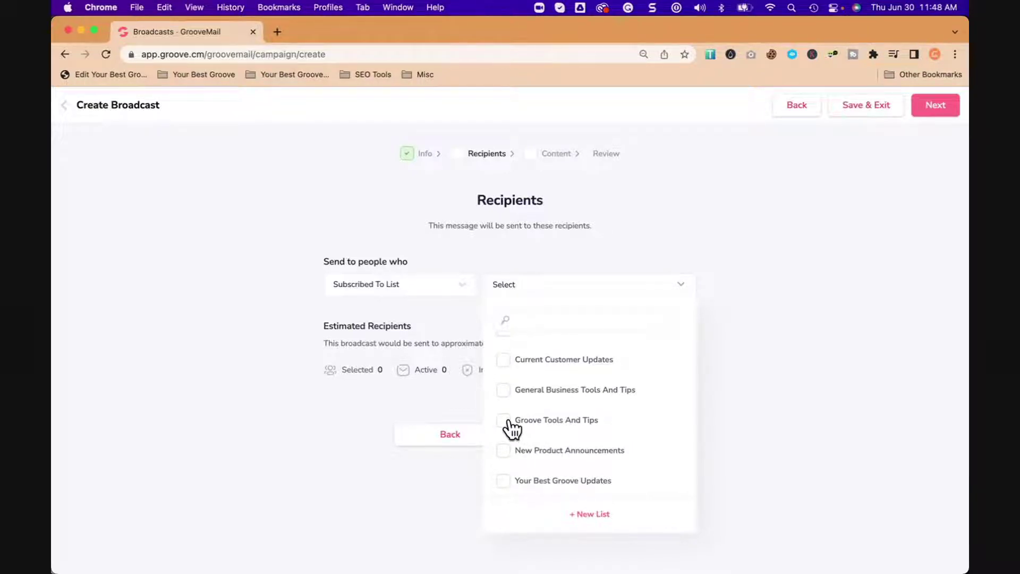
{"action": "left_click", "coordinate": [511, 421]}
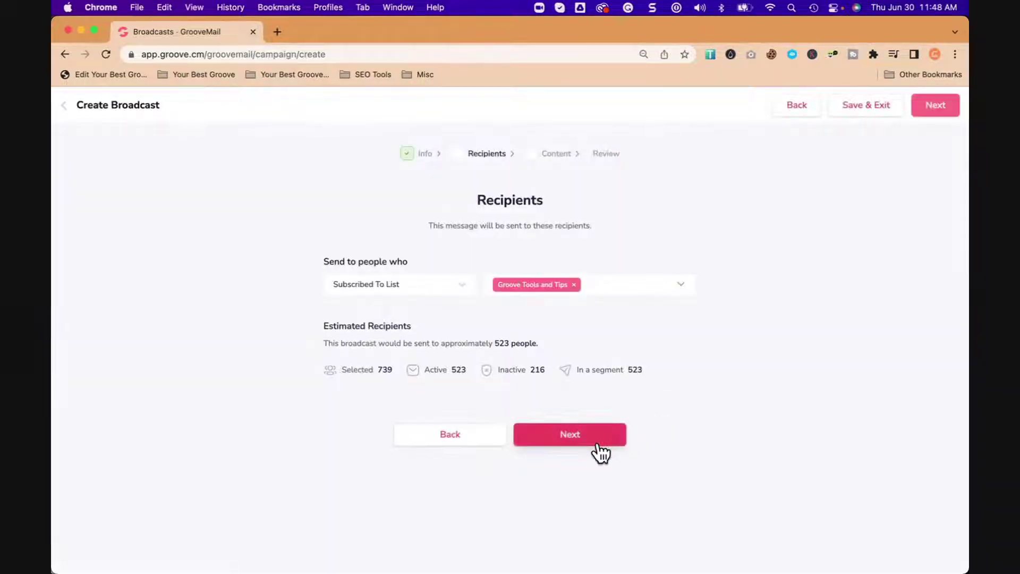
{"action": "left_click", "coordinate": [581, 448]}
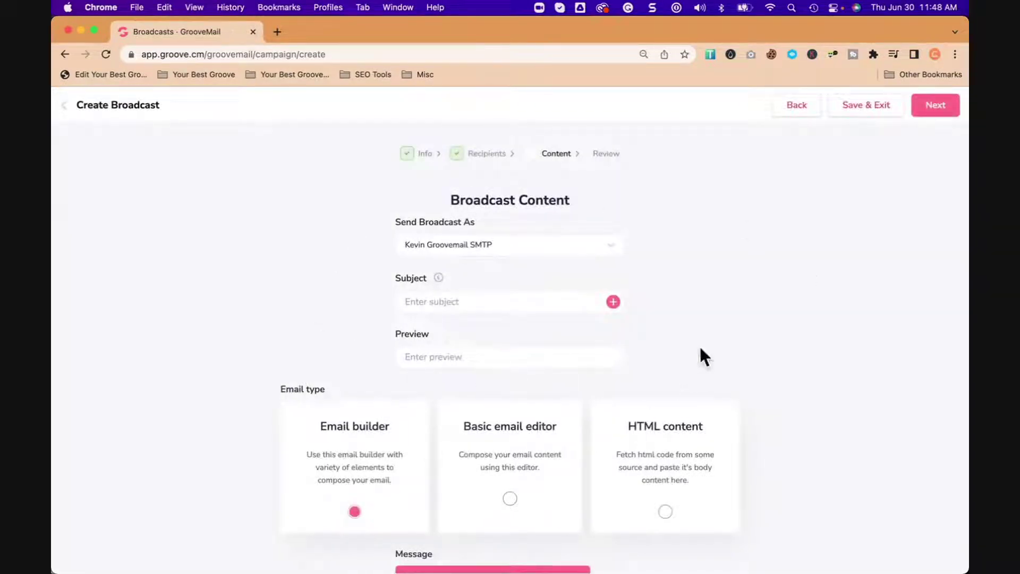
Step: Enter the email subject 'New Builder Is Active!'
{"action": "left_click", "coordinate": [474, 305]}
{"action": "type", "text": "New Builder Is Active!"}
{"action": "scroll", "coordinate": [521, 358], "scroll_direction": "down", "scroll_amount": 3}
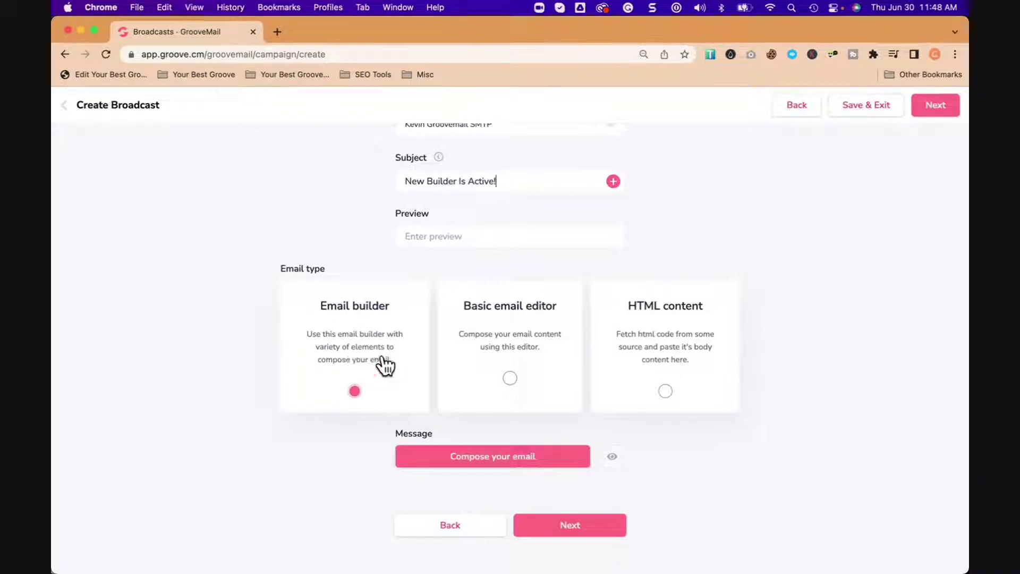
Step: Try the Basic email editor and HTML content types, then settle on Email builder
{"action": "left_click", "coordinate": [510, 378]}
{"action": "scroll", "coordinate": [486, 377], "scroll_direction": "down", "scroll_amount": 5}
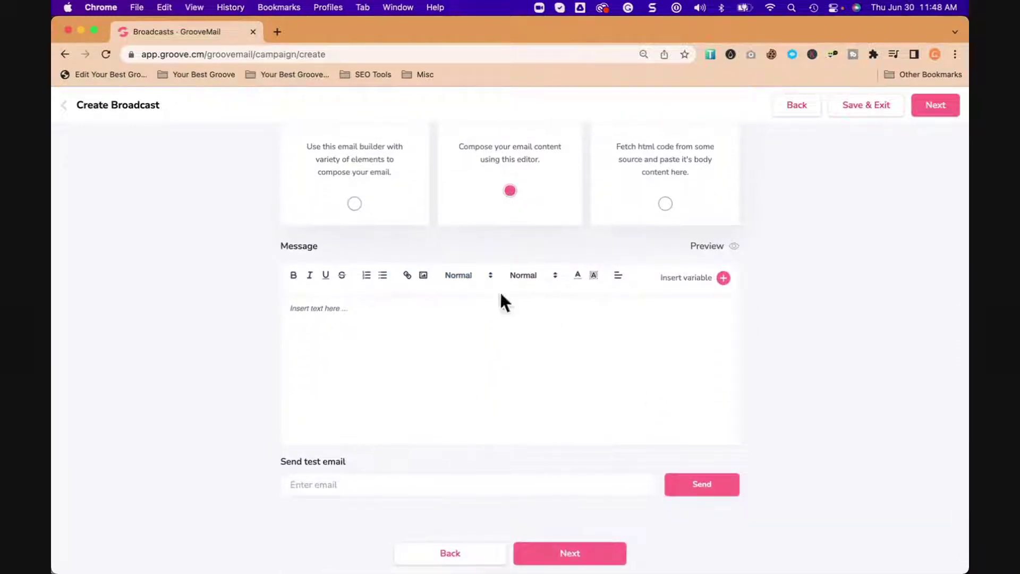
{"action": "scroll", "coordinate": [476, 408], "scroll_direction": "up", "scroll_amount": 3}
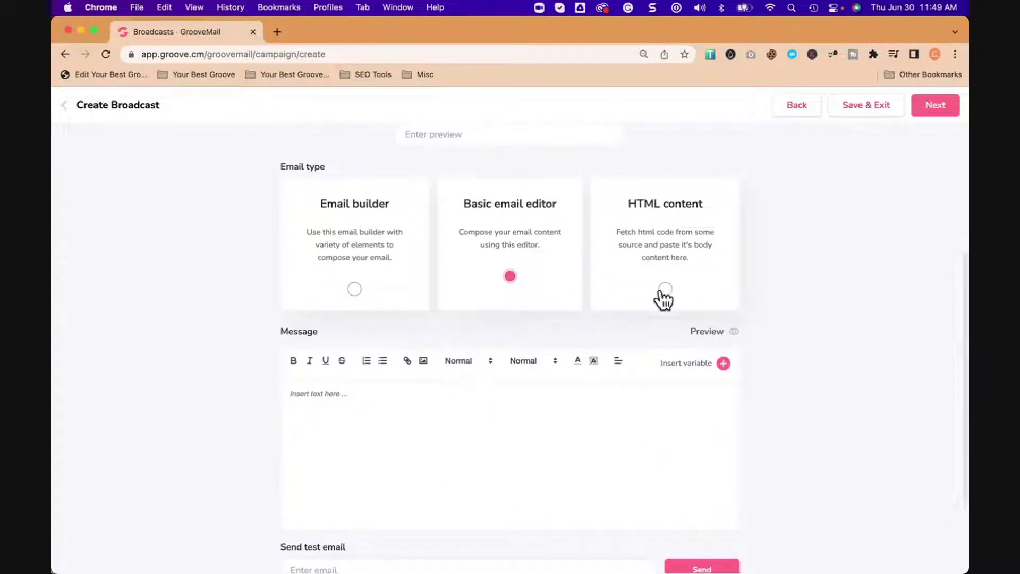
{"action": "left_click", "coordinate": [665, 290]}
{"action": "scroll", "coordinate": [487, 419], "scroll_direction": "down", "scroll_amount": 2}
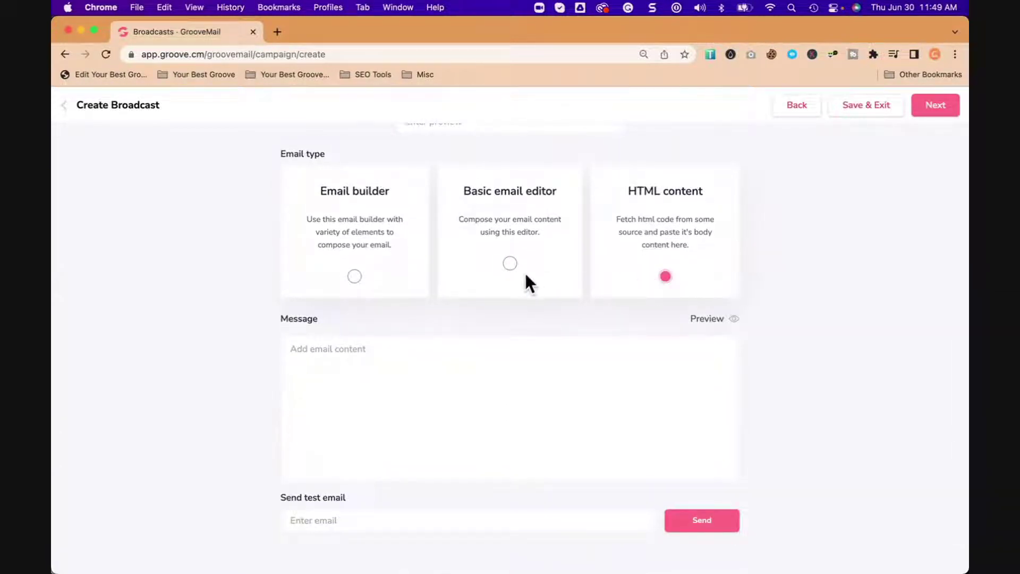
{"action": "left_click", "coordinate": [511, 266]}
{"action": "left_click", "coordinate": [354, 277]}
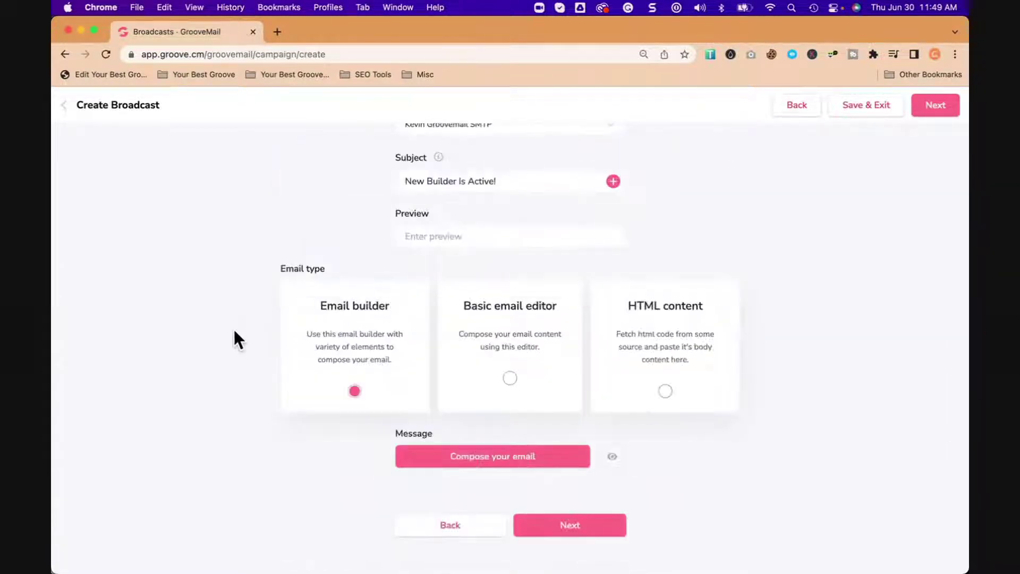
Step: Open Compose your email, browse the Global Templates grid, and expand the Automated categories
{"action": "left_click", "coordinate": [498, 458]}
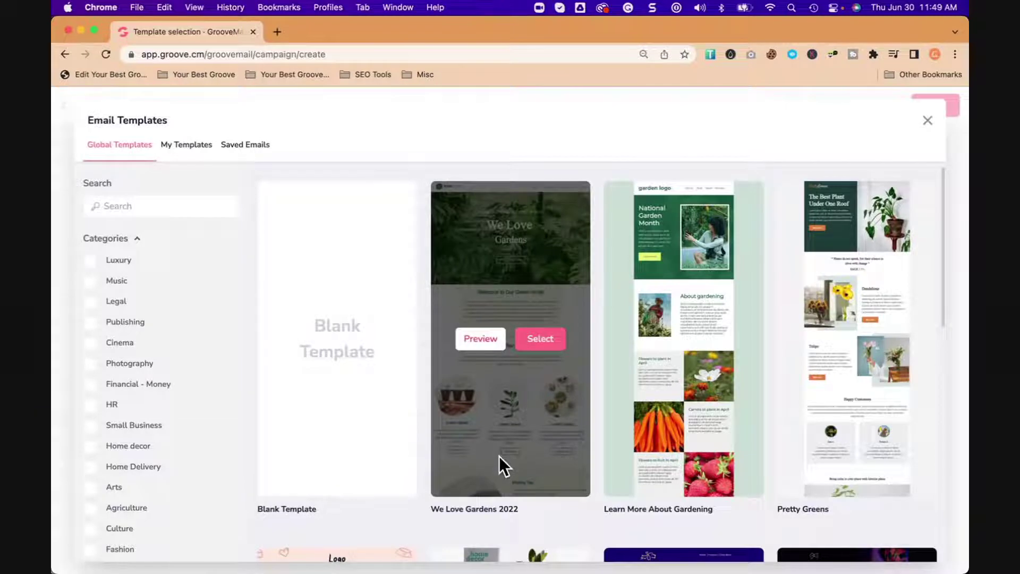
{"action": "scroll", "coordinate": [499, 456], "scroll_direction": "down", "scroll_amount": 5}
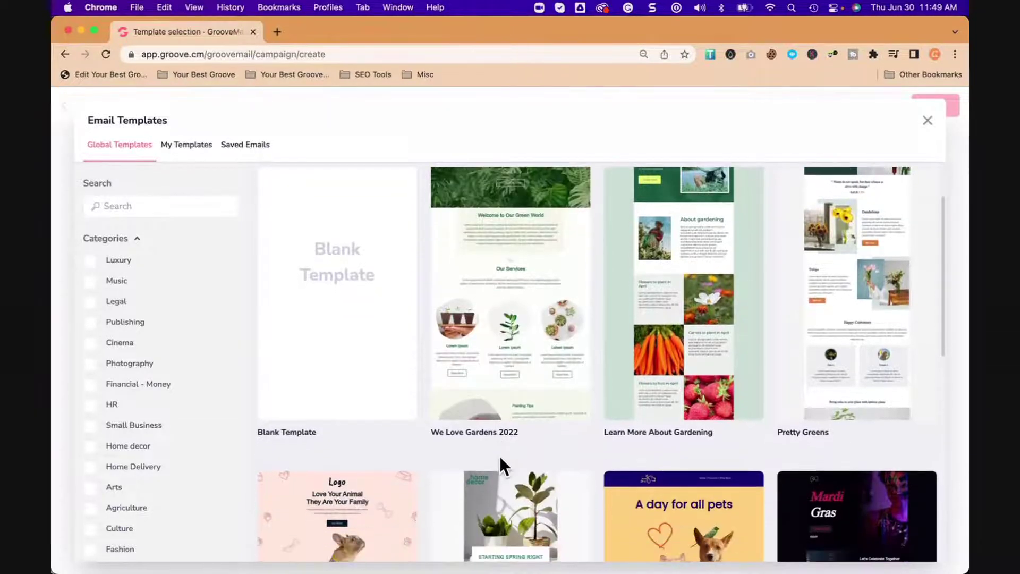
{"action": "scroll", "coordinate": [500, 456], "scroll_direction": "down", "scroll_amount": 15}
{"action": "scroll", "coordinate": [500, 456], "scroll_direction": "up", "scroll_amount": 3}
{"action": "scroll", "coordinate": [499, 456], "scroll_direction": "up", "scroll_amount": 15}
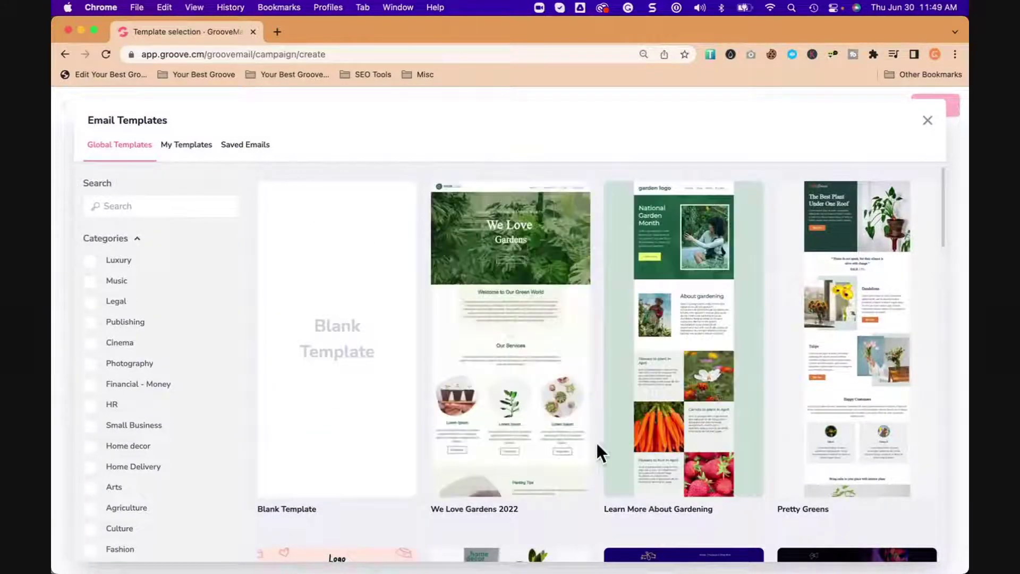
{"action": "scroll", "coordinate": [593, 447], "scroll_direction": "down", "scroll_amount": 20}
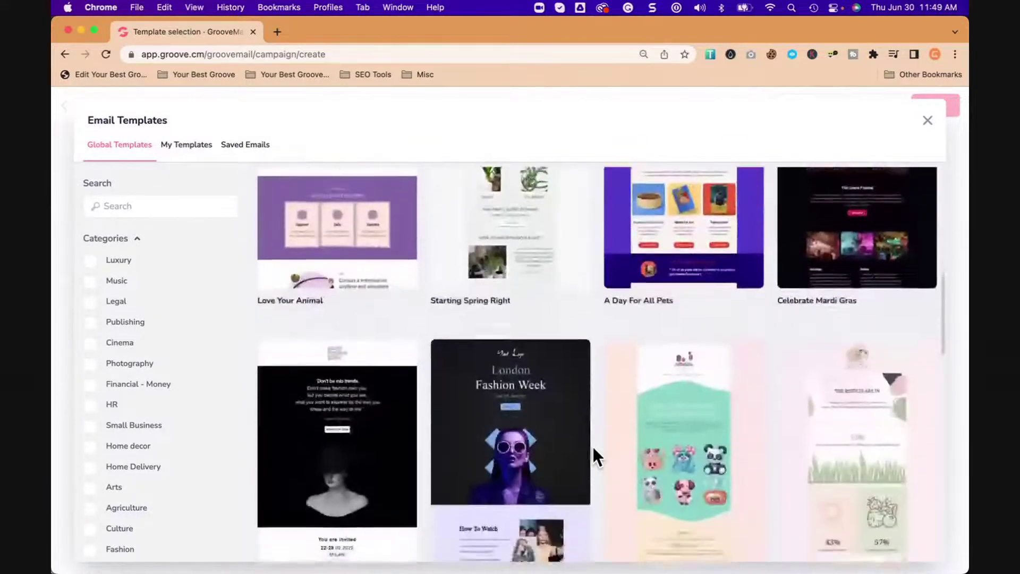
{"action": "scroll", "coordinate": [593, 448], "scroll_direction": "down", "scroll_amount": 3}
{"action": "scroll", "coordinate": [593, 447], "scroll_direction": "up", "scroll_amount": 10}
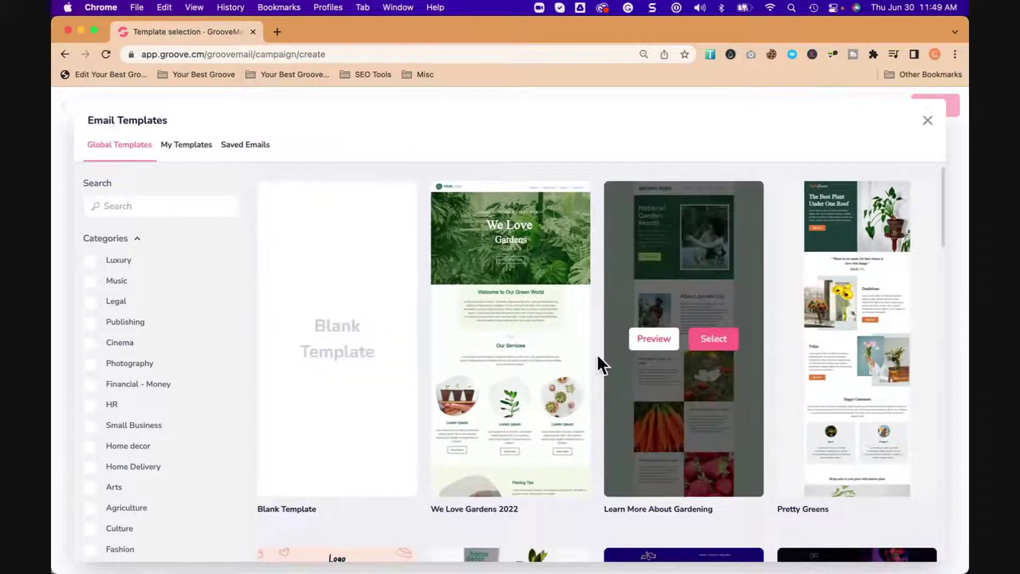
{"action": "scroll", "coordinate": [172, 435], "scroll_direction": "down", "scroll_amount": 10}
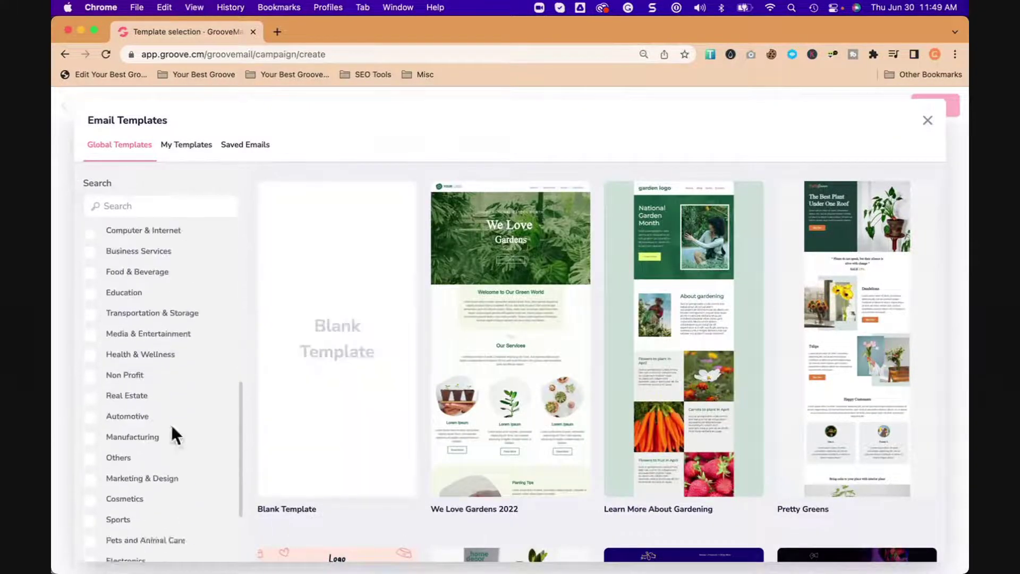
{"action": "scroll", "coordinate": [172, 435], "scroll_direction": "up", "scroll_amount": 10}
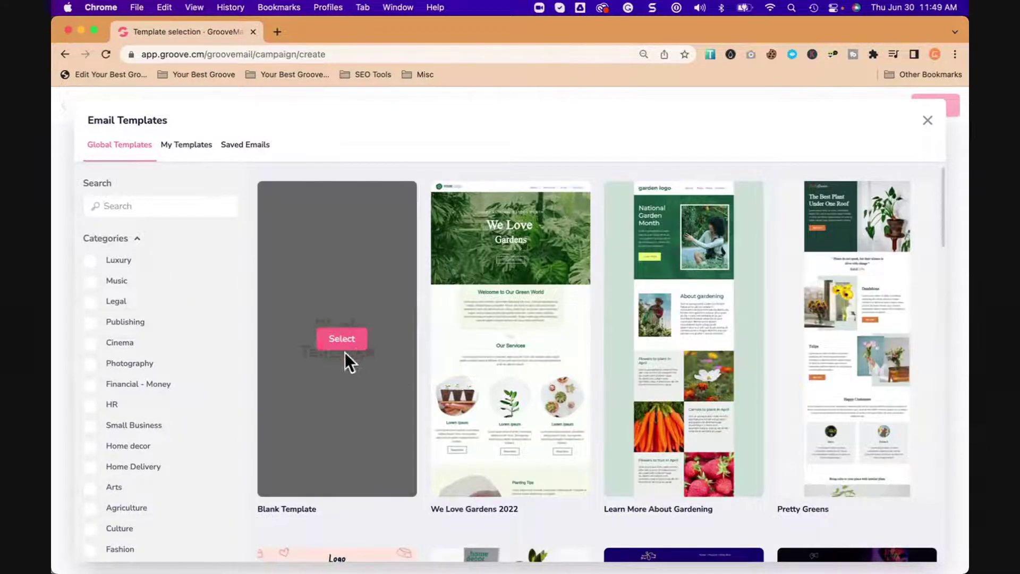
{"action": "scroll", "coordinate": [136, 441], "scroll_direction": "down", "scroll_amount": 10}
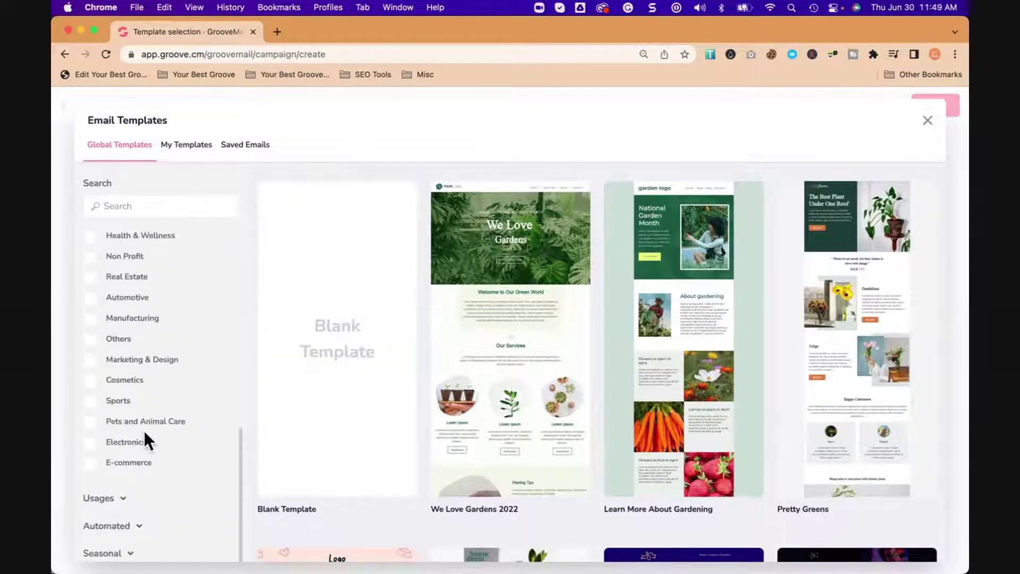
{"action": "left_click", "coordinate": [127, 527]}
{"action": "scroll", "coordinate": [167, 494], "scroll_direction": "down", "scroll_amount": 5}
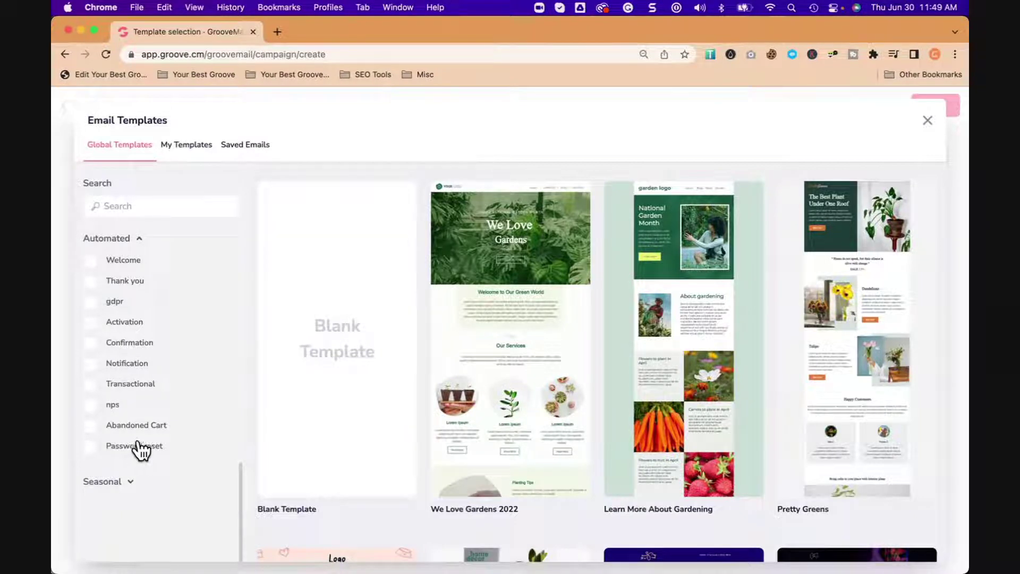
Step: Filter to Transactional templates and preview the Hair Salon Payment Email template
{"action": "left_click", "coordinate": [91, 384]}
{"action": "mouse_move", "coordinate": [269, 408]}
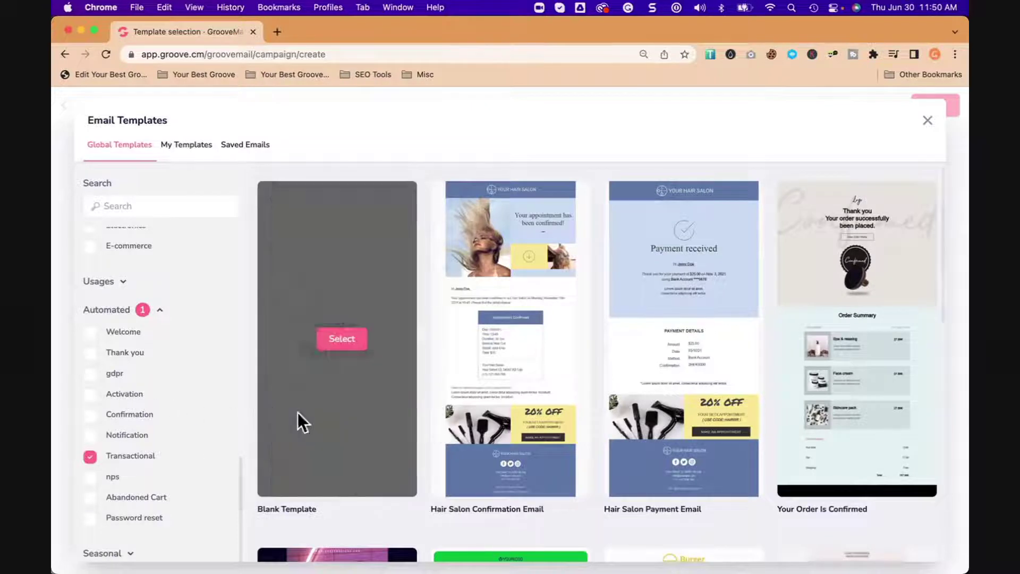
{"action": "left_click", "coordinate": [652, 345]}
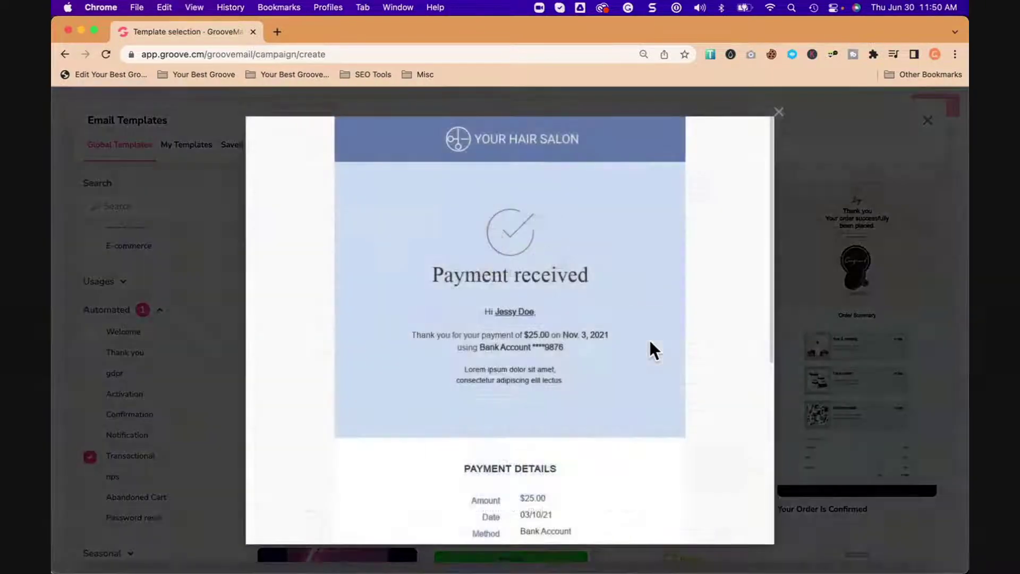
{"action": "scroll", "coordinate": [411, 335], "scroll_direction": "down", "scroll_amount": 6}
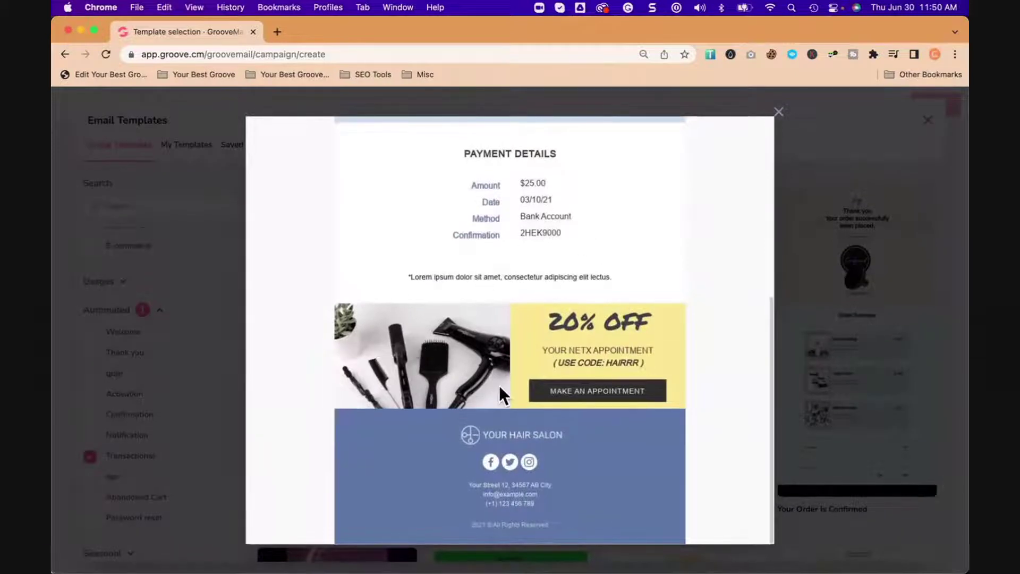
{"action": "scroll", "coordinate": [499, 385], "scroll_direction": "up", "scroll_amount": 1}
{"action": "scroll", "coordinate": [566, 388], "scroll_direction": "up", "scroll_amount": 5}
{"action": "scroll", "coordinate": [566, 388], "scroll_direction": "down", "scroll_amount": 6}
{"action": "scroll", "coordinate": [618, 352], "scroll_direction": "up", "scroll_amount": 6}
{"action": "left_click", "coordinate": [779, 113]}
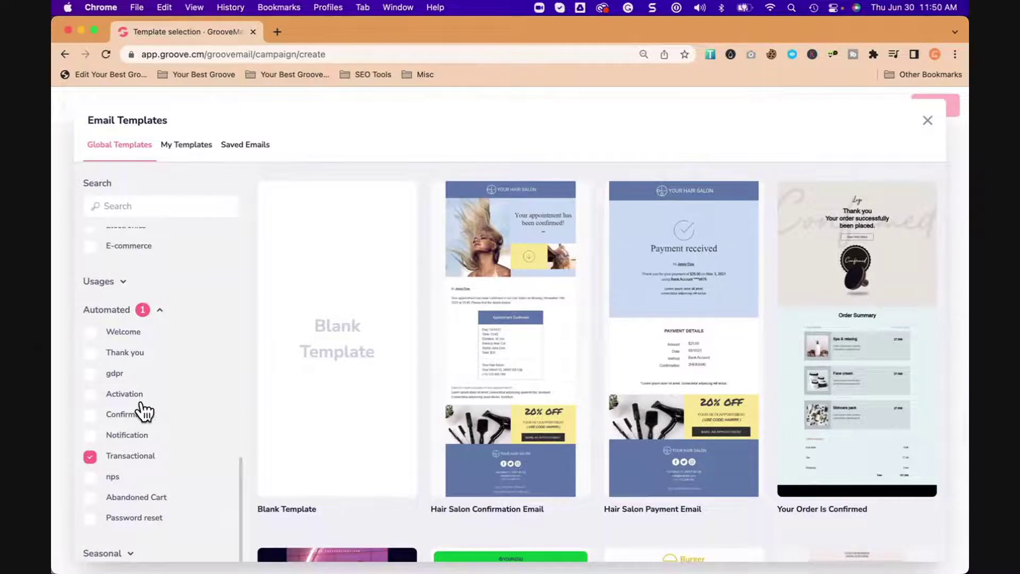
Step: Switch the filter from Transactional to Thank you and preview the Welcome Guest template
{"action": "left_click", "coordinate": [106, 354]}
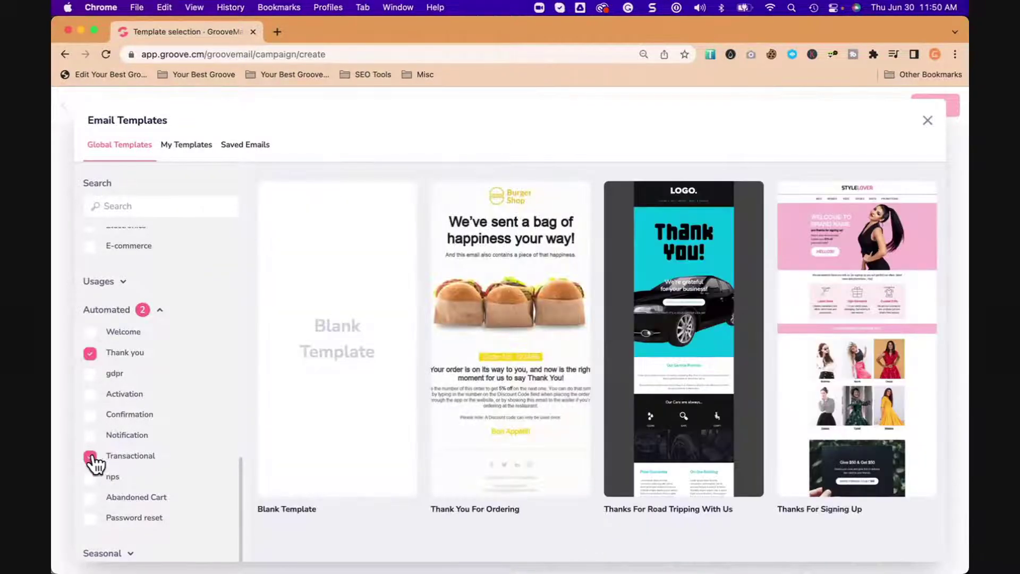
{"action": "left_click", "coordinate": [90, 457]}
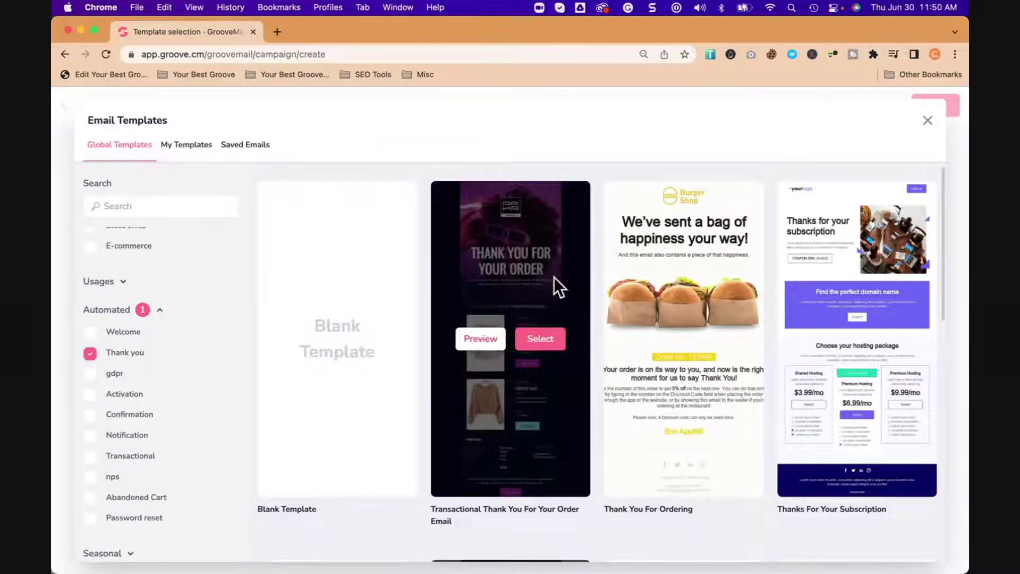
{"action": "scroll", "coordinate": [877, 276], "scroll_direction": "down", "scroll_amount": 4}
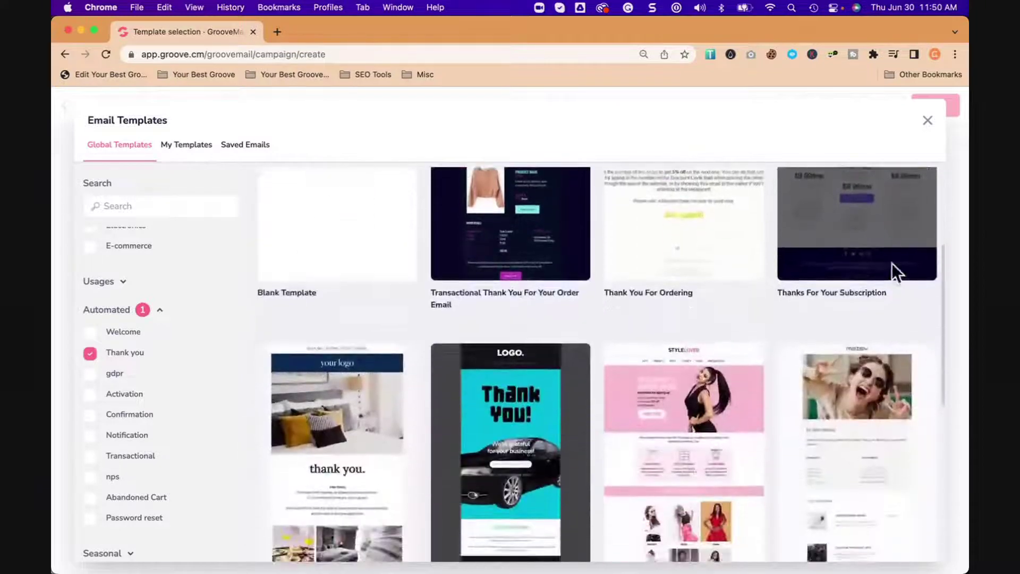
{"action": "mouse_move", "coordinate": [672, 435]}
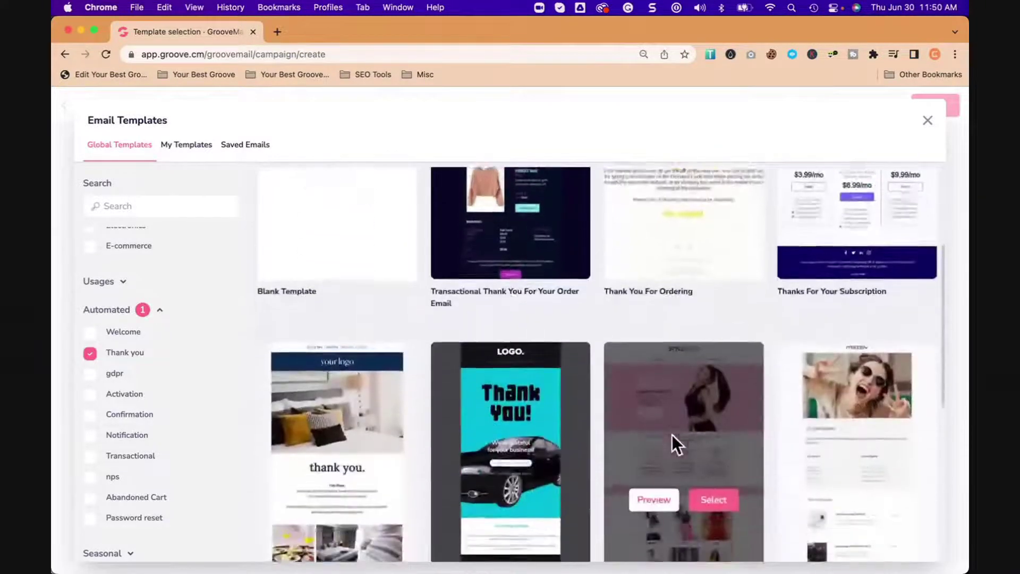
{"action": "scroll", "coordinate": [672, 435], "scroll_direction": "down", "scroll_amount": 3}
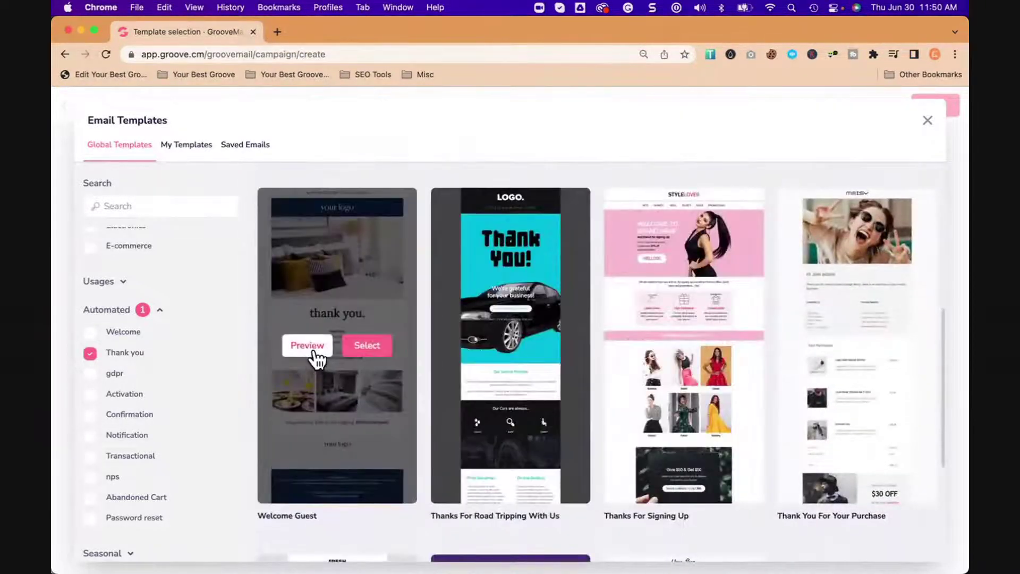
{"action": "left_click", "coordinate": [314, 351]}
{"action": "scroll", "coordinate": [463, 424], "scroll_direction": "down", "scroll_amount": 4}
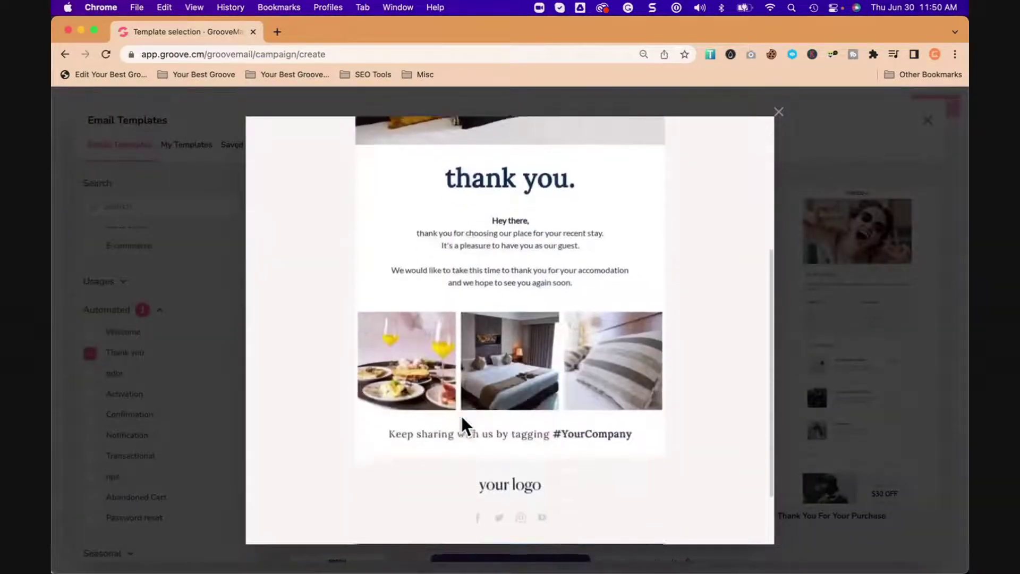
{"action": "scroll", "coordinate": [462, 416], "scroll_direction": "down", "scroll_amount": 3}
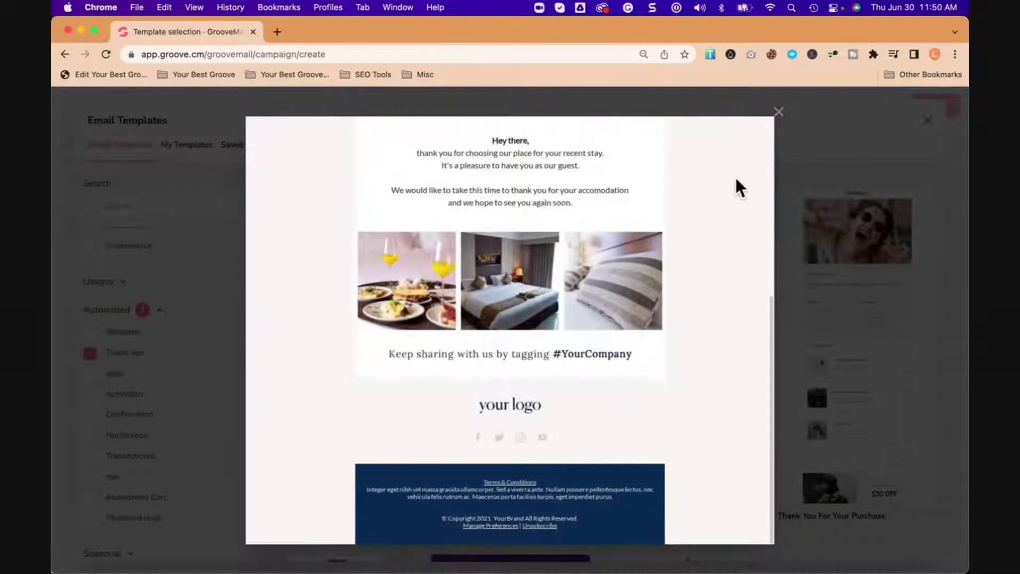
{"action": "left_click", "coordinate": [777, 113]}
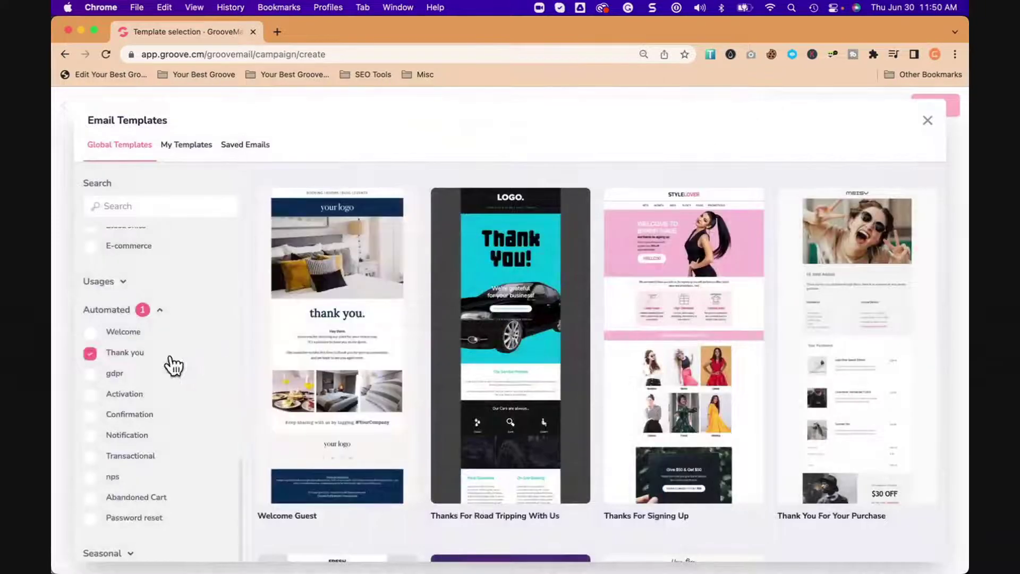
Step: Leave only the Abandoned Cart category checked, showing designs like Still Shopping and Lucky You
{"action": "left_click", "coordinate": [90, 354]}
{"action": "left_click", "coordinate": [91, 334]}
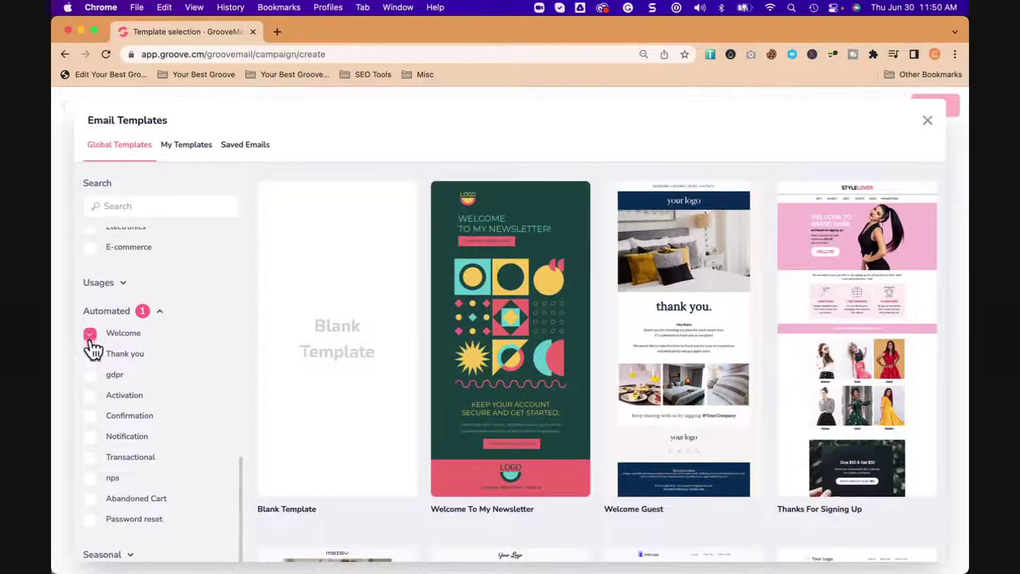
{"action": "left_click", "coordinate": [90, 499]}
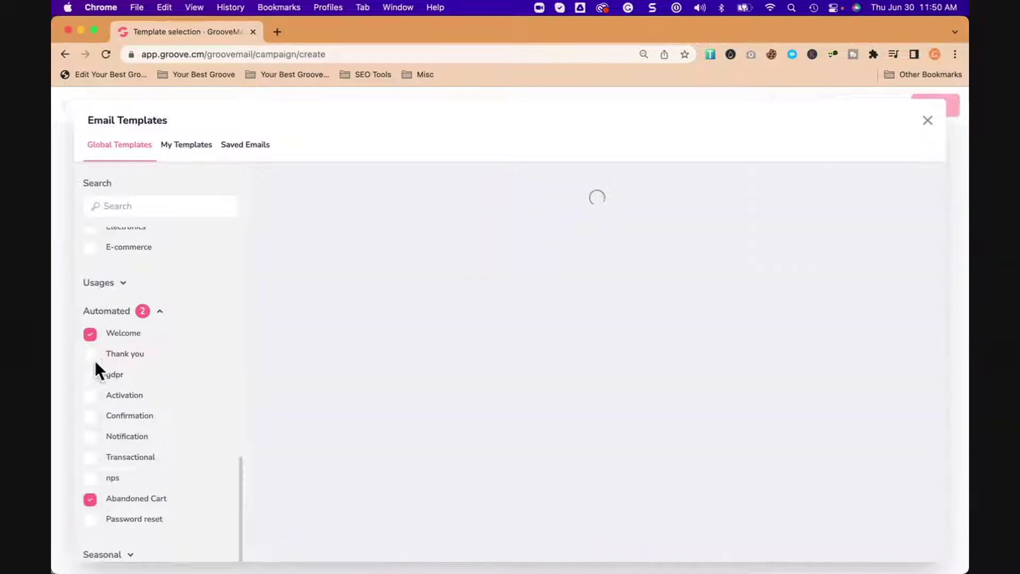
{"action": "left_click", "coordinate": [91, 334]}
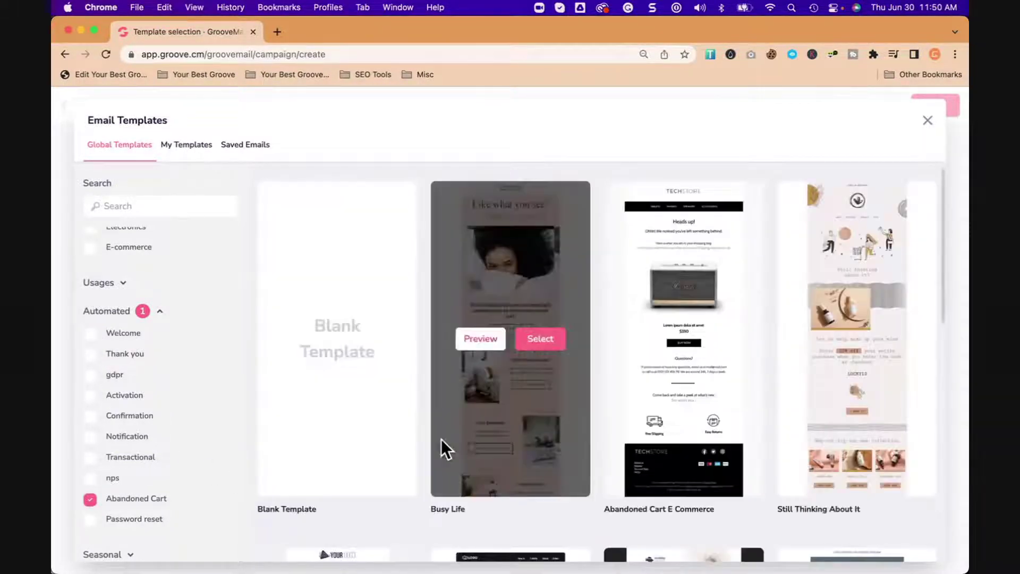
{"action": "scroll", "coordinate": [470, 439], "scroll_direction": "down", "scroll_amount": 10}
{"action": "scroll", "coordinate": [469, 432], "scroll_direction": "down", "scroll_amount": 5}
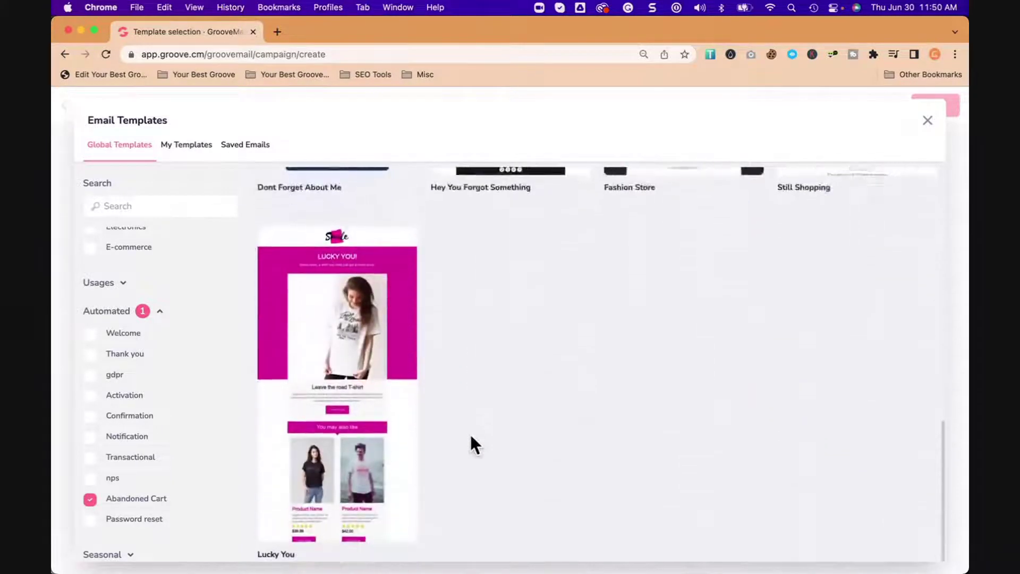
{"action": "scroll", "coordinate": [470, 432], "scroll_direction": "up", "scroll_amount": 15}
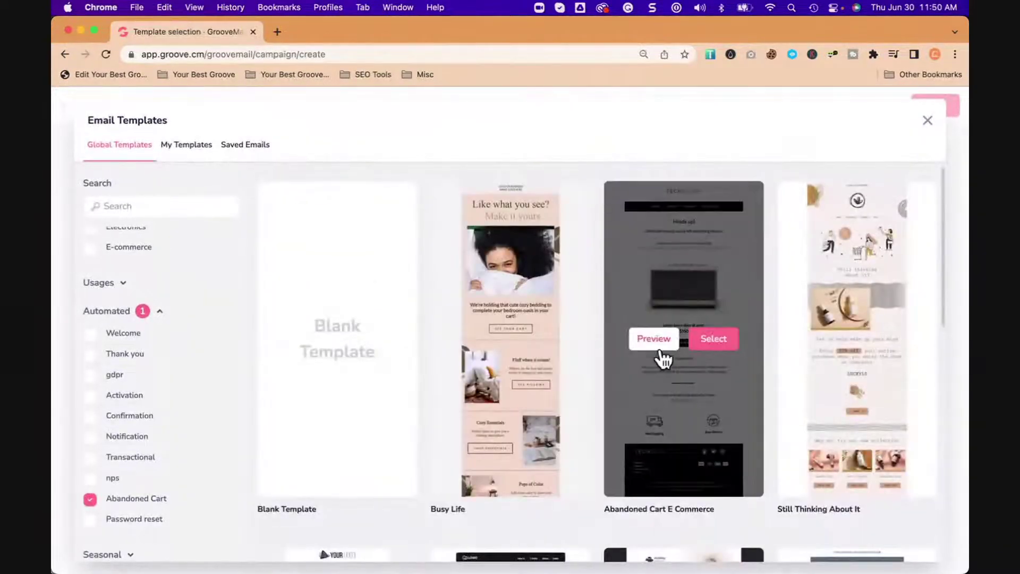
{"action": "left_click", "coordinate": [659, 341]}
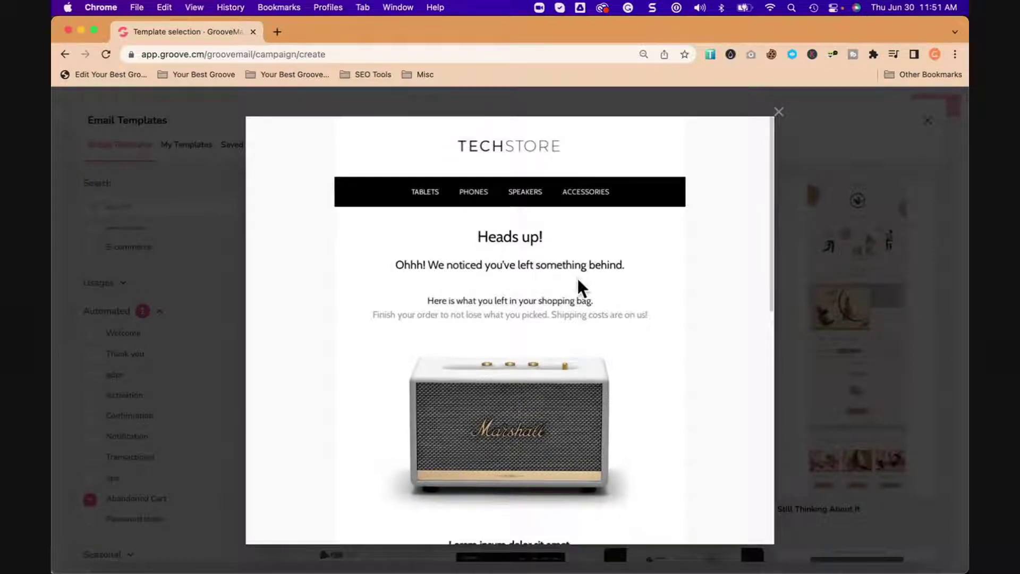
{"action": "scroll", "coordinate": [557, 302], "scroll_direction": "down", "scroll_amount": 3}
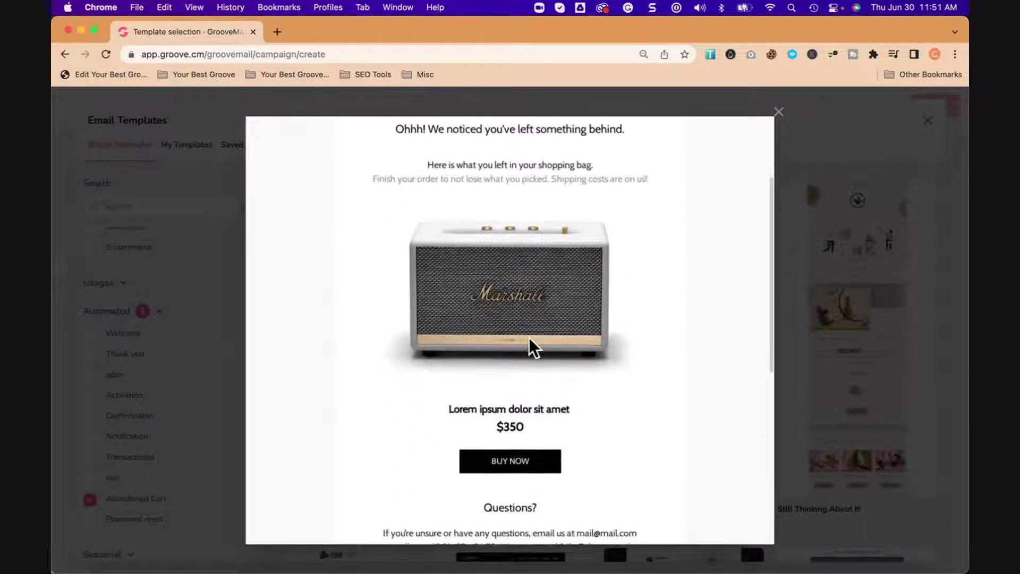
{"action": "scroll", "coordinate": [529, 337], "scroll_direction": "down", "scroll_amount": 8}
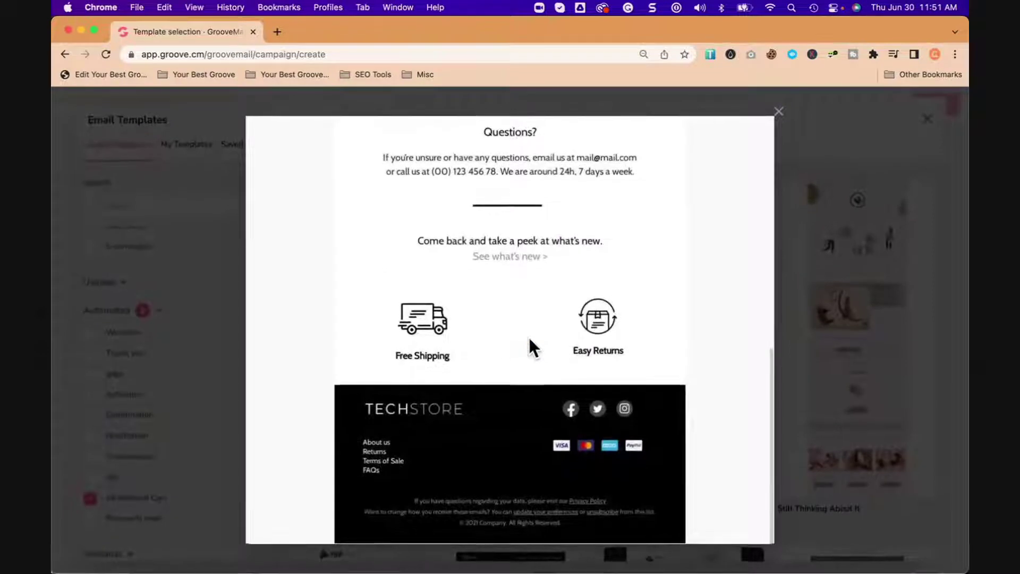
{"action": "scroll", "coordinate": [529, 340], "scroll_direction": "up", "scroll_amount": 15}
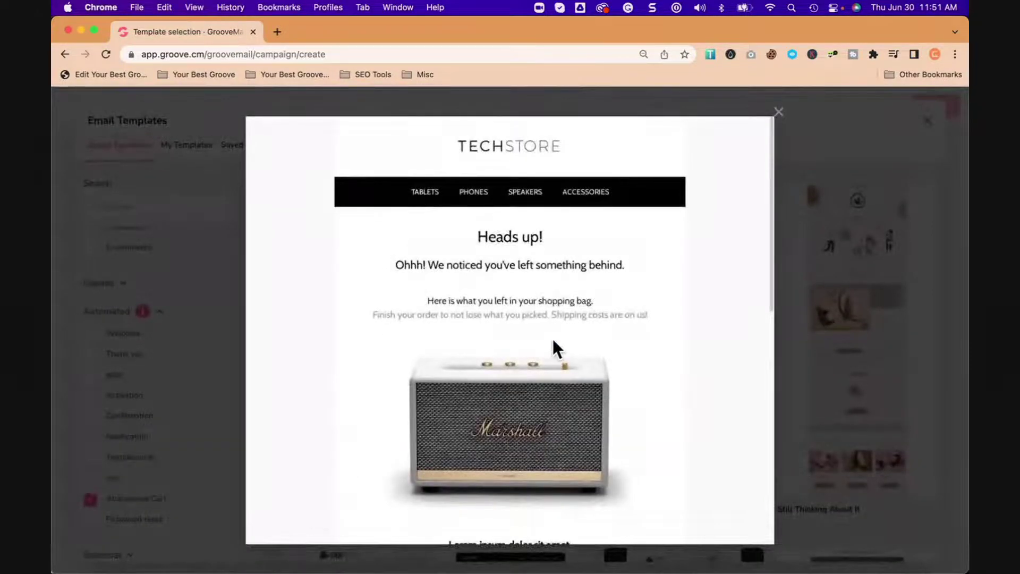
{"action": "left_click", "coordinate": [779, 111]}
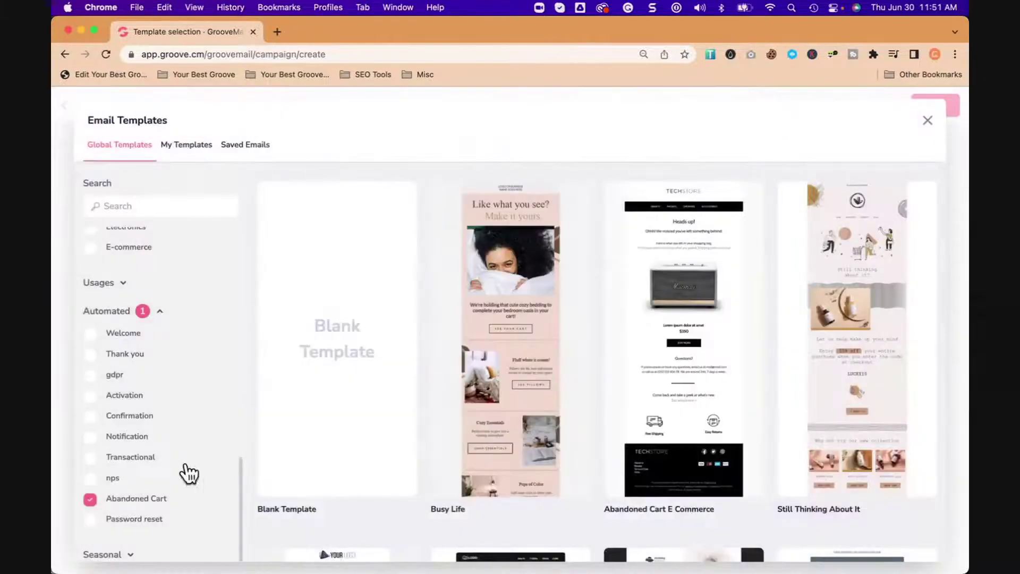
Step: Uncheck Abandoned Cart, briefly try Seasonal's Newsletter and Service Promotion filters, and collapse both groups
{"action": "left_click", "coordinate": [90, 499]}
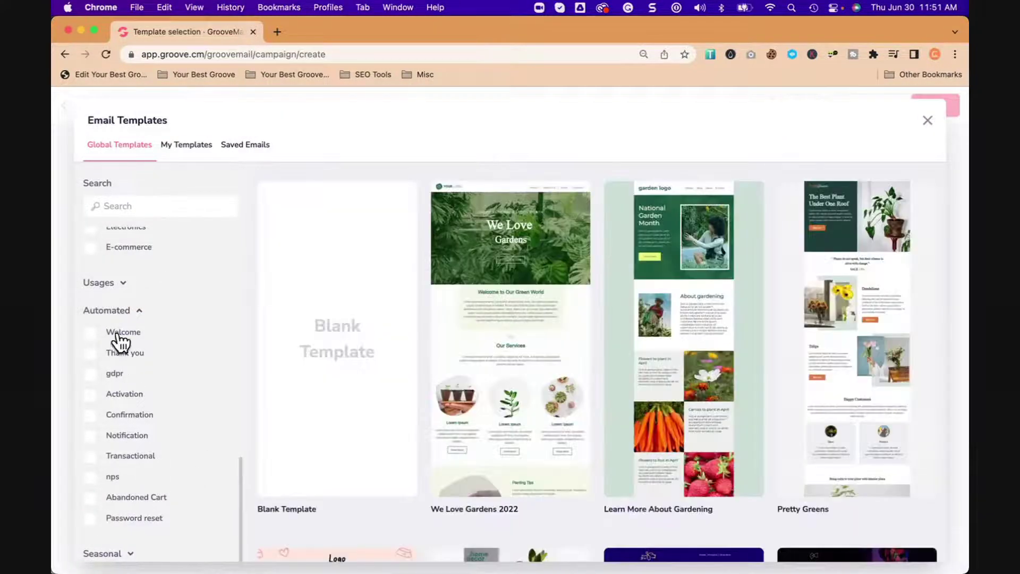
{"action": "left_click", "coordinate": [139, 312]}
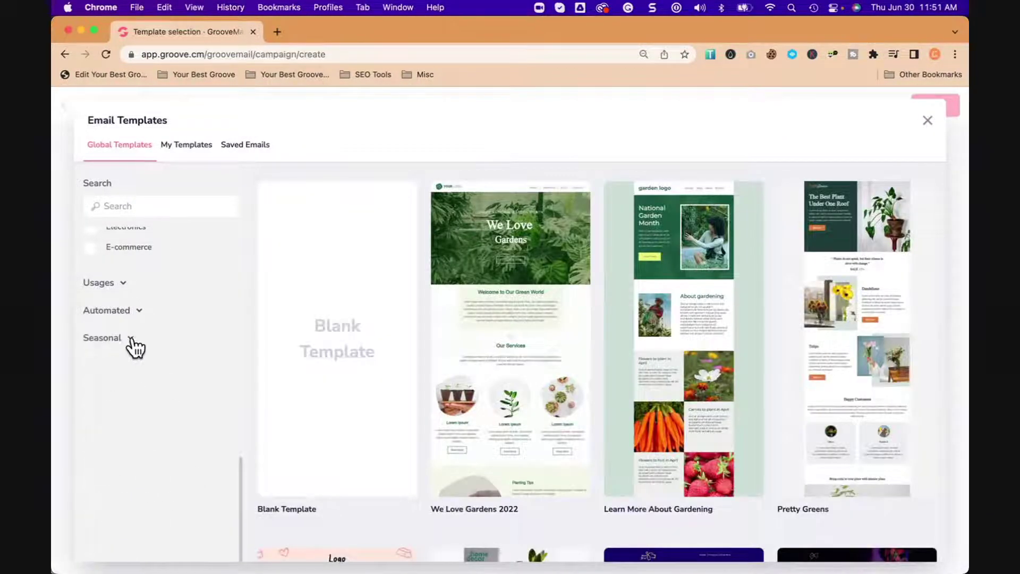
{"action": "left_click", "coordinate": [130, 339]}
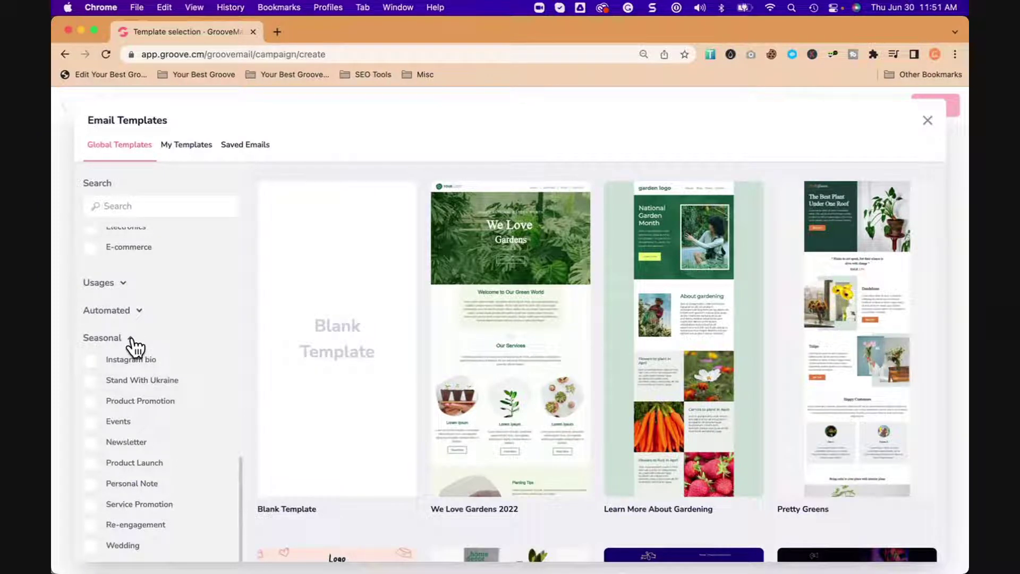
{"action": "left_click", "coordinate": [95, 447]}
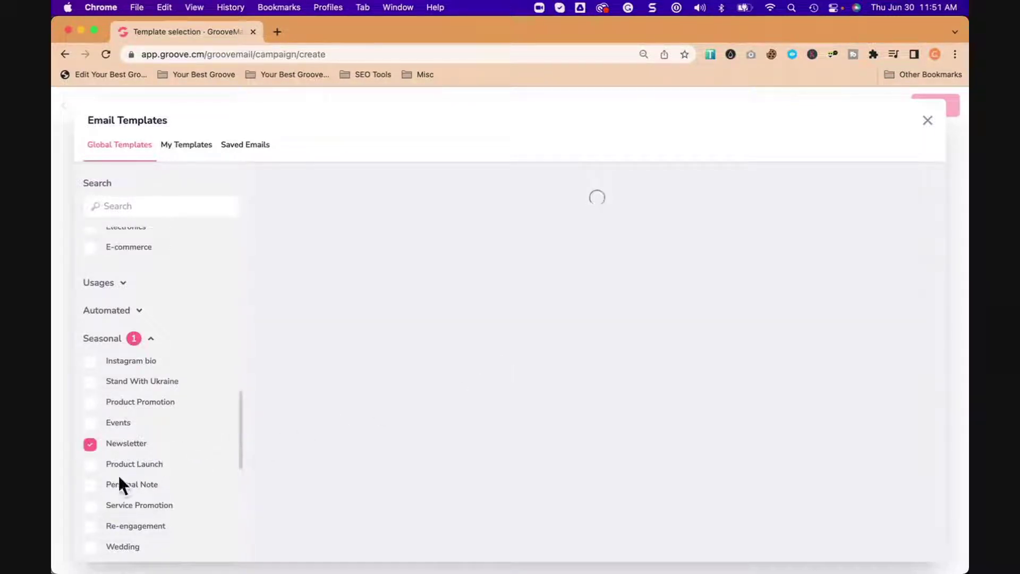
{"action": "left_click", "coordinate": [94, 448]}
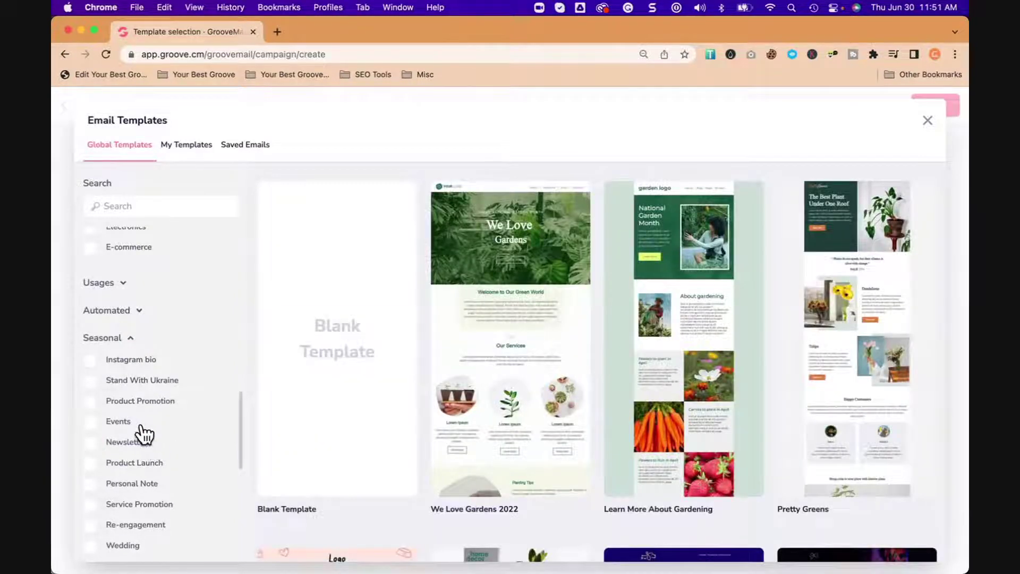
{"action": "left_click", "coordinate": [91, 507]}
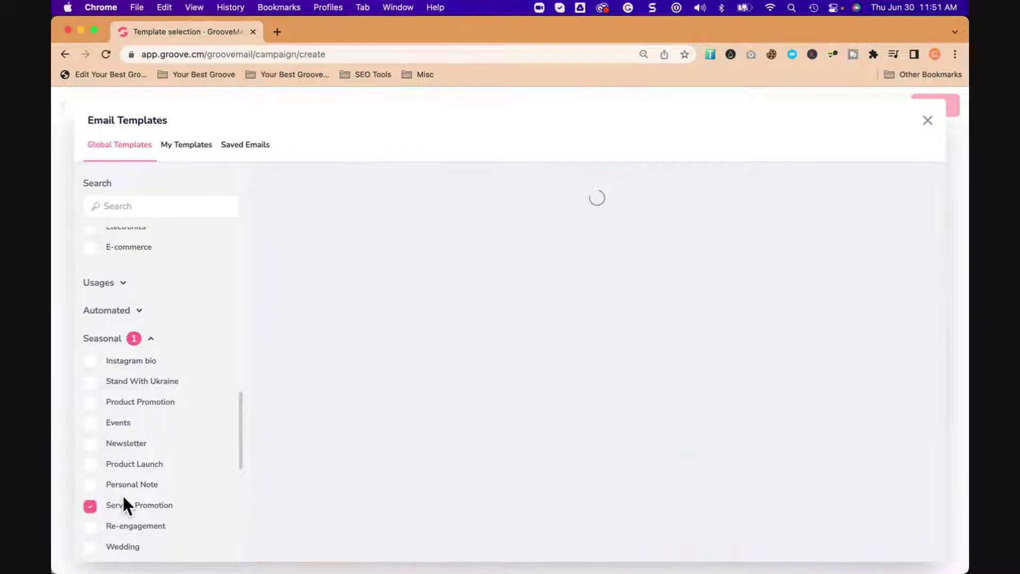
{"action": "left_click", "coordinate": [91, 508]}
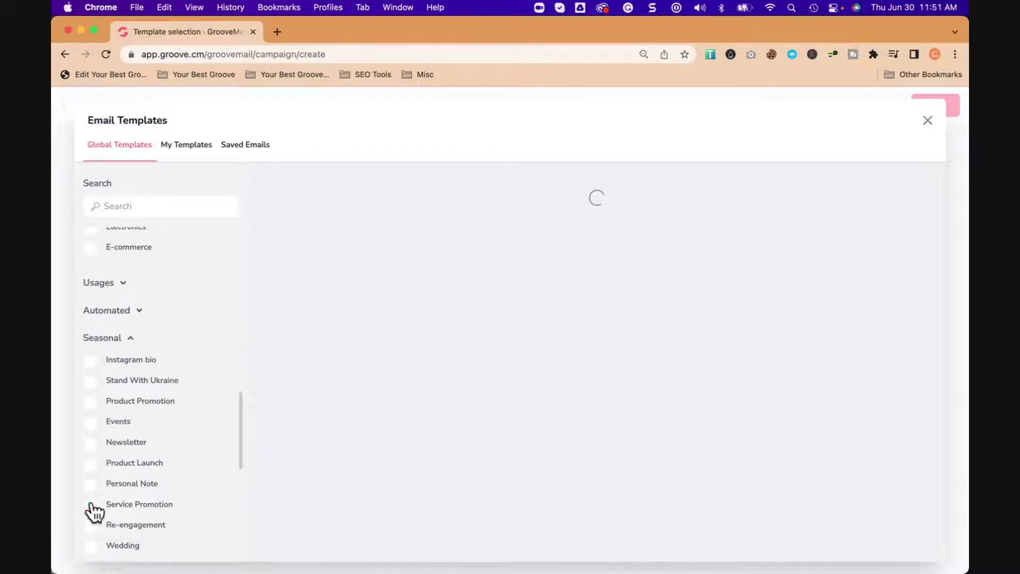
{"action": "scroll", "coordinate": [154, 366], "scroll_direction": "up", "scroll_amount": 3}
{"action": "left_click", "coordinate": [133, 425]}
Step: Filter templates to Computer & Internet and browse the resulting designs
{"action": "scroll", "coordinate": [158, 390], "scroll_direction": "up", "scroll_amount": 5}
{"action": "scroll", "coordinate": [158, 394], "scroll_direction": "down", "scroll_amount": 2}
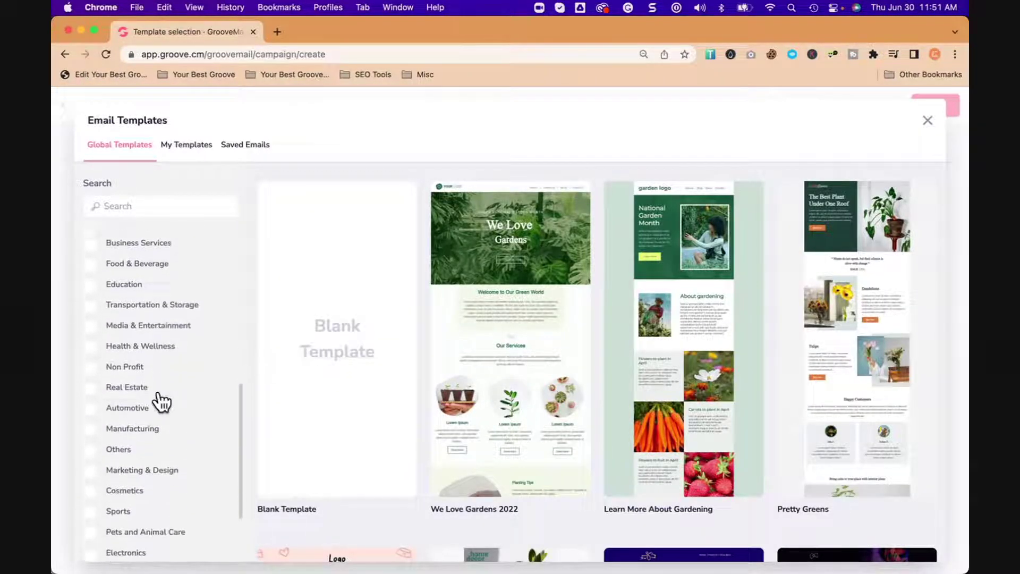
{"action": "scroll", "coordinate": [159, 393], "scroll_direction": "up", "scroll_amount": 8}
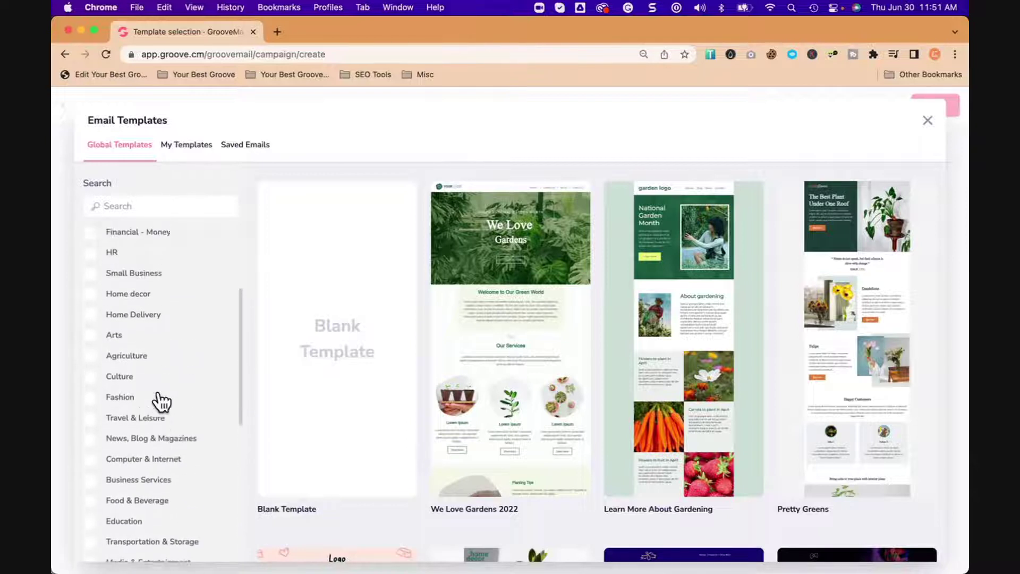
{"action": "scroll", "coordinate": [158, 399], "scroll_direction": "up", "scroll_amount": 2}
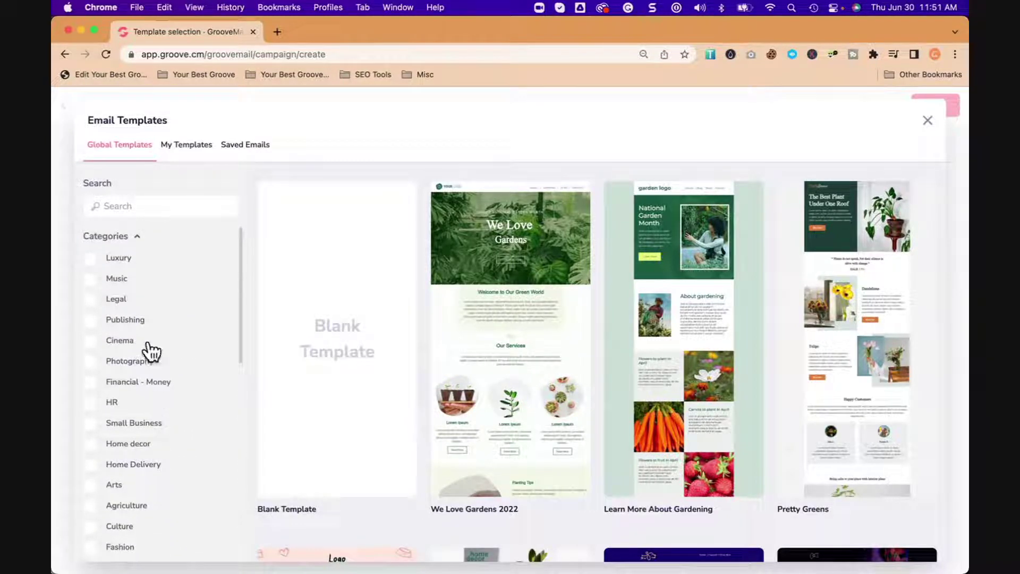
{"action": "scroll", "coordinate": [158, 433], "scroll_direction": "down", "scroll_amount": 6}
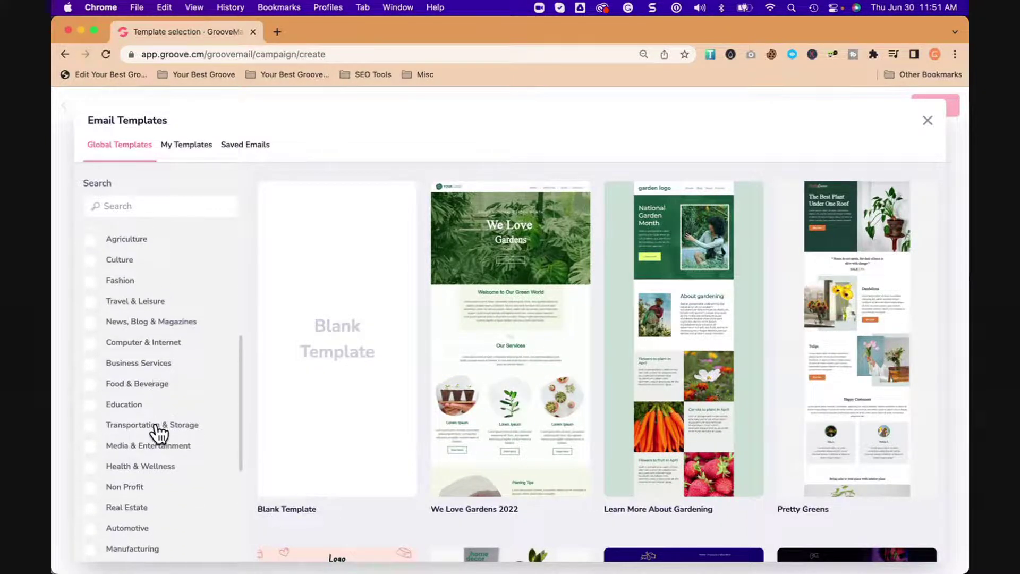
{"action": "left_click", "coordinate": [90, 345]}
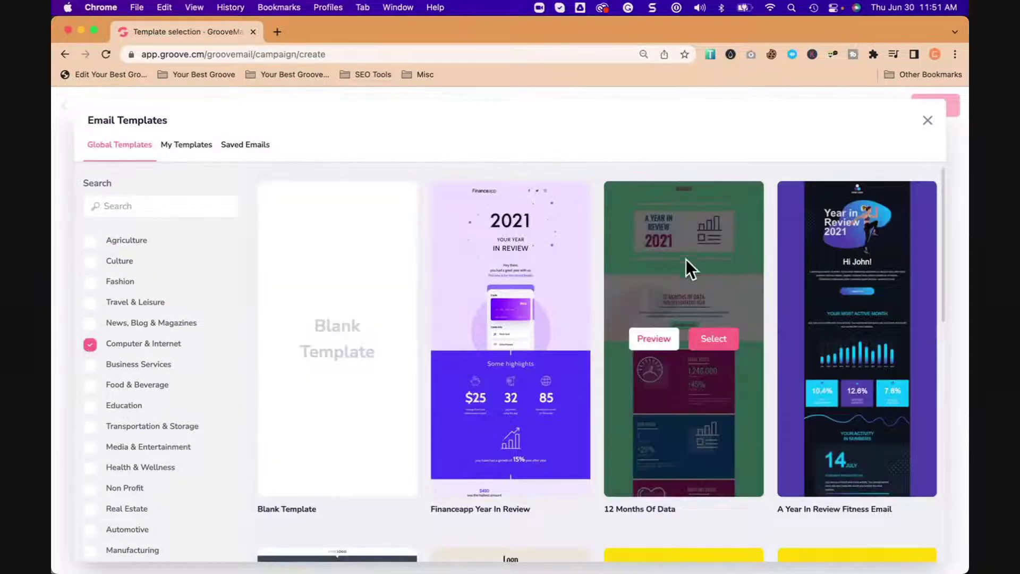
{"action": "scroll", "coordinate": [626, 333], "scroll_direction": "down", "scroll_amount": 6}
{"action": "scroll", "coordinate": [626, 333], "scroll_direction": "down", "scroll_amount": 10}
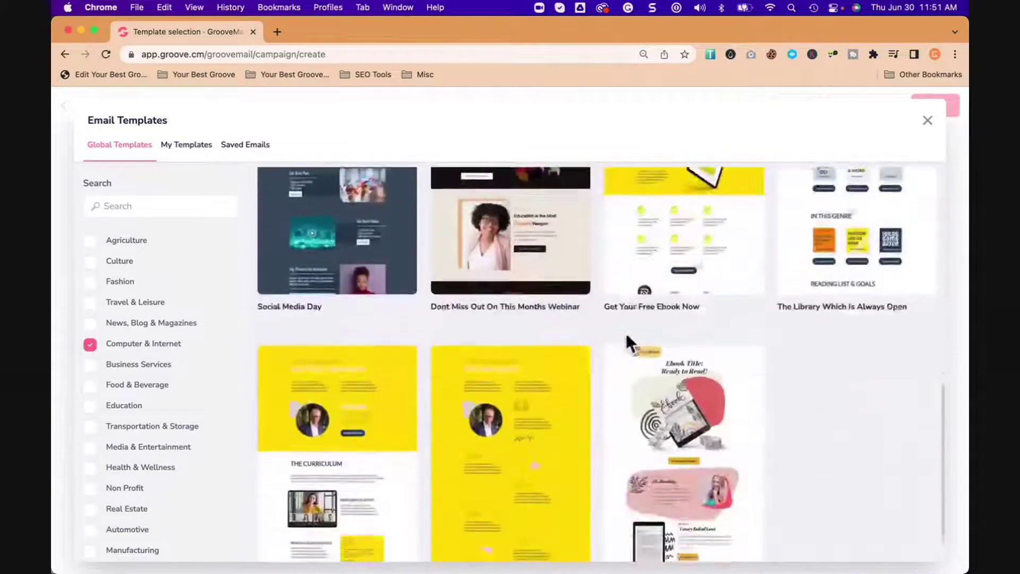
{"action": "scroll", "coordinate": [626, 334], "scroll_direction": "down", "scroll_amount": 3}
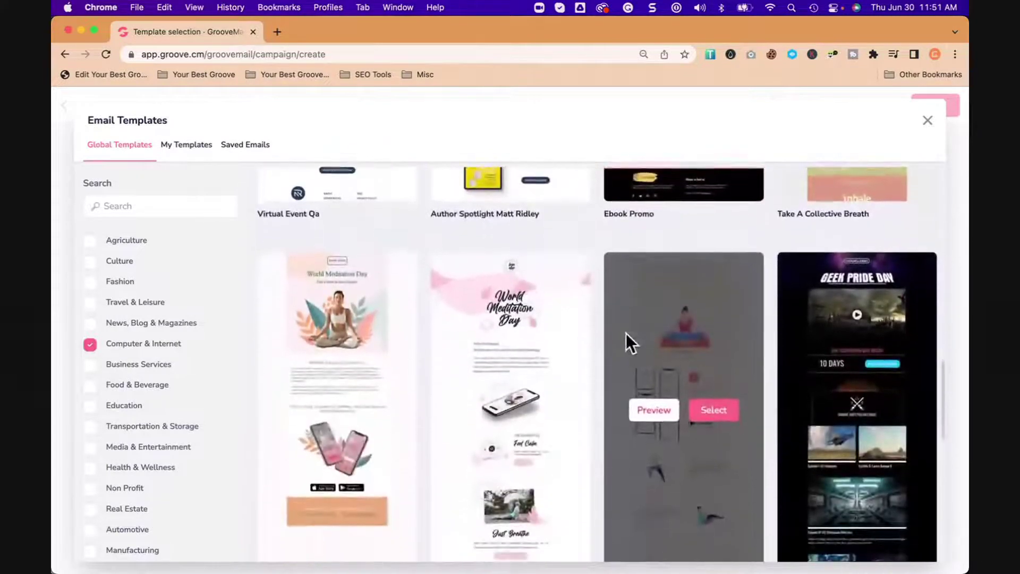
{"action": "scroll", "coordinate": [626, 333], "scroll_direction": "down", "scroll_amount": 4}
{"action": "scroll", "coordinate": [626, 333], "scroll_direction": "down", "scroll_amount": 4}
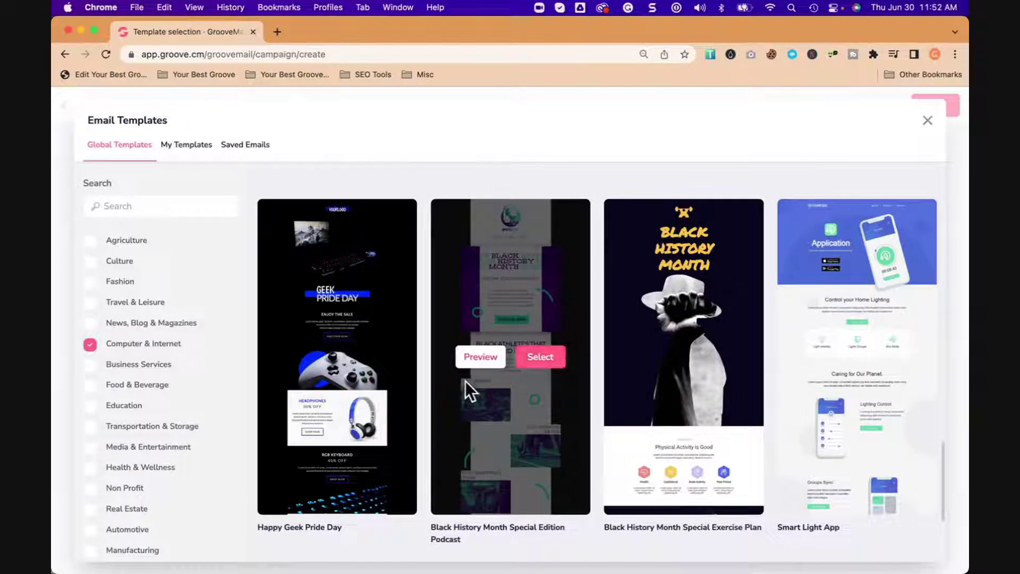
{"action": "scroll", "coordinate": [194, 394], "scroll_direction": "down", "scroll_amount": 5}
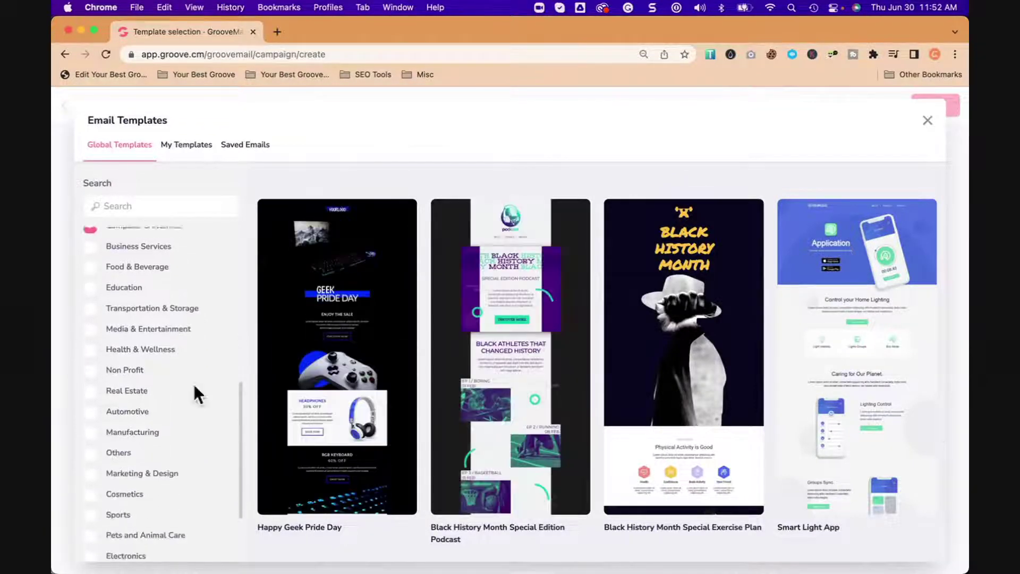
{"action": "scroll", "coordinate": [157, 394], "scroll_direction": "down", "scroll_amount": 2}
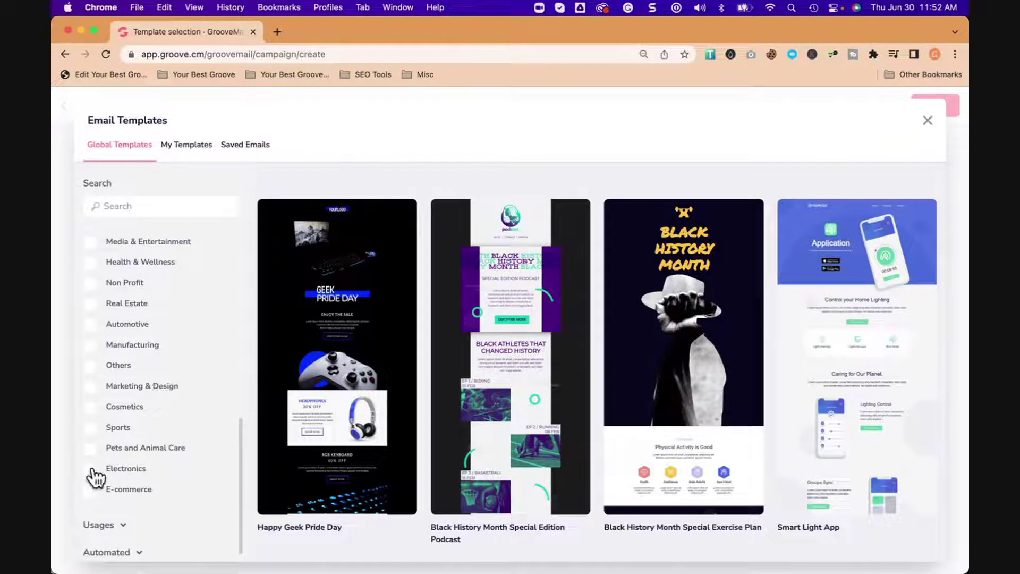
Step: Add Electronics to the filter, then clear both Computer & Internet and Electronics
{"action": "left_click", "coordinate": [91, 469]}
{"action": "scroll", "coordinate": [161, 397], "scroll_direction": "up", "scroll_amount": 10}
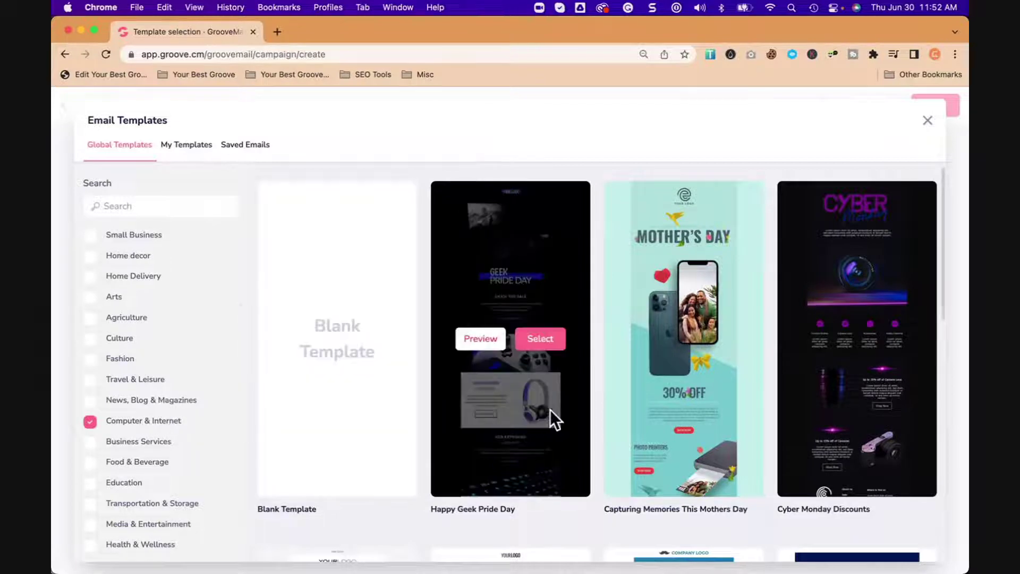
{"action": "scroll", "coordinate": [561, 418], "scroll_direction": "down", "scroll_amount": 5}
{"action": "scroll", "coordinate": [561, 420], "scroll_direction": "down", "scroll_amount": 3}
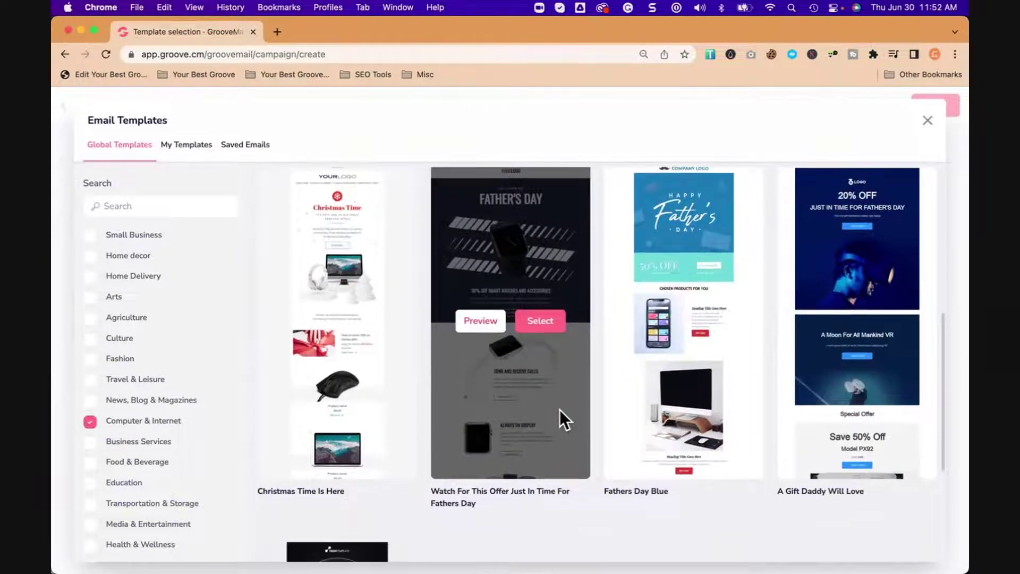
{"action": "scroll", "coordinate": [559, 410], "scroll_direction": "down", "scroll_amount": 5}
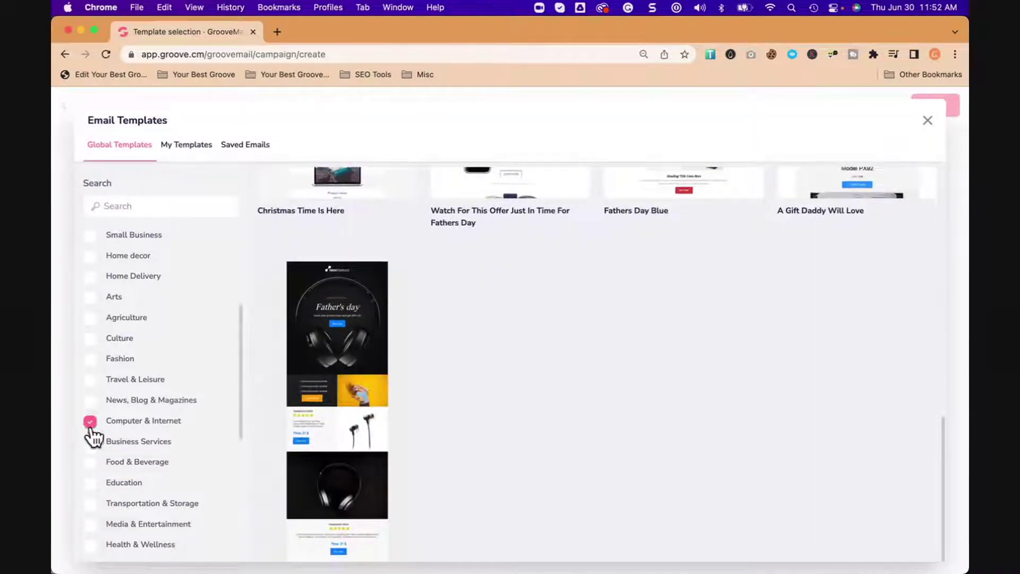
{"action": "left_click", "coordinate": [92, 422]}
{"action": "scroll", "coordinate": [100, 430], "scroll_direction": "down", "scroll_amount": 10}
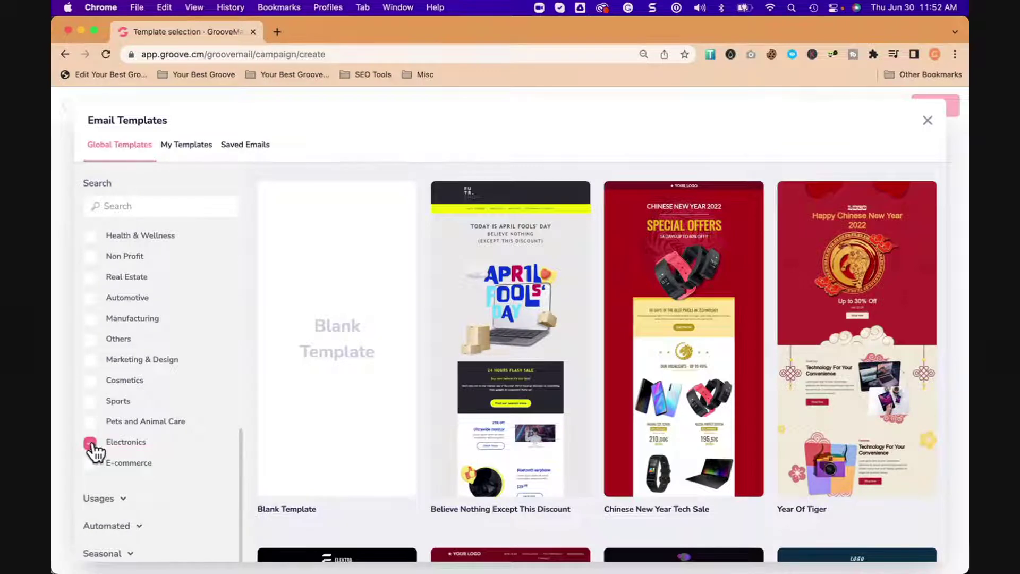
{"action": "left_click", "coordinate": [90, 443]}
{"action": "scroll", "coordinate": [162, 414], "scroll_direction": "up", "scroll_amount": 5}
{"action": "scroll", "coordinate": [170, 416], "scroll_direction": "up", "scroll_amount": 5}
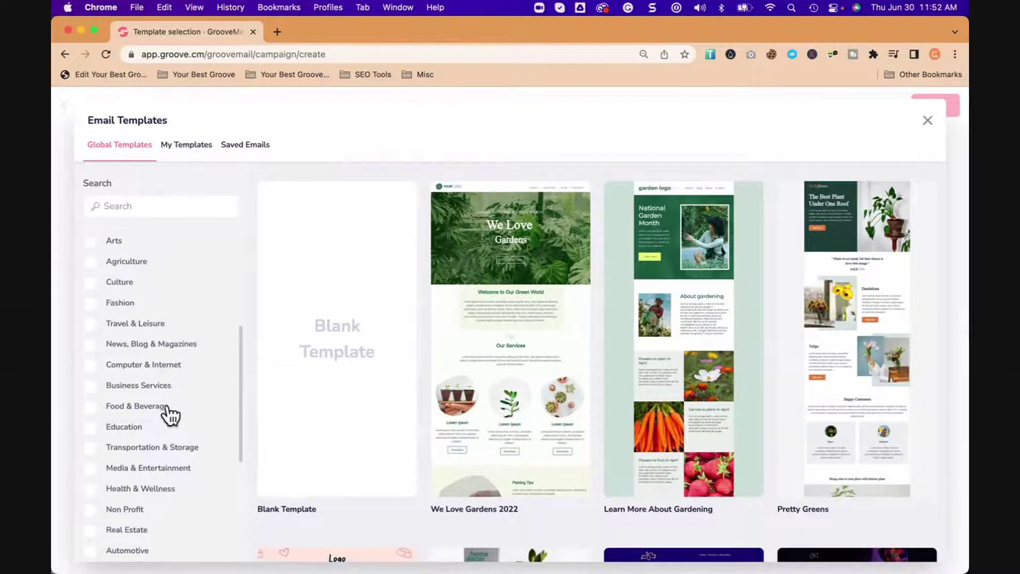
{"action": "scroll", "coordinate": [165, 414], "scroll_direction": "up", "scroll_amount": 1}
{"action": "scroll", "coordinate": [171, 449], "scroll_direction": "down", "scroll_amount": 2}
{"action": "scroll", "coordinate": [163, 423], "scroll_direction": "up", "scroll_amount": 2}
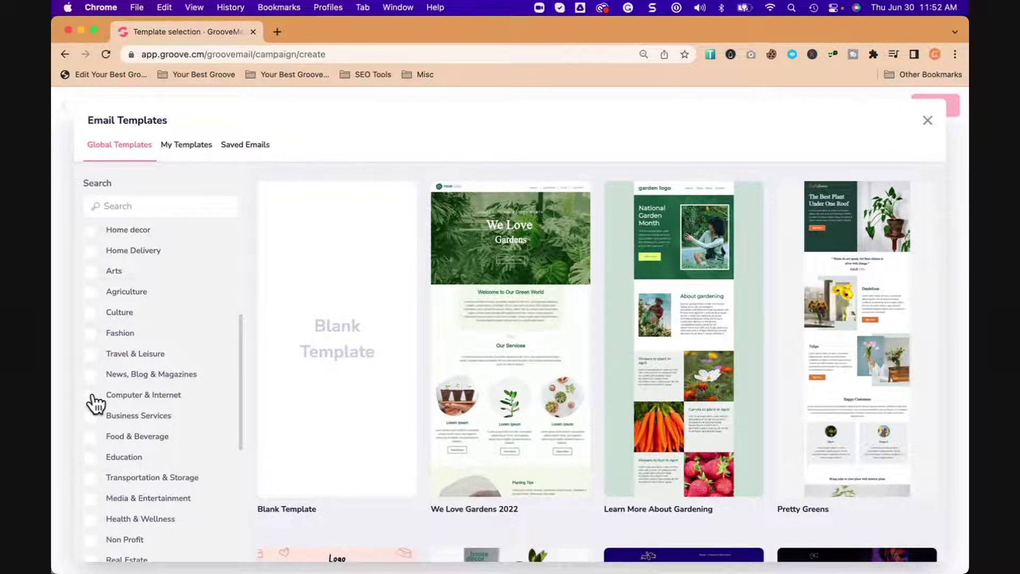
Step: Re-filter to Computer & Internet and select The Library Which Is Always Open template
{"action": "left_click", "coordinate": [92, 396]}
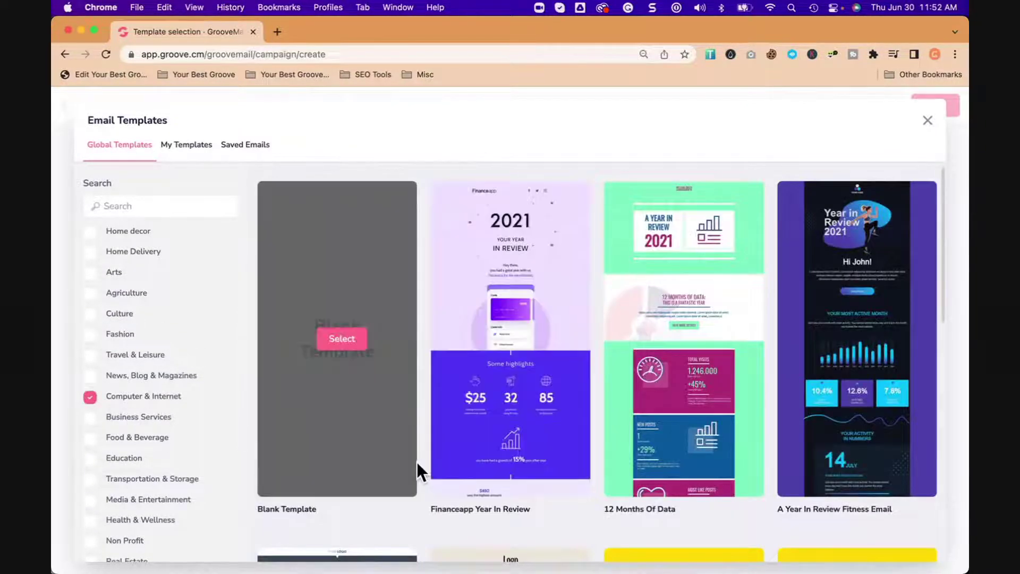
{"action": "scroll", "coordinate": [464, 445], "scroll_direction": "down", "scroll_amount": 7}
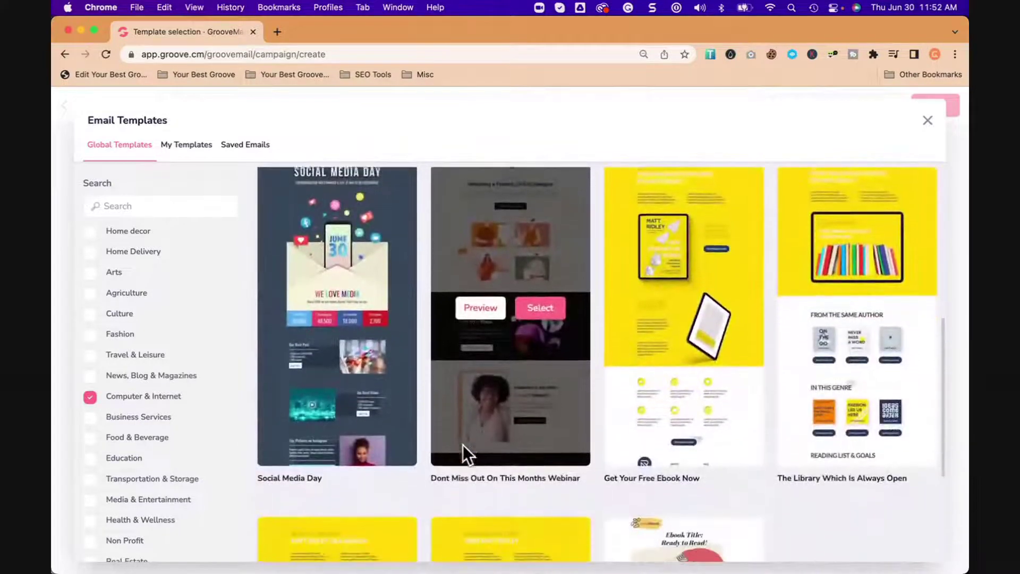
{"action": "mouse_move", "coordinate": [828, 442]}
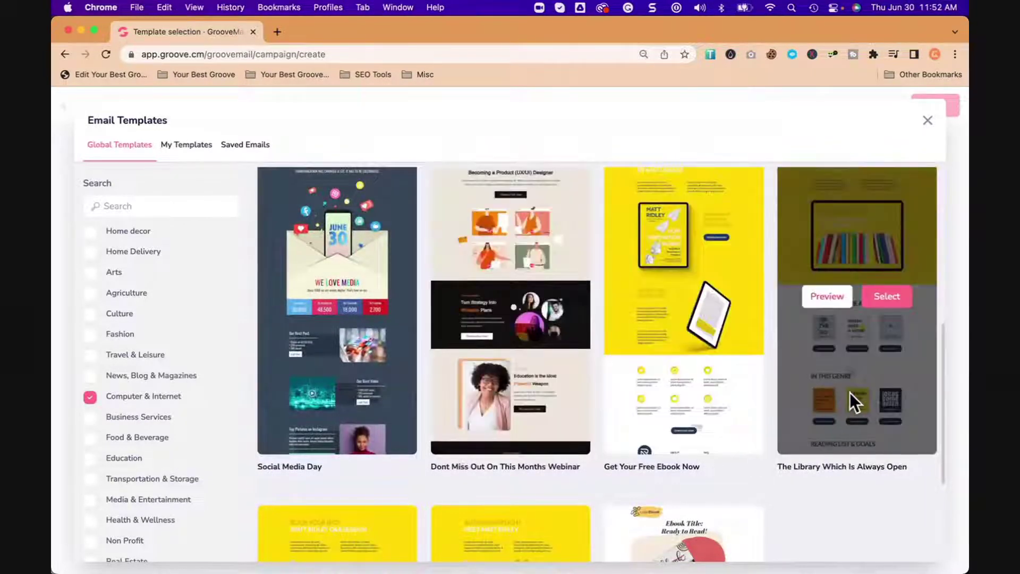
{"action": "left_click", "coordinate": [891, 303]}
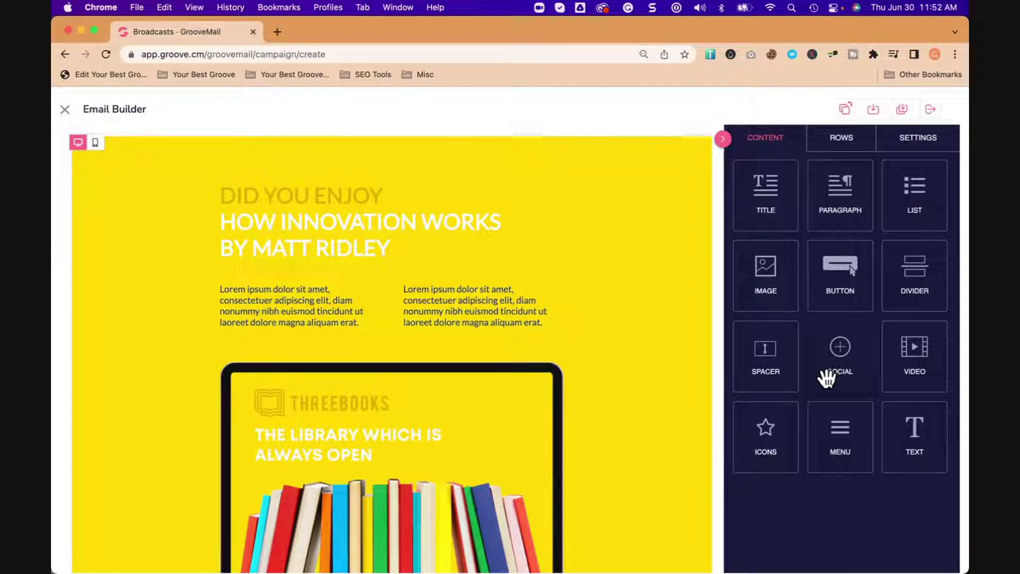
Step: Scroll through the loaded Library template headed 'Did You Enjoy How Innovation Works by Matt Ridley'
{"action": "left_click_drag", "start_coordinate": [768, 359], "coordinate": [477, 264]}
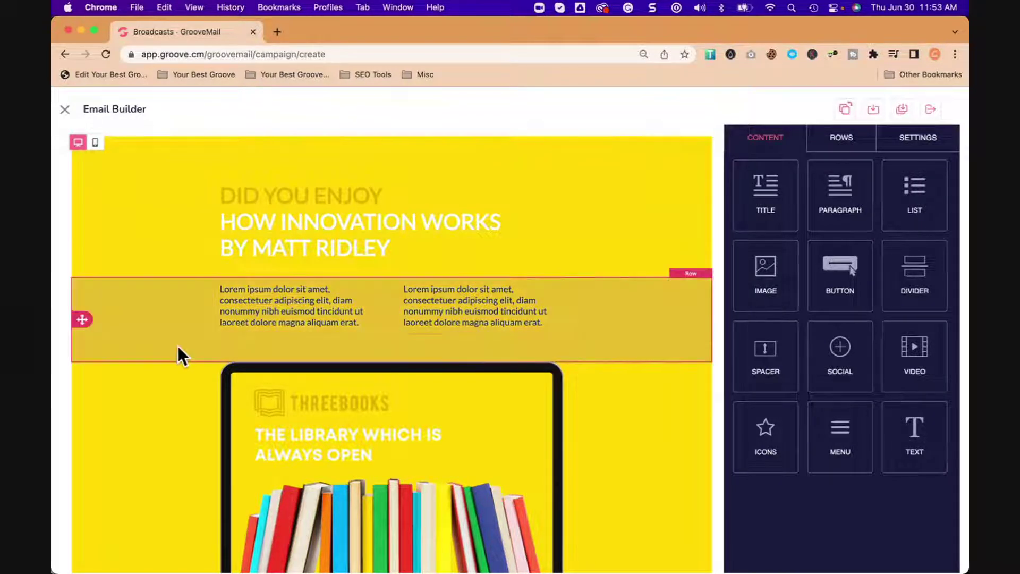
{"action": "scroll", "coordinate": [181, 350], "scroll_direction": "down", "scroll_amount": 10}
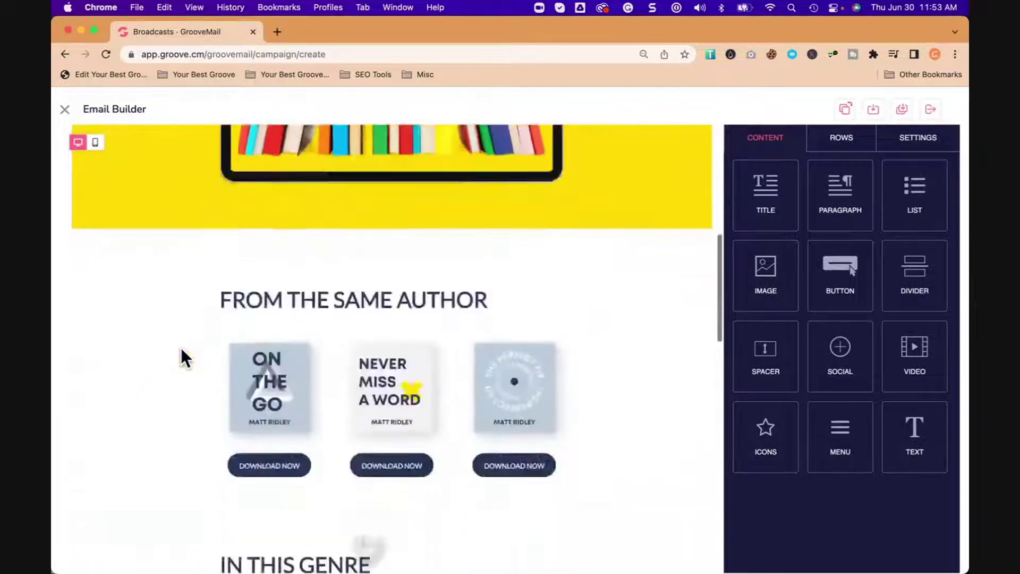
{"action": "scroll", "coordinate": [181, 351], "scroll_direction": "up", "scroll_amount": 1}
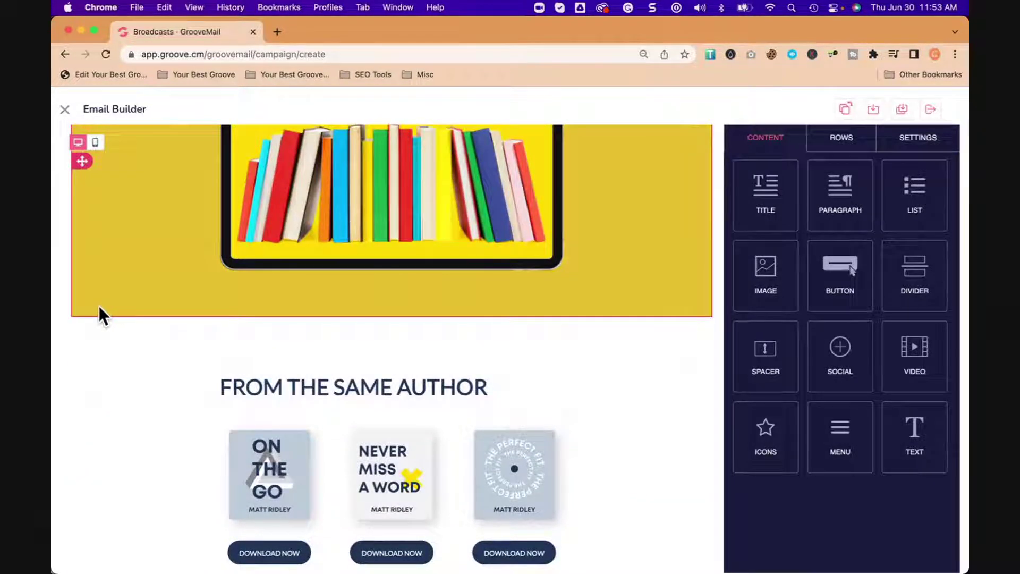
Step: Select the DID YOU ENJOY header row to show its Row Properties
{"action": "left_click", "coordinate": [100, 308]}
{"action": "scroll", "coordinate": [138, 340], "scroll_direction": "up", "scroll_amount": 5}
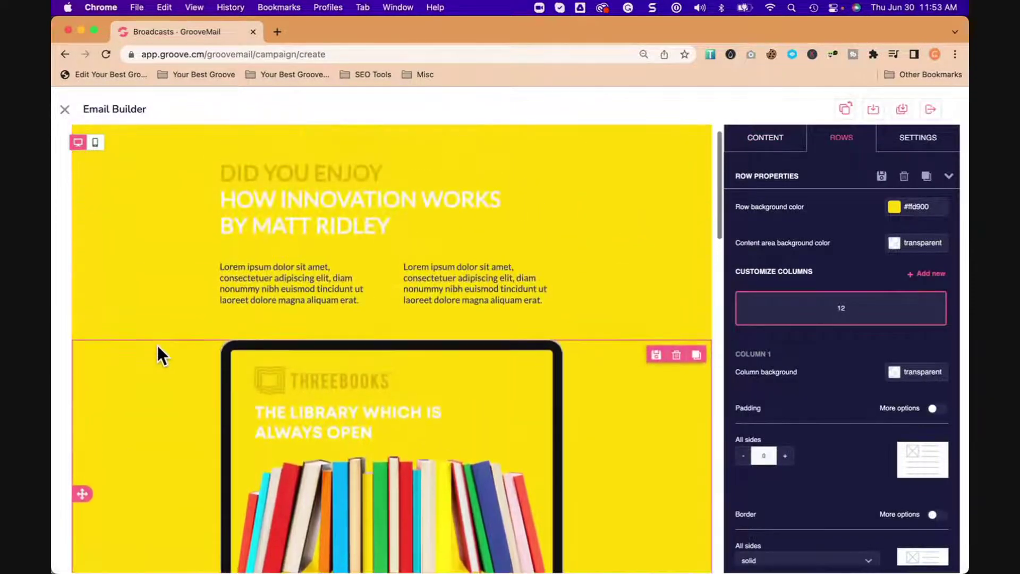
{"action": "scroll", "coordinate": [157, 345], "scroll_direction": "up", "scroll_amount": 1}
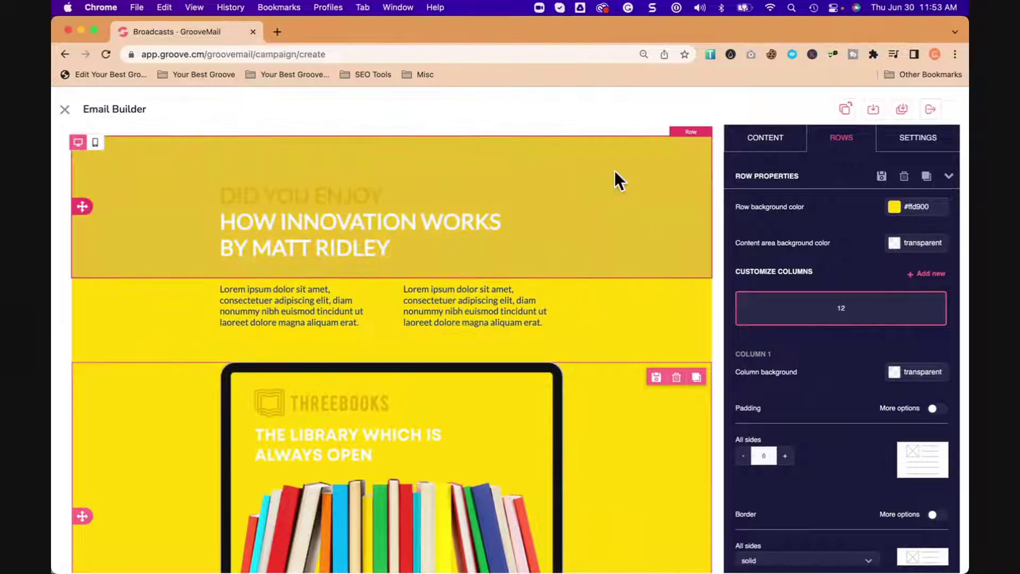
{"action": "left_click", "coordinate": [656, 159]}
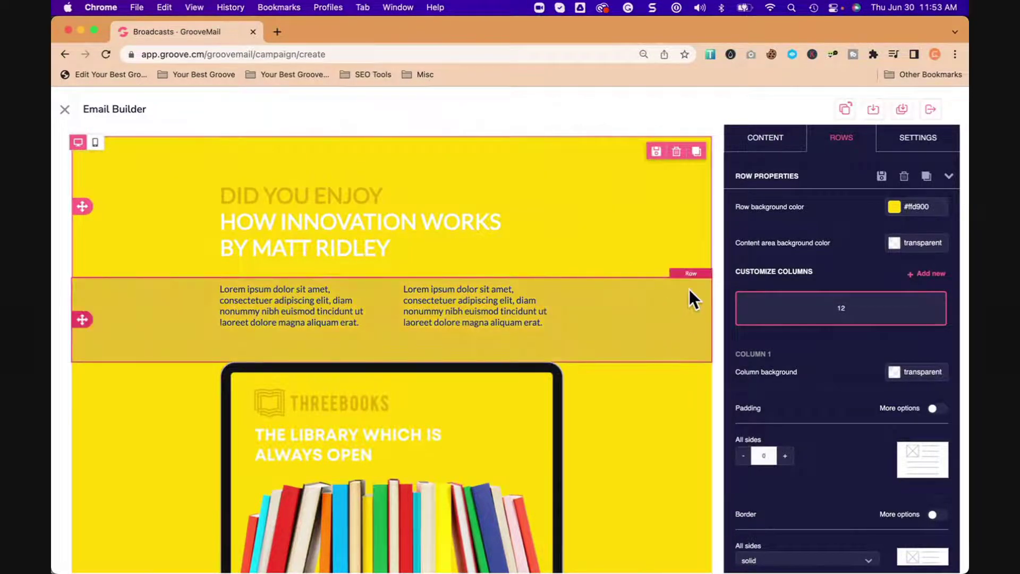
{"action": "left_click", "coordinate": [691, 292]}
{"action": "left_click", "coordinate": [704, 161]}
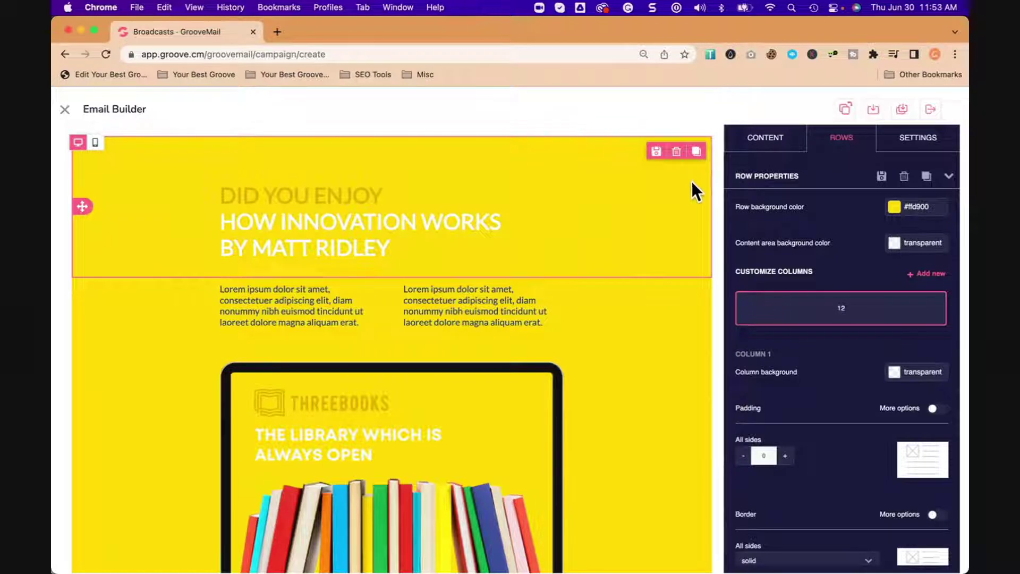
Step: Set the header row background color to orange #f5985e, leaving the content area transparent
{"action": "left_click", "coordinate": [915, 207]}
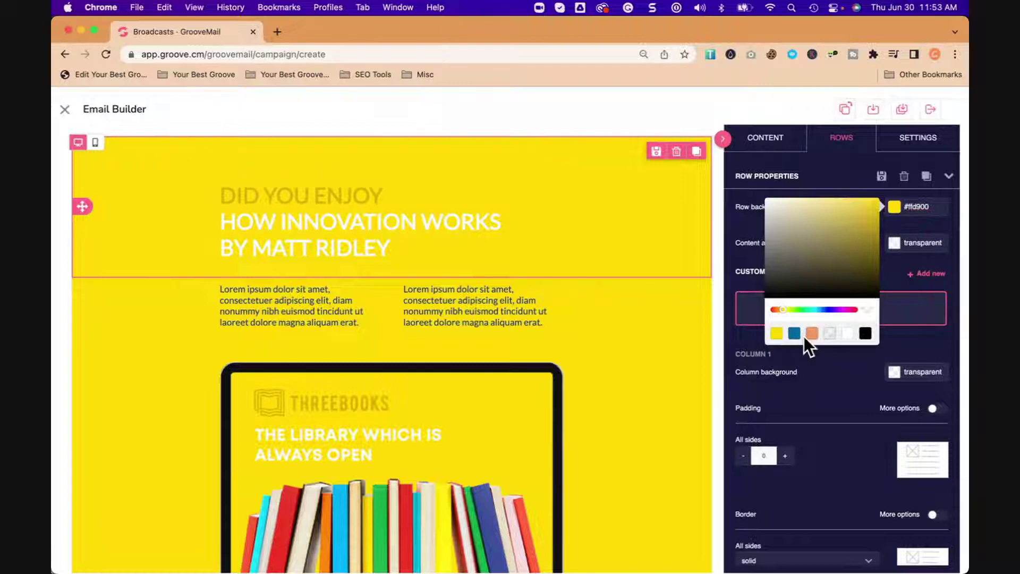
{"action": "left_click", "coordinate": [812, 334]}
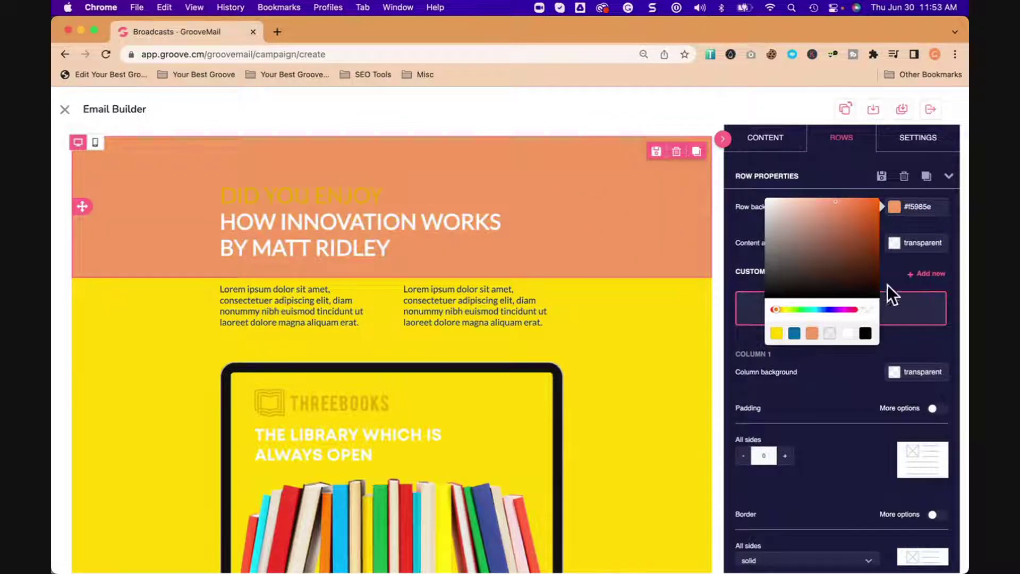
{"action": "left_click", "coordinate": [930, 206]}
{"action": "double_click", "coordinate": [925, 206]}
{"action": "type", "text": "F5985e"}
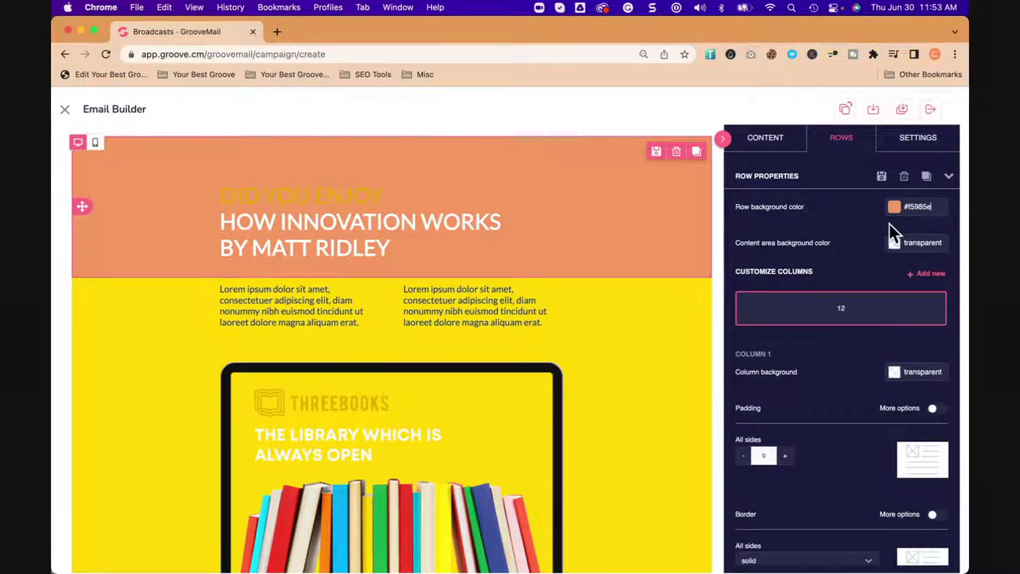
{"action": "left_click", "coordinate": [895, 245]}
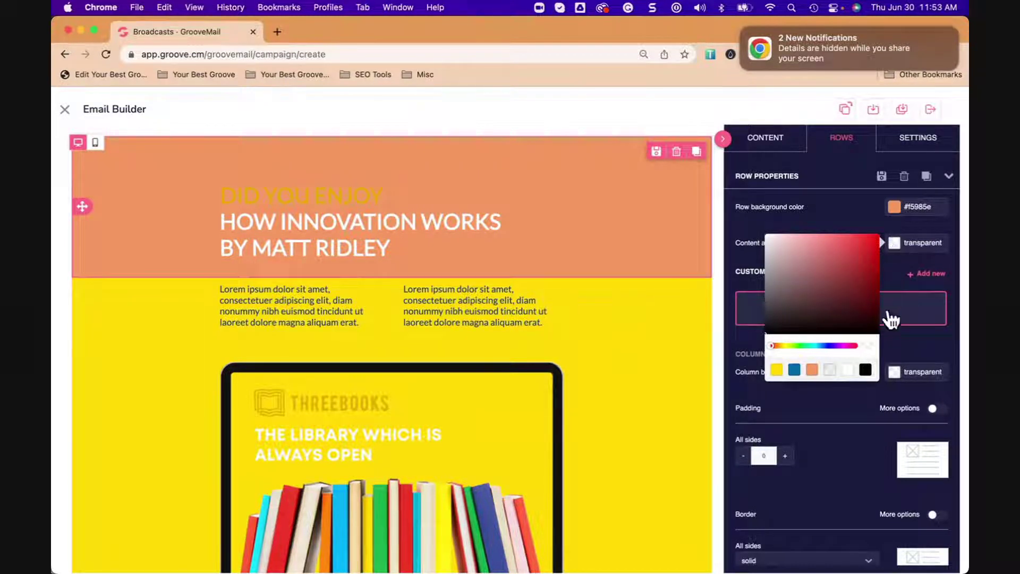
{"action": "left_click", "coordinate": [850, 215]}
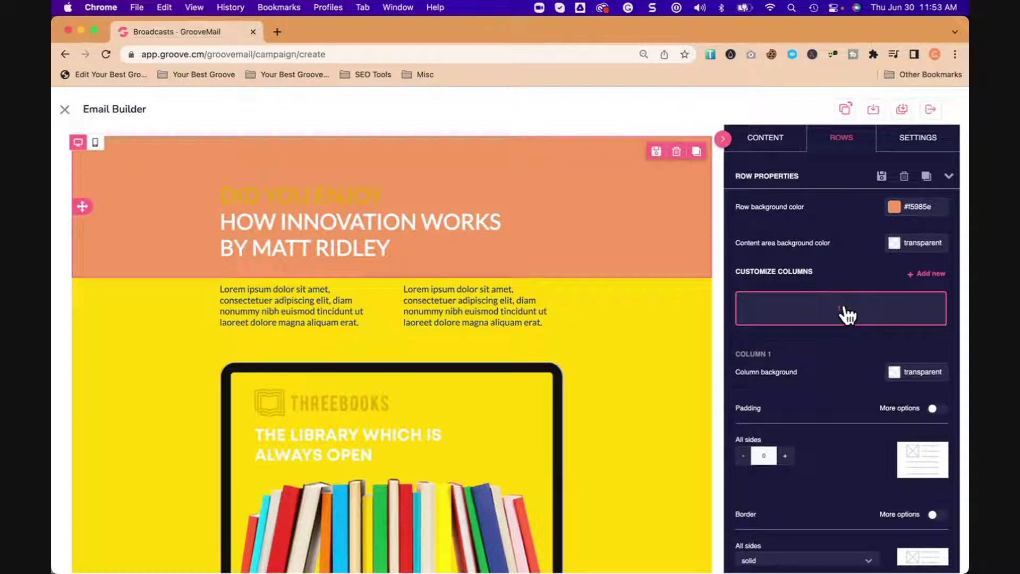
Step: Add four more columns to the orange header row, cancelling an accidental first-column deletion
{"action": "left_click", "coordinate": [918, 282]}
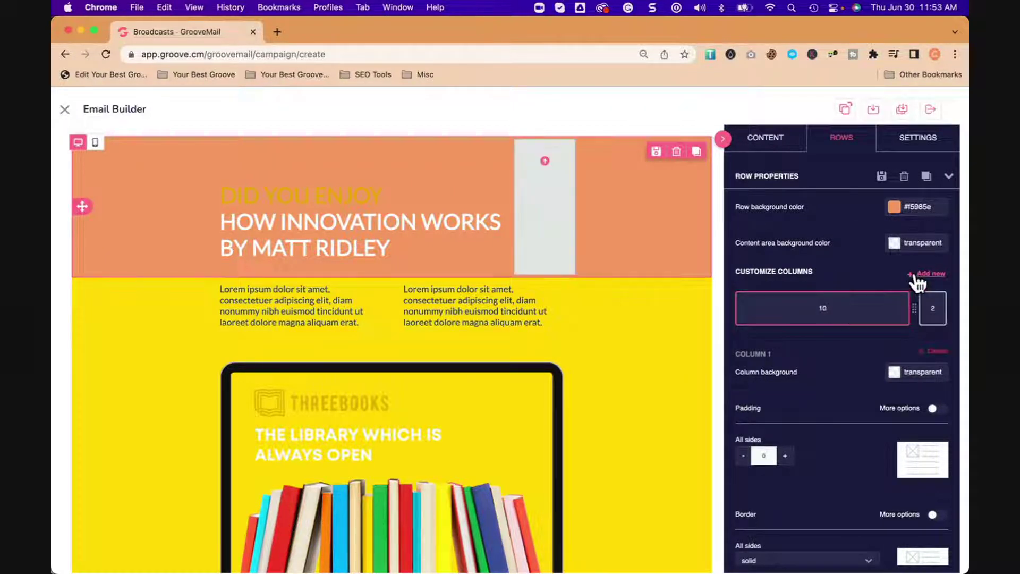
{"action": "left_click", "coordinate": [918, 282]}
{"action": "left_click", "coordinate": [918, 282]}
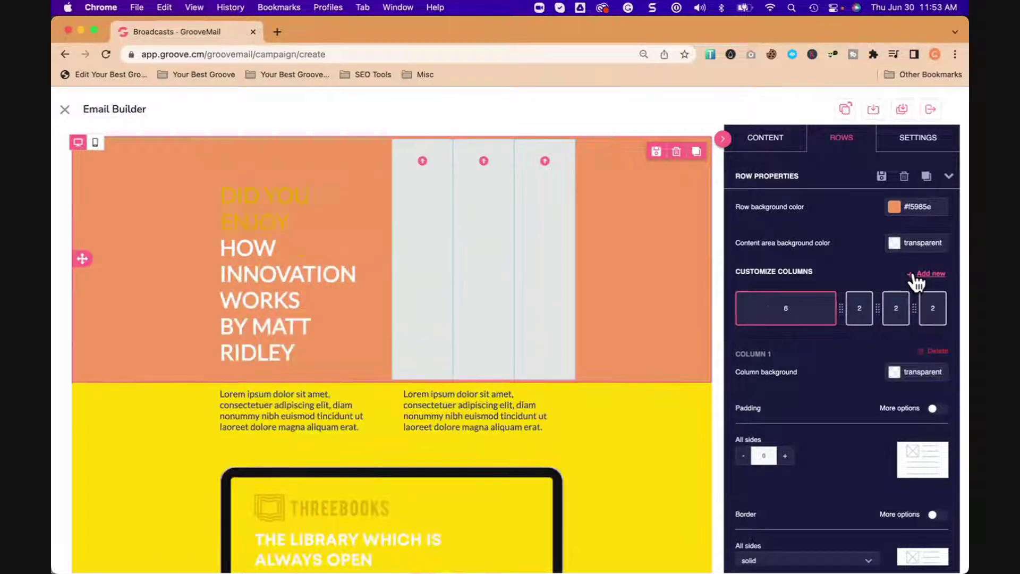
{"action": "left_click", "coordinate": [918, 282]}
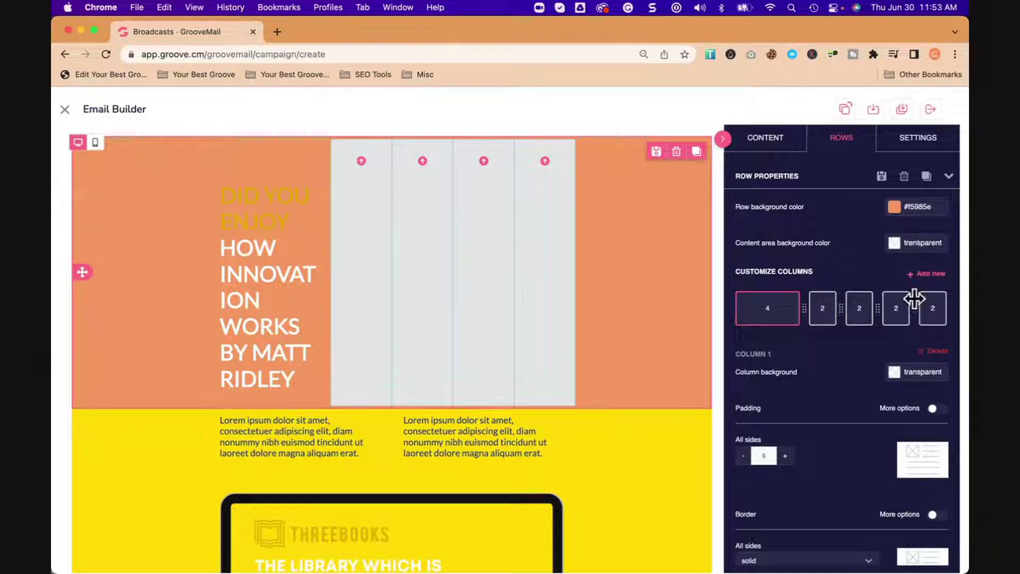
{"action": "left_click", "coordinate": [930, 356]}
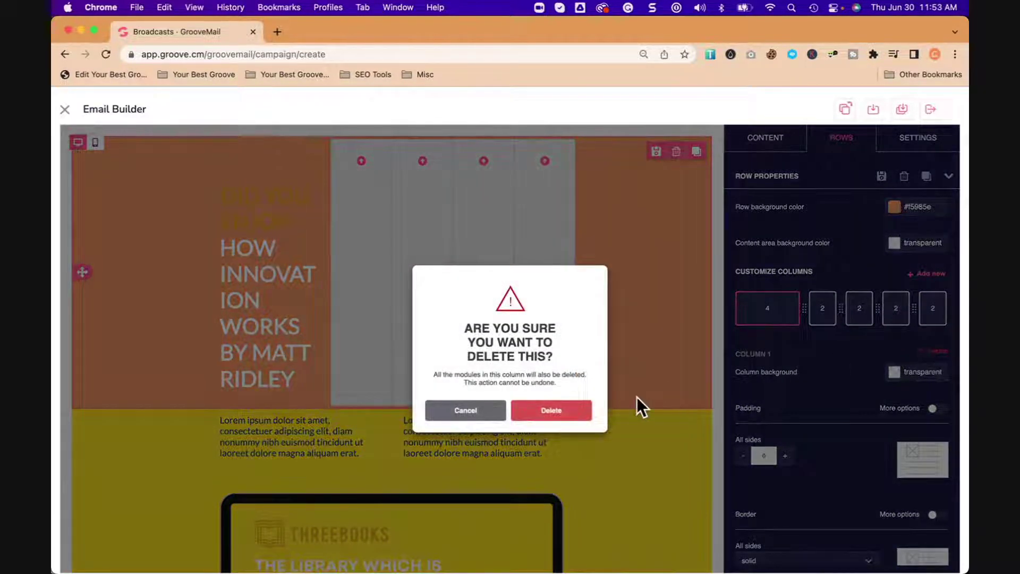
{"action": "left_click", "coordinate": [478, 415]}
Step: Select the second header column and drag its width handle
{"action": "left_click", "coordinate": [822, 316]}
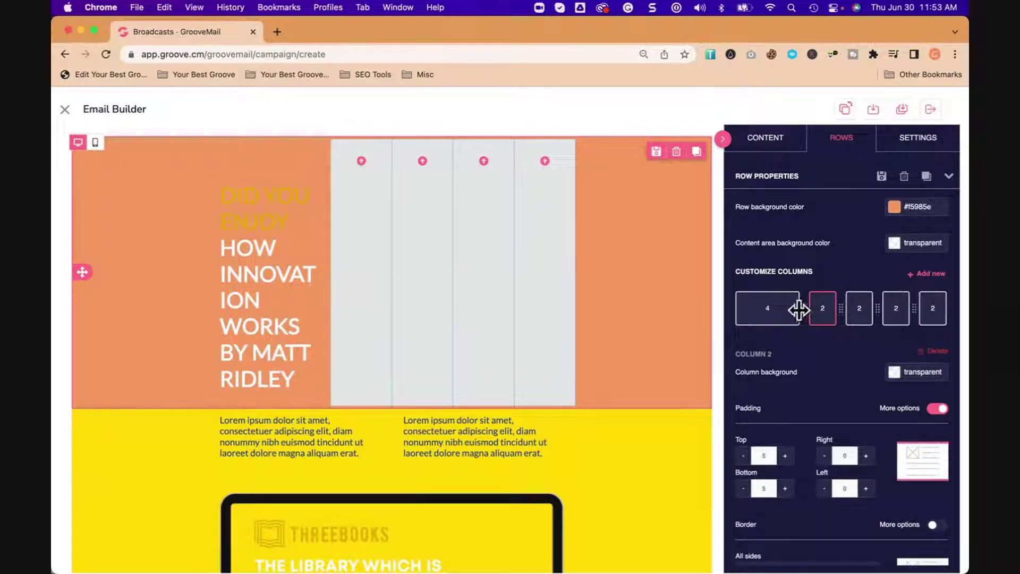
{"action": "left_click_drag", "start_coordinate": [801, 309], "coordinate": [840, 304]}
{"action": "right_click", "coordinate": [828, 304]}
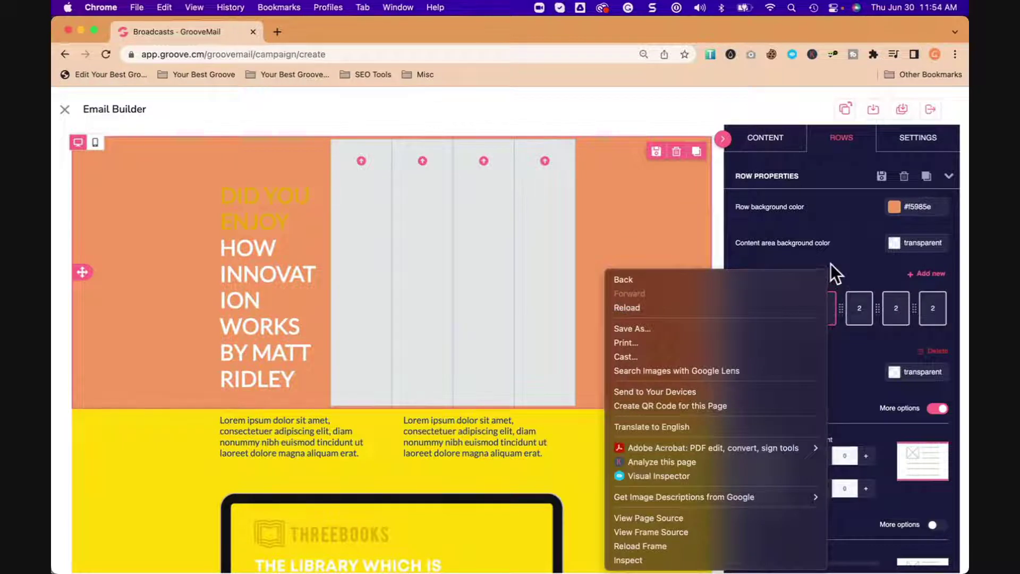
{"action": "key", "text": "Escape"}
Step: Delete two narrow header columns and resize the rest to 8, 2 and 2
{"action": "left_click", "coordinate": [930, 352]}
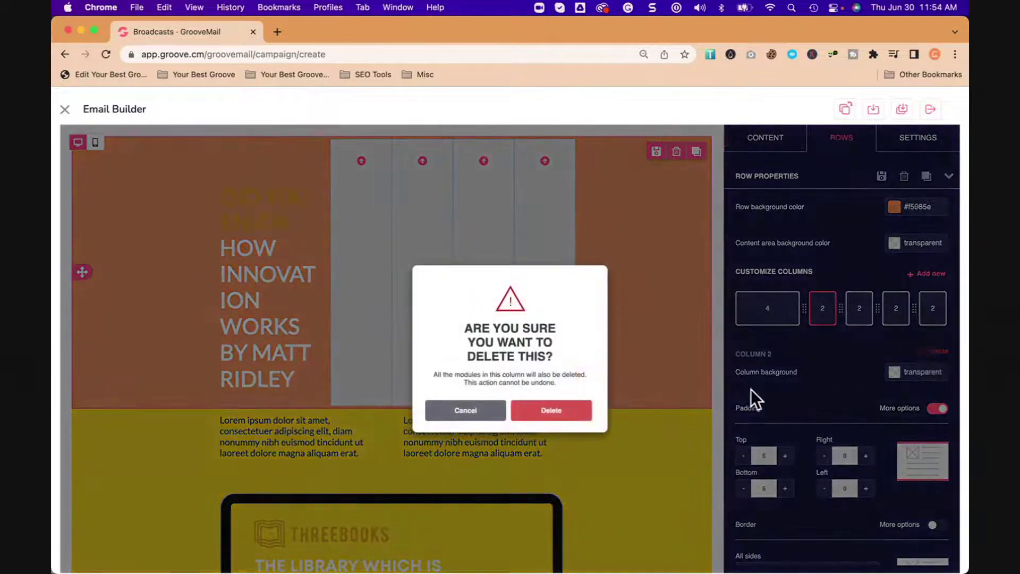
{"action": "left_click", "coordinate": [555, 412]}
{"action": "left_click", "coordinate": [861, 313]}
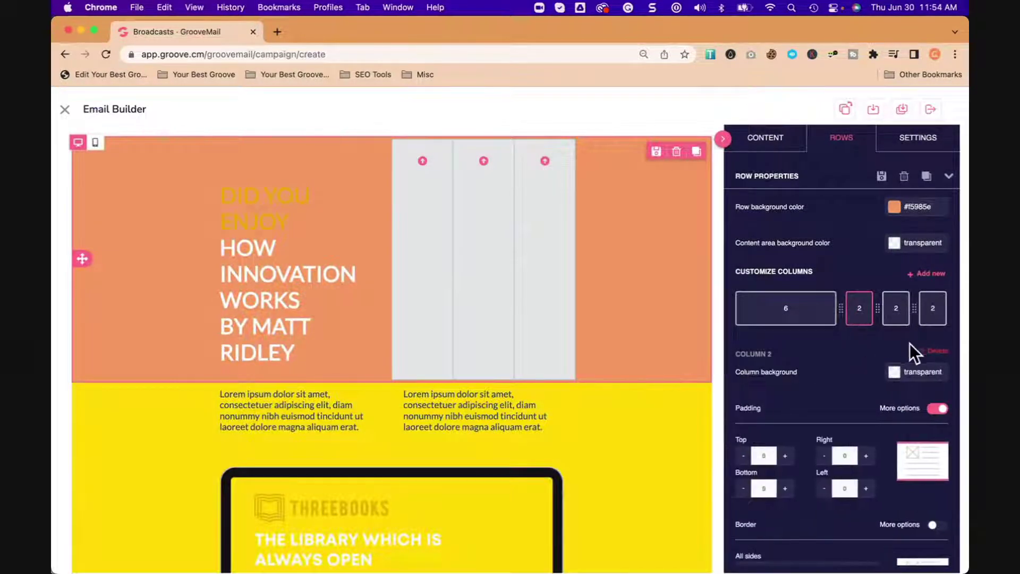
{"action": "left_click", "coordinate": [937, 351]}
{"action": "left_click", "coordinate": [551, 411]}
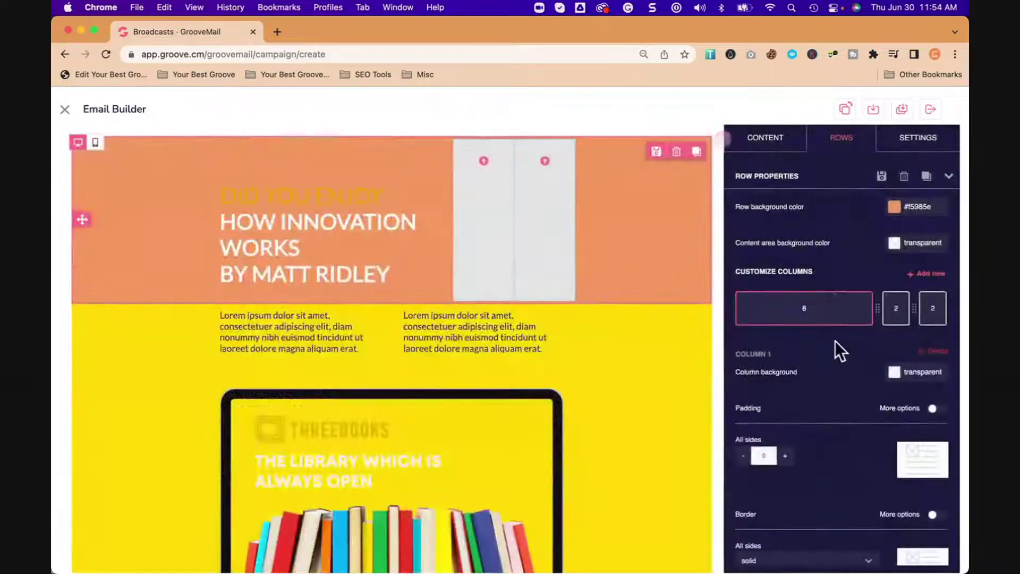
{"action": "left_click_drag", "start_coordinate": [872, 319], "coordinate": [839, 316]}
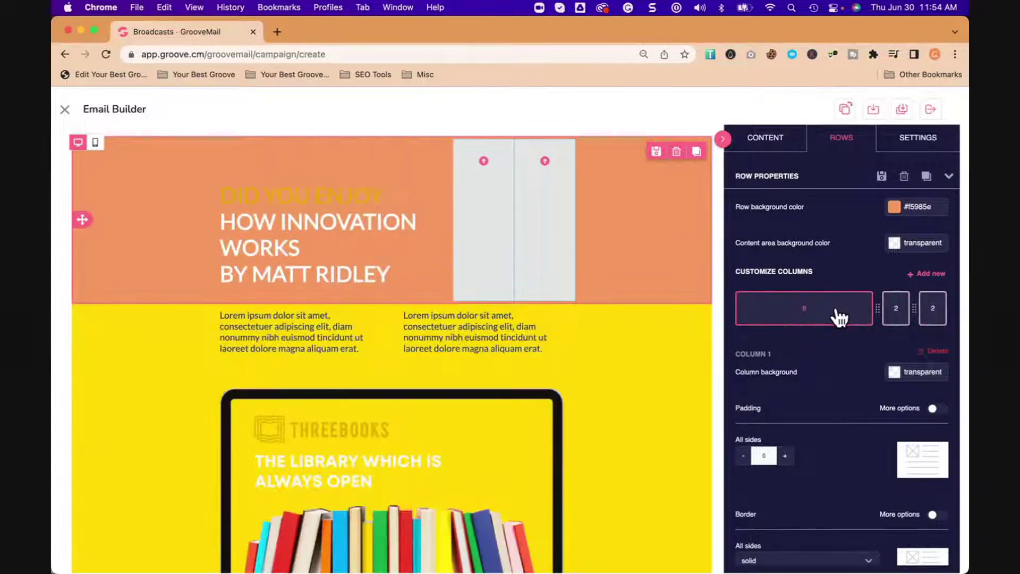
{"action": "left_click", "coordinate": [364, 223]}
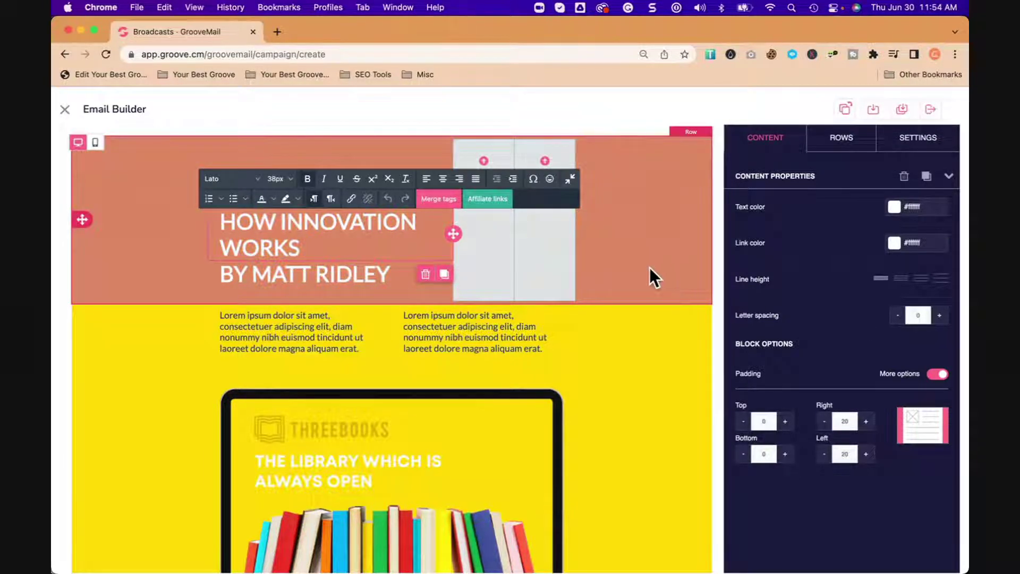
Step: Retype the header heading as 'CHECK OUT WHAT IS NEW'
{"action": "scroll", "coordinate": [651, 267], "scroll_direction": "down", "scroll_amount": 1}
{"action": "scroll", "coordinate": [650, 267], "scroll_direction": "up", "scroll_amount": 1}
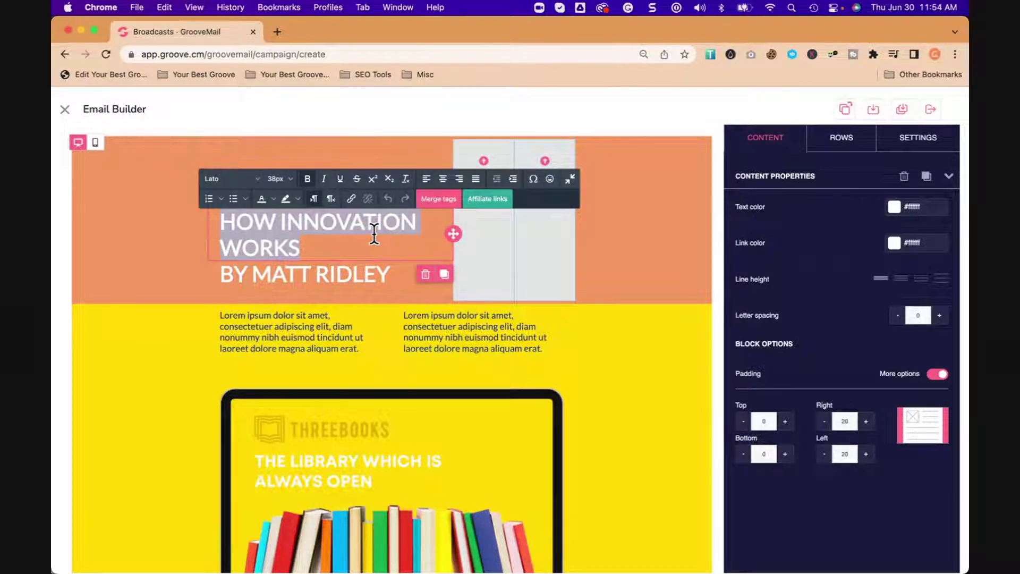
{"action": "type", "text": "CHECK OUT WHAT"}
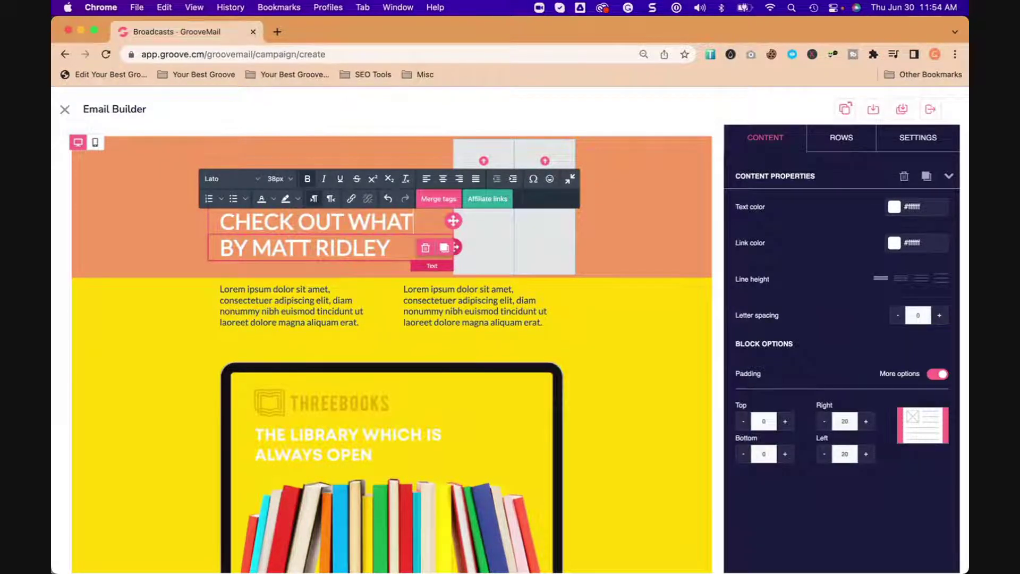
{"action": "key", "text": "Return"}
{"action": "key", "text": "BackSpace"}
{"action": "type", "text": "IS NEW"}
Step: Replace the byline's author name with a different author's full name
{"action": "double_click", "coordinate": [358, 274]}
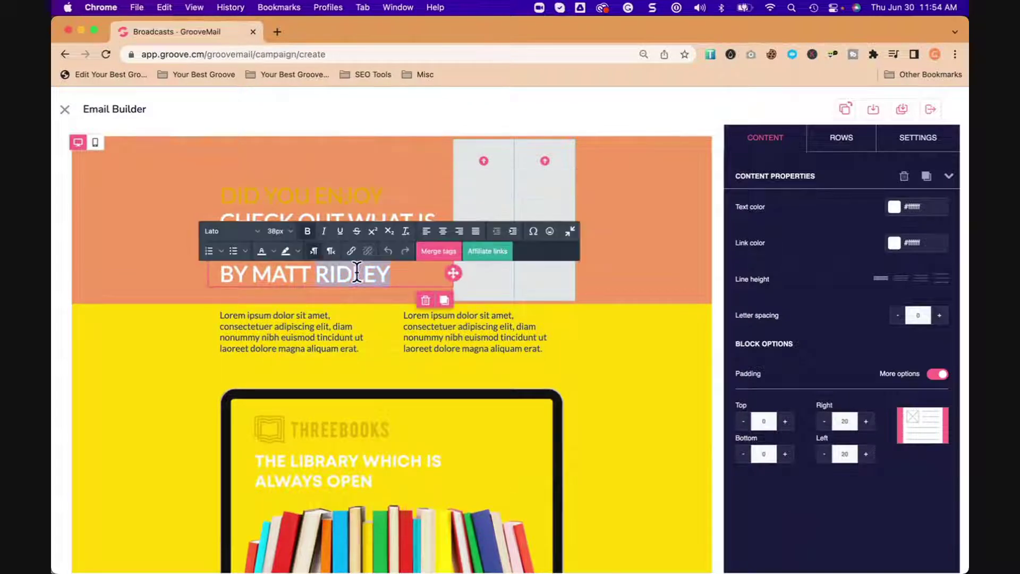
{"action": "left_click_drag", "start_coordinate": [408, 273], "coordinate": [260, 274]}
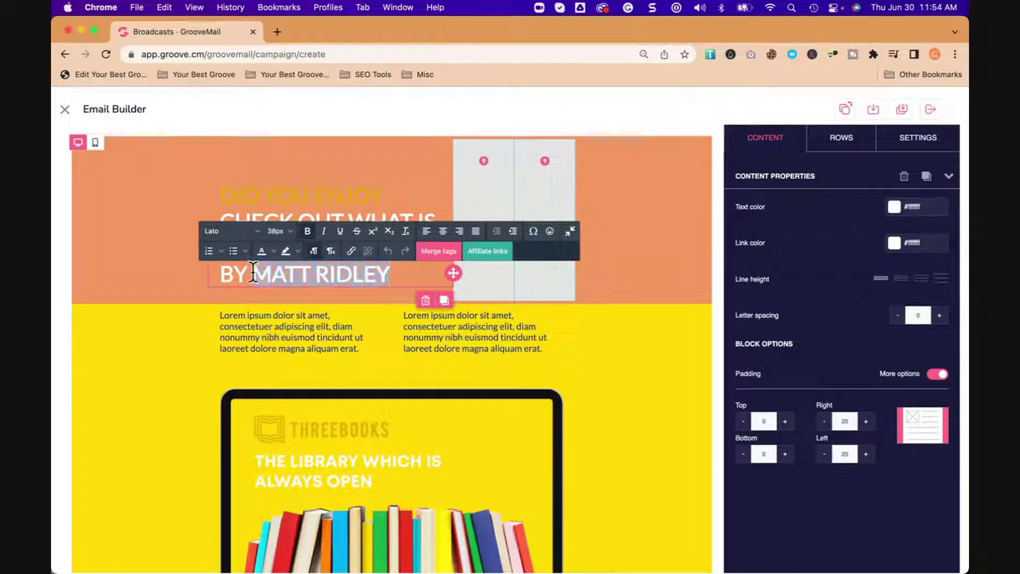
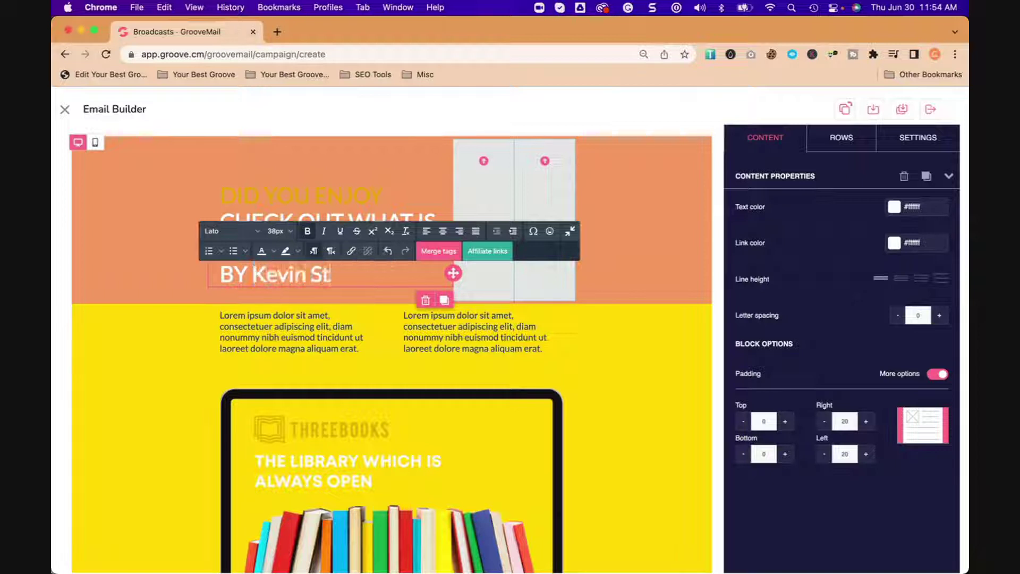
{"action": "left_click", "coordinate": [649, 206]}
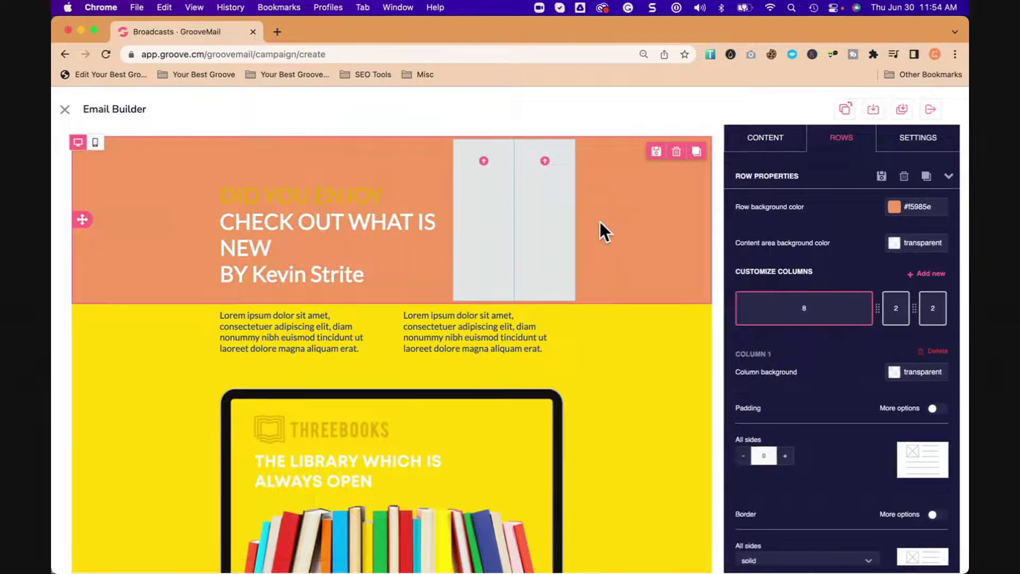
{"action": "left_click", "coordinate": [897, 315]}
Step: Delete the last two narrow columns, leaving the header as one full-width column
{"action": "left_click", "coordinate": [934, 351]}
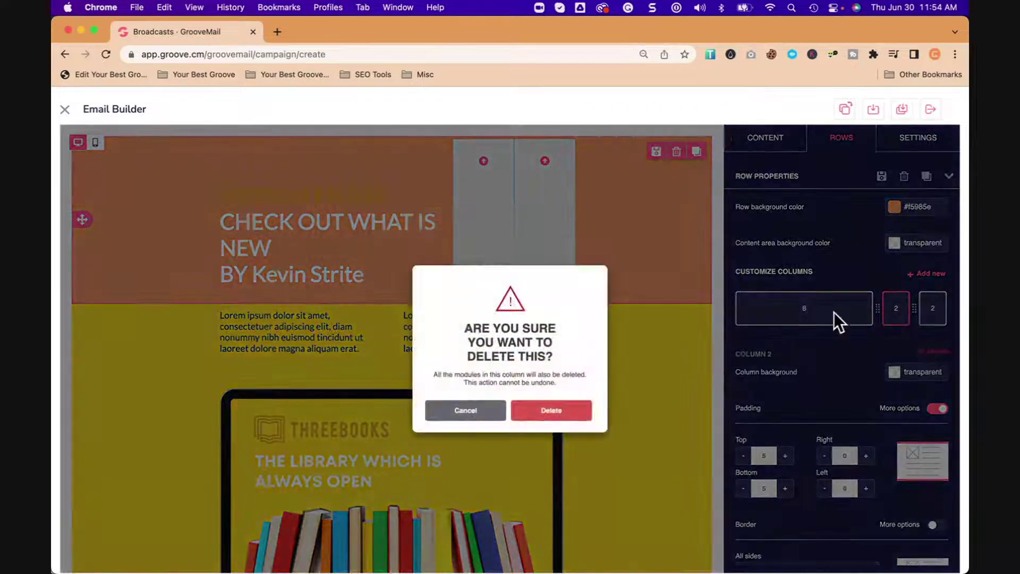
{"action": "left_click", "coordinate": [589, 414]}
{"action": "left_click", "coordinate": [933, 313]}
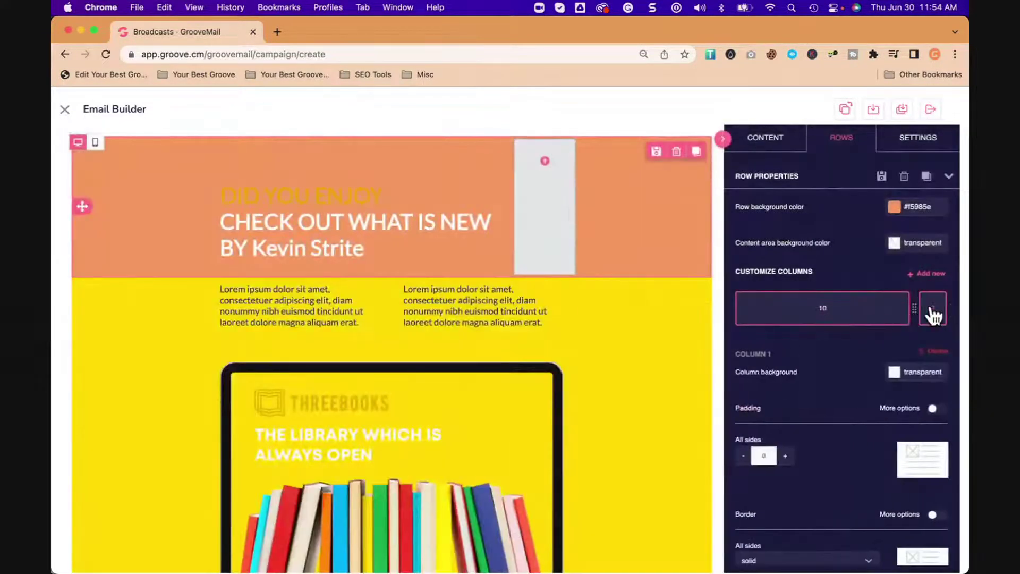
{"action": "left_click", "coordinate": [930, 351]}
{"action": "left_click", "coordinate": [542, 416]}
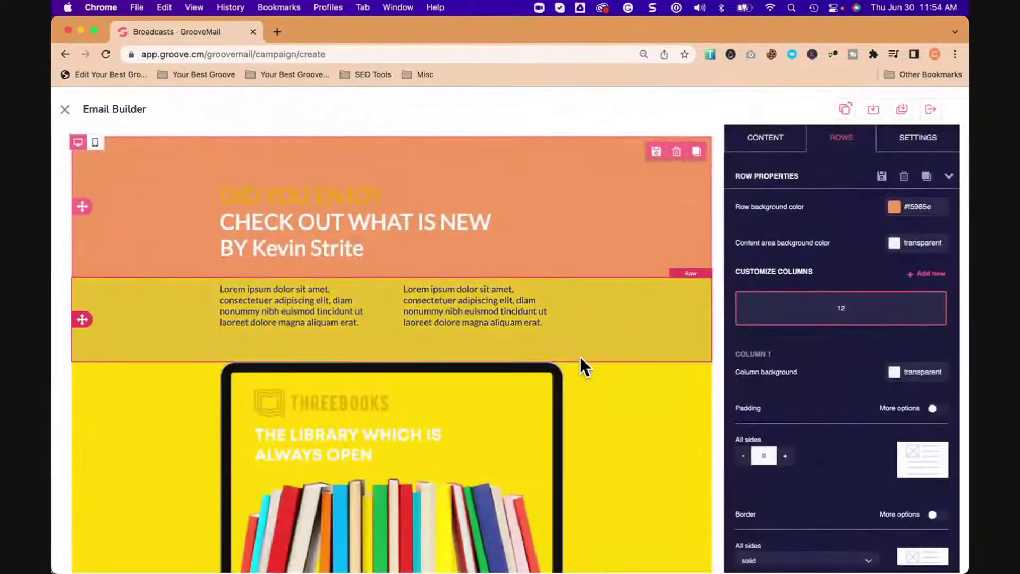
{"action": "scroll", "coordinate": [581, 356], "scroll_direction": "down", "scroll_amount": 1}
Step: Set the DID YOU ENJOY line's text colour to black
{"action": "left_click", "coordinate": [323, 181]}
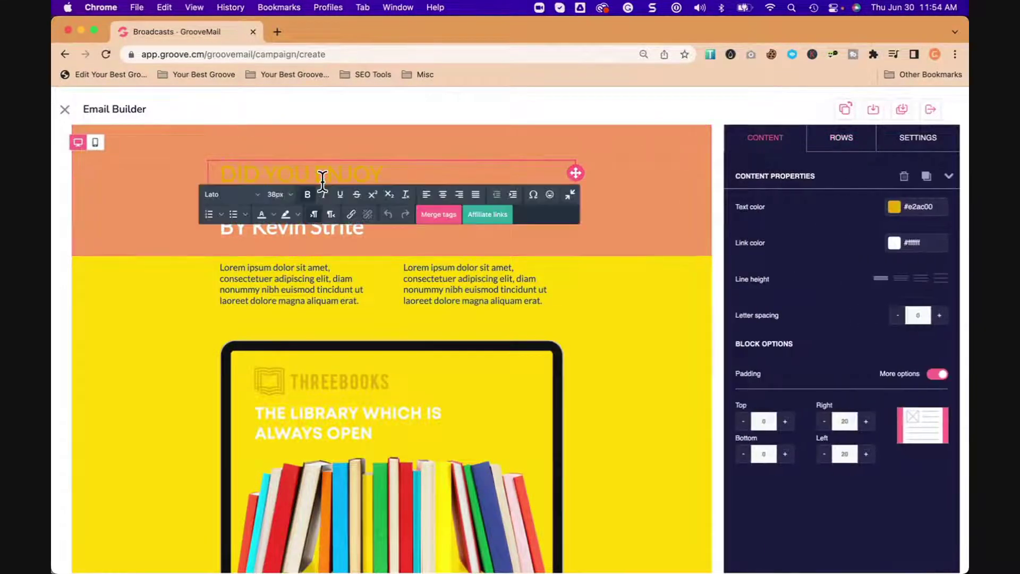
{"action": "left_click", "coordinate": [898, 211]}
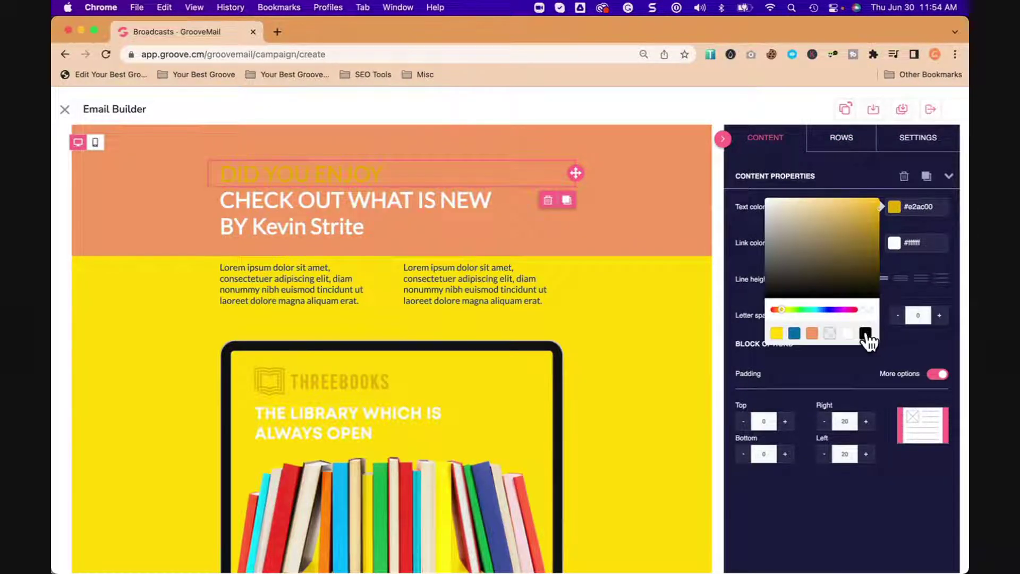
{"action": "left_click", "coordinate": [866, 333]}
{"action": "left_click", "coordinate": [665, 225]}
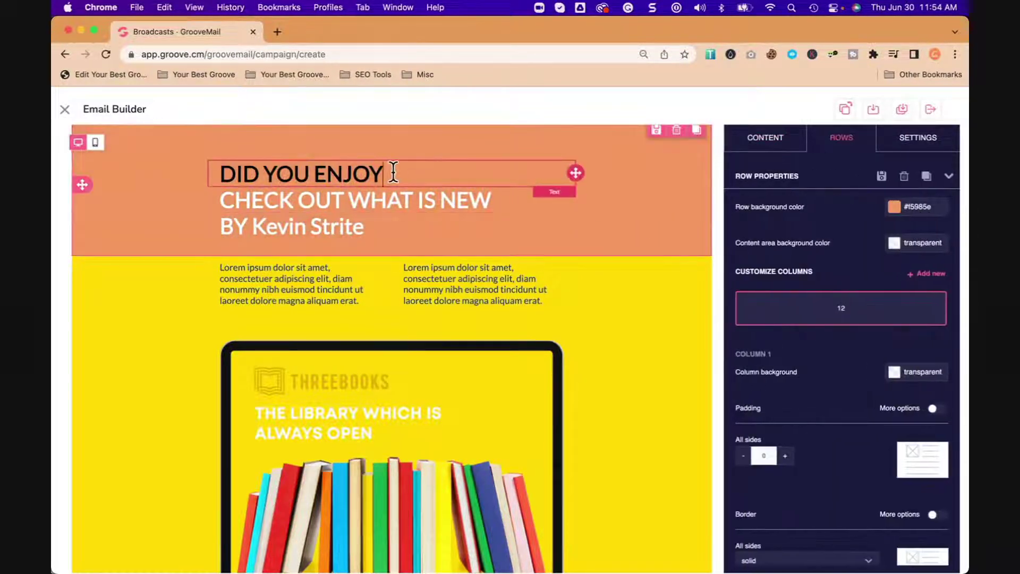
{"action": "left_click", "coordinate": [388, 172]}
{"action": "left_click", "coordinate": [898, 210]}
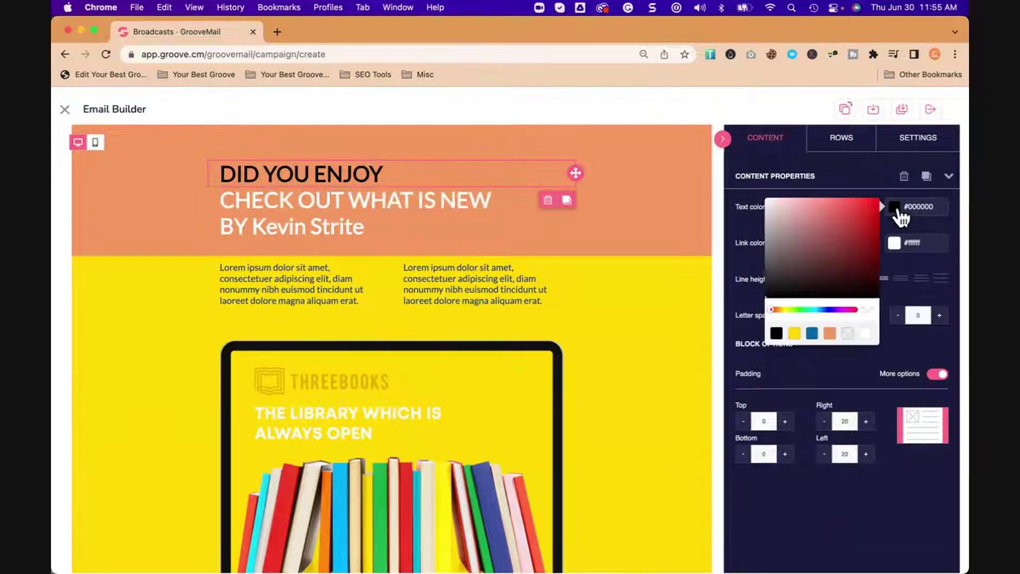
{"action": "left_click", "coordinate": [409, 166]}
Step: Retype the DID YOU ENJOY line as 'GROOVE UPDATE!'
{"action": "triple_click", "coordinate": [408, 171]}
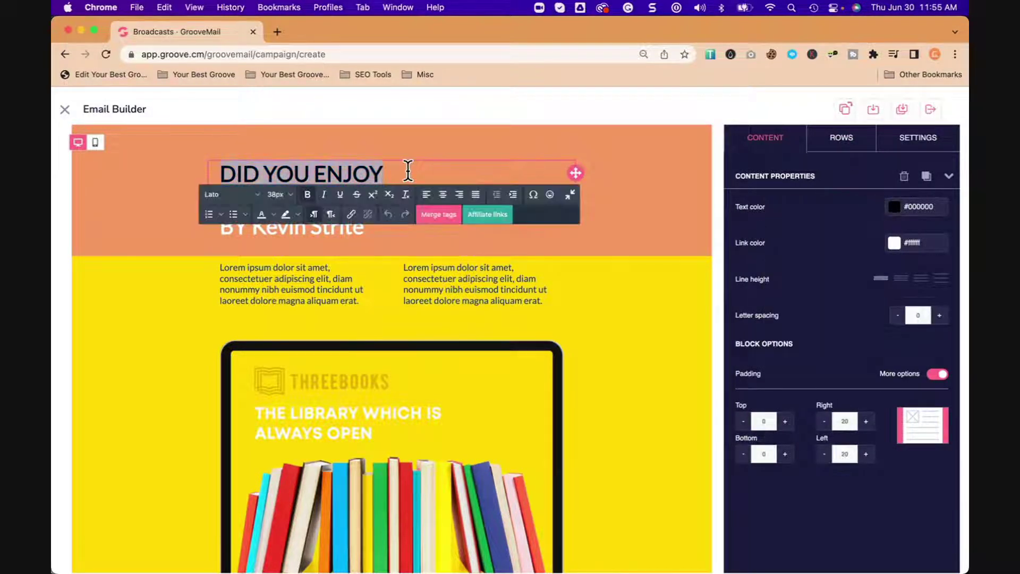
{"action": "type", "text": "NEWS UPDATE!"}
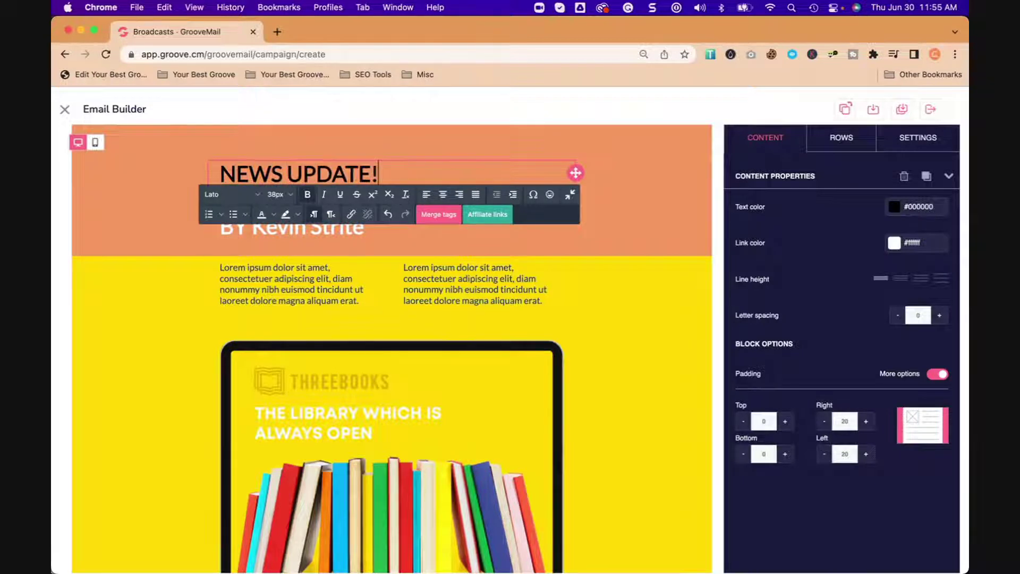
{"action": "key", "text": "super+space"}
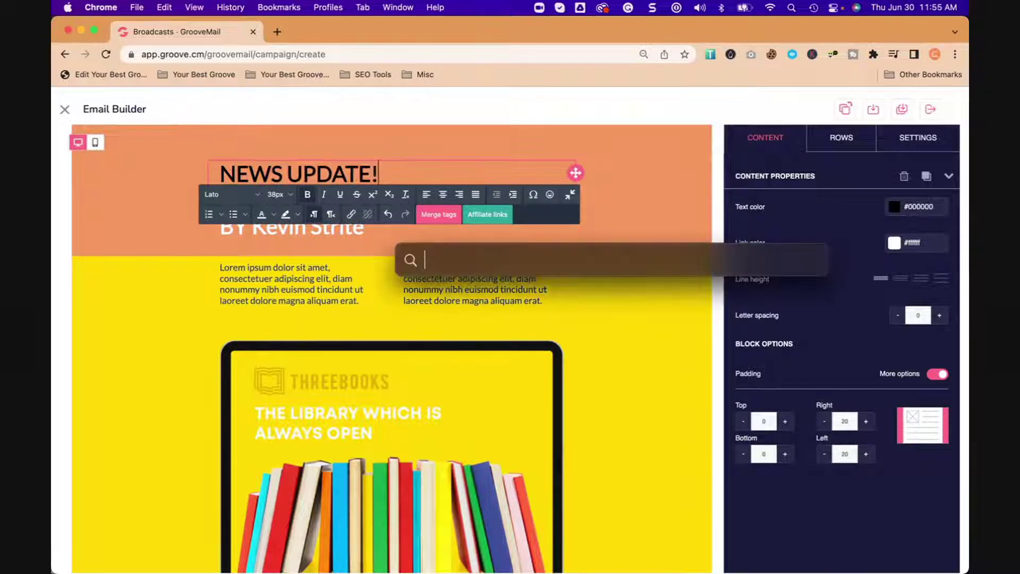
{"action": "left_click", "coordinate": [259, 168]}
{"action": "double_click", "coordinate": [258, 169]}
{"action": "type", "text": "GROOVE"}
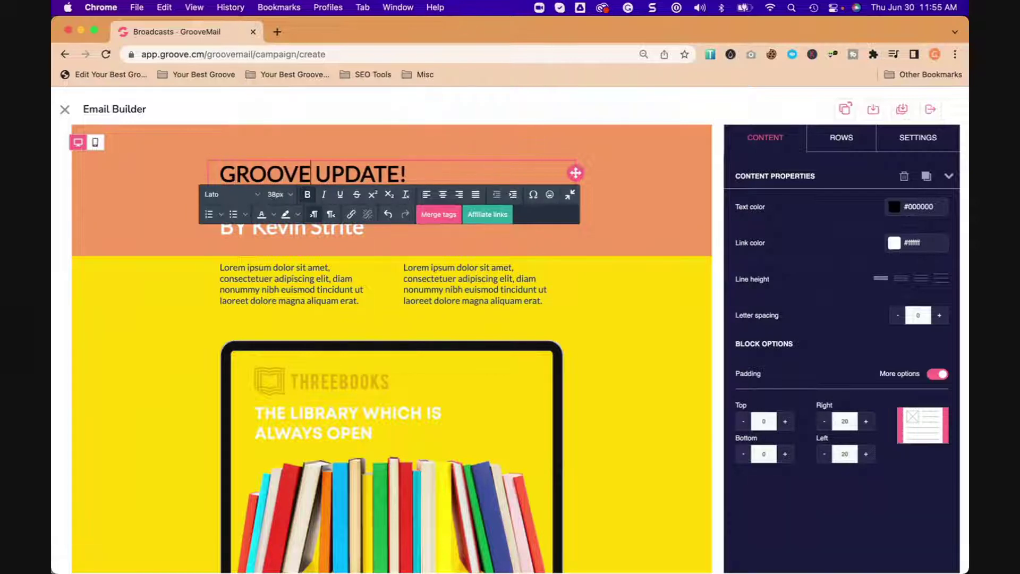
{"action": "left_click", "coordinate": [642, 197]}
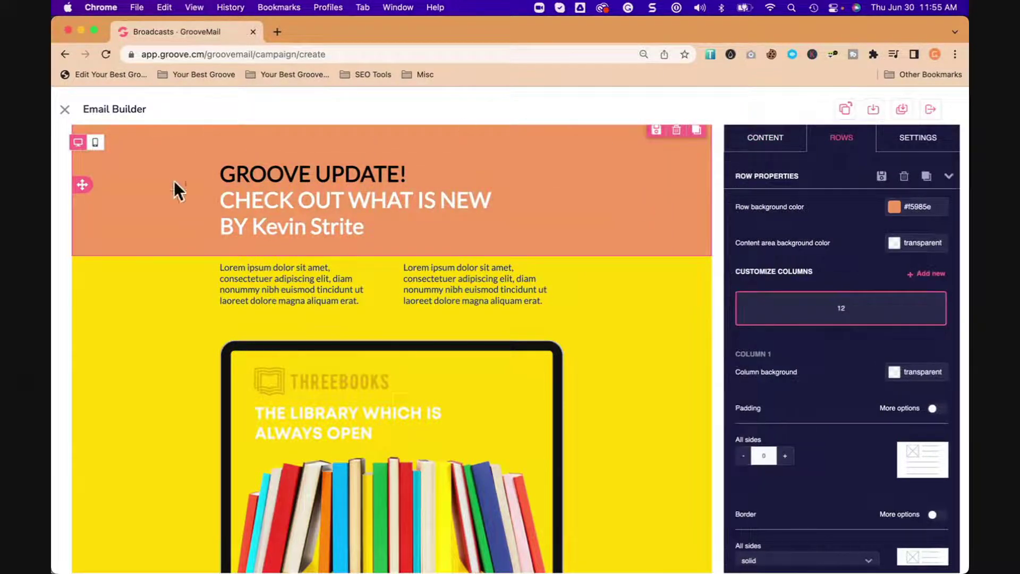
{"action": "scroll", "coordinate": [440, 280], "scroll_direction": "down", "scroll_amount": 1}
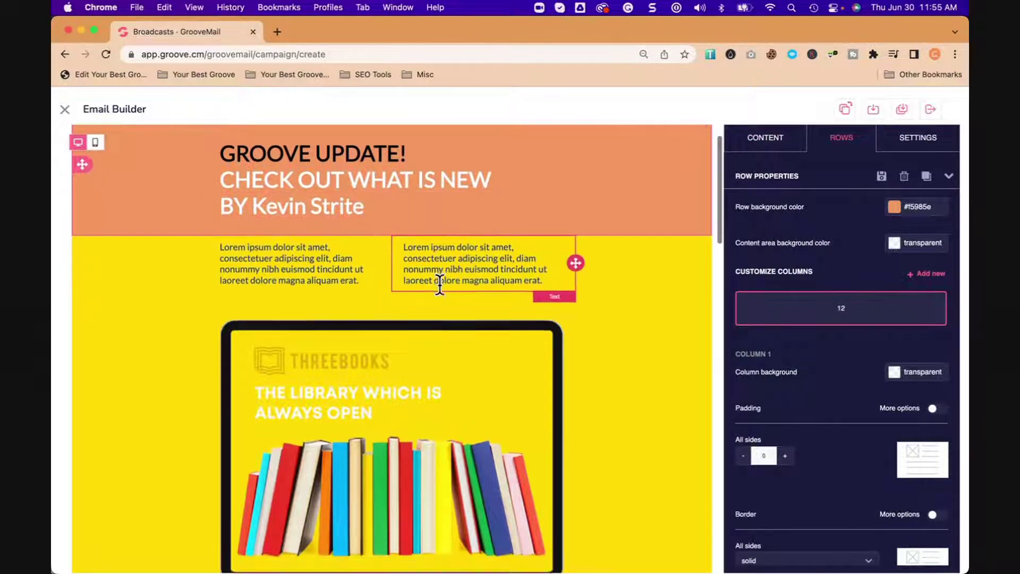
Step: Delete the two-column Lorem ipsum row, then open Change image for the iPad picture
{"action": "left_click", "coordinate": [277, 270]}
{"action": "left_click", "coordinate": [132, 263]}
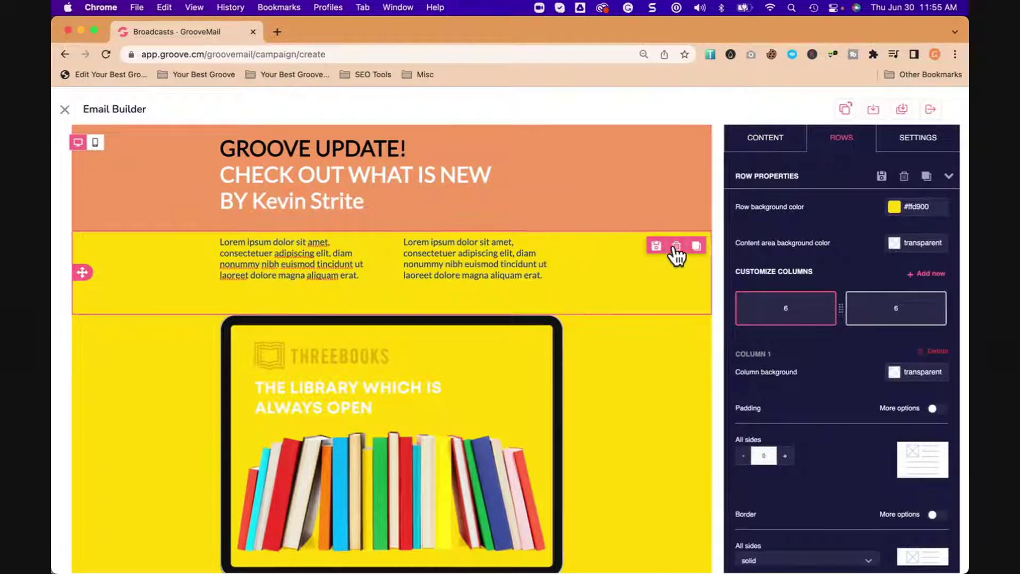
{"action": "left_click", "coordinate": [676, 246]}
{"action": "left_click", "coordinate": [559, 395]}
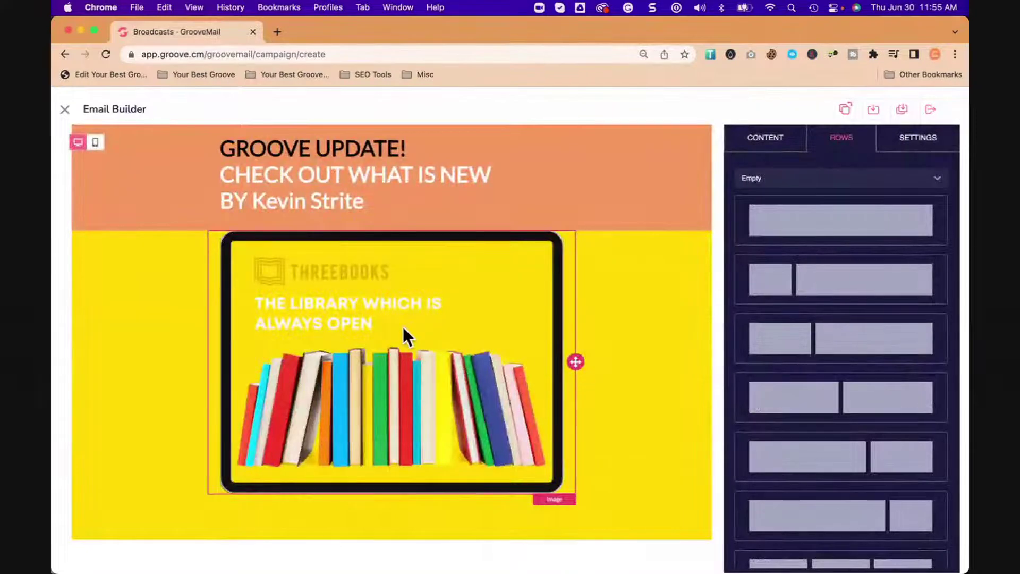
{"action": "left_click", "coordinate": [405, 327]}
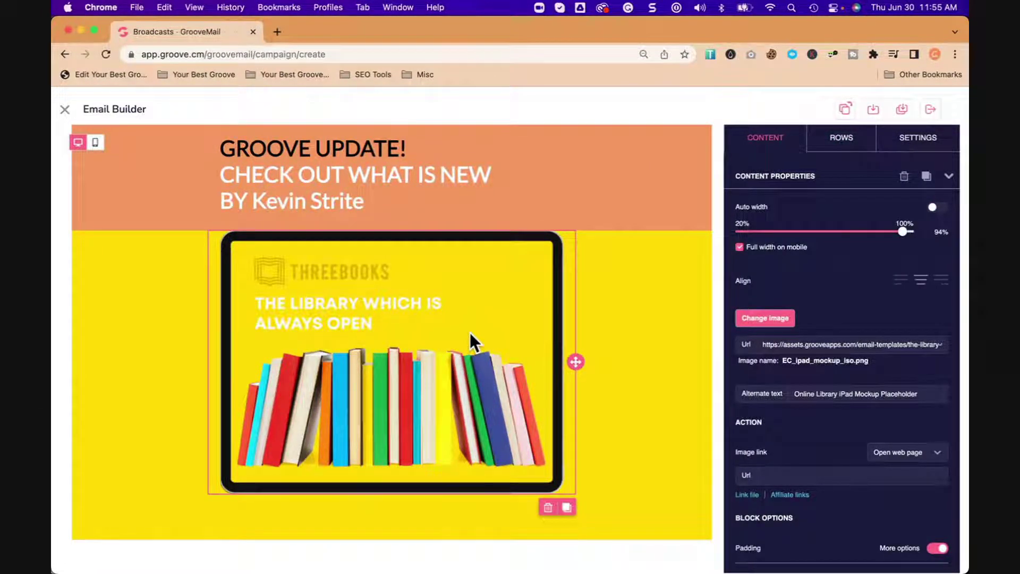
{"action": "left_click", "coordinate": [779, 321]}
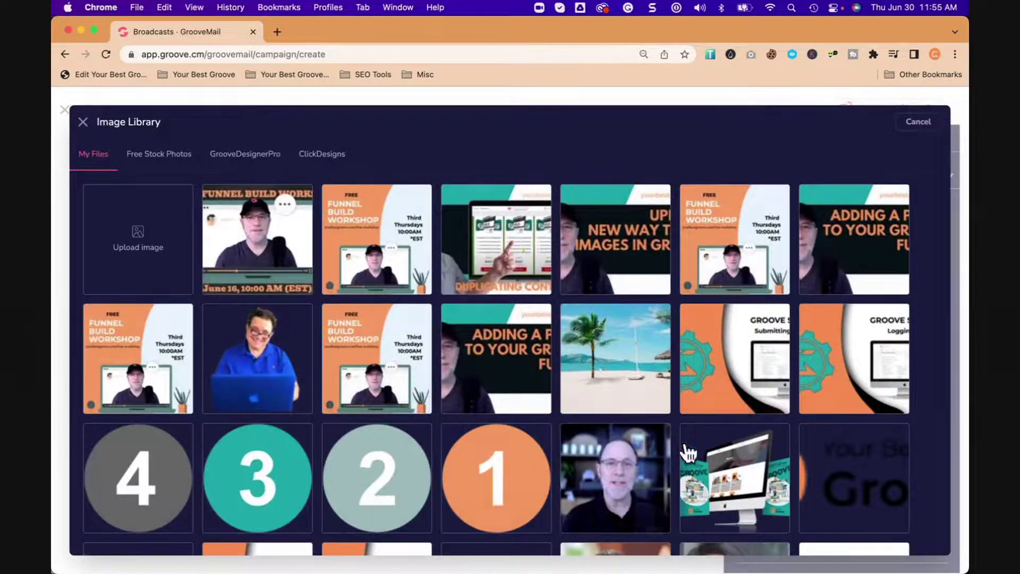
Step: Swap the iPad picture for the ClickDesigns 'NEW MAIL BUILDER' graphic and select the yellow row's background colour
{"action": "left_click", "coordinate": [321, 157]}
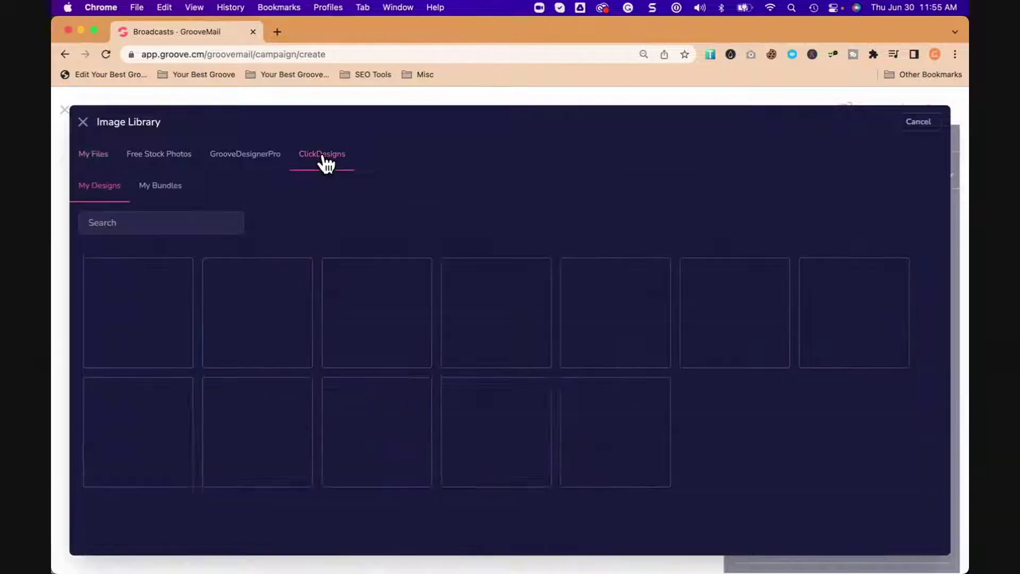
{"action": "left_click", "coordinate": [145, 313]}
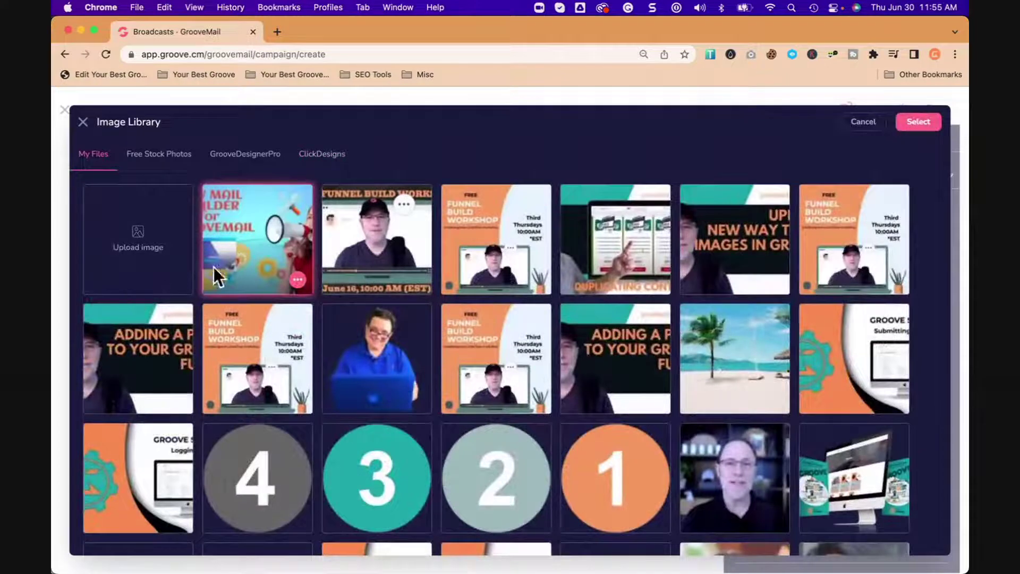
{"action": "left_click", "coordinate": [922, 123]}
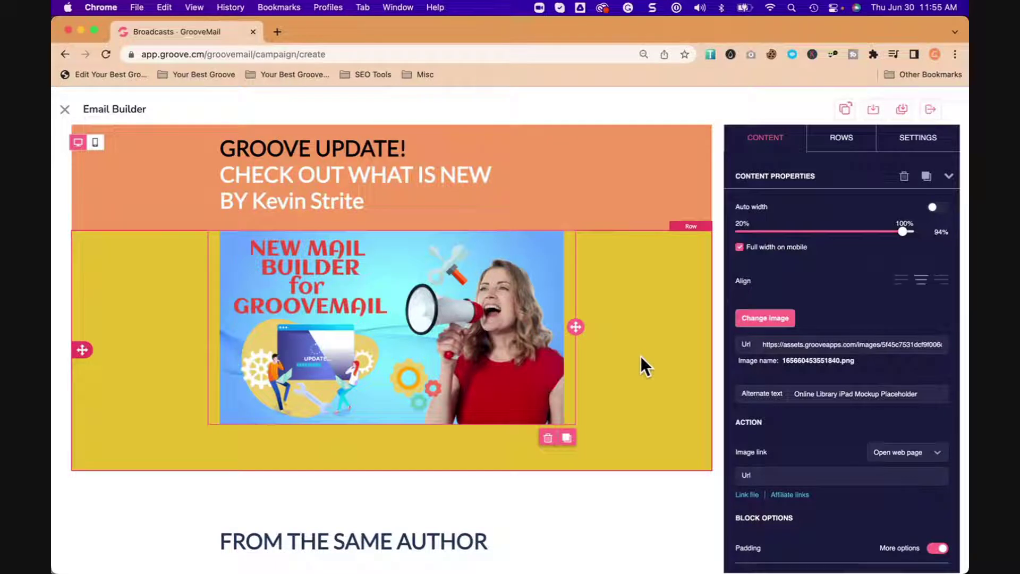
{"action": "left_click", "coordinate": [641, 356]}
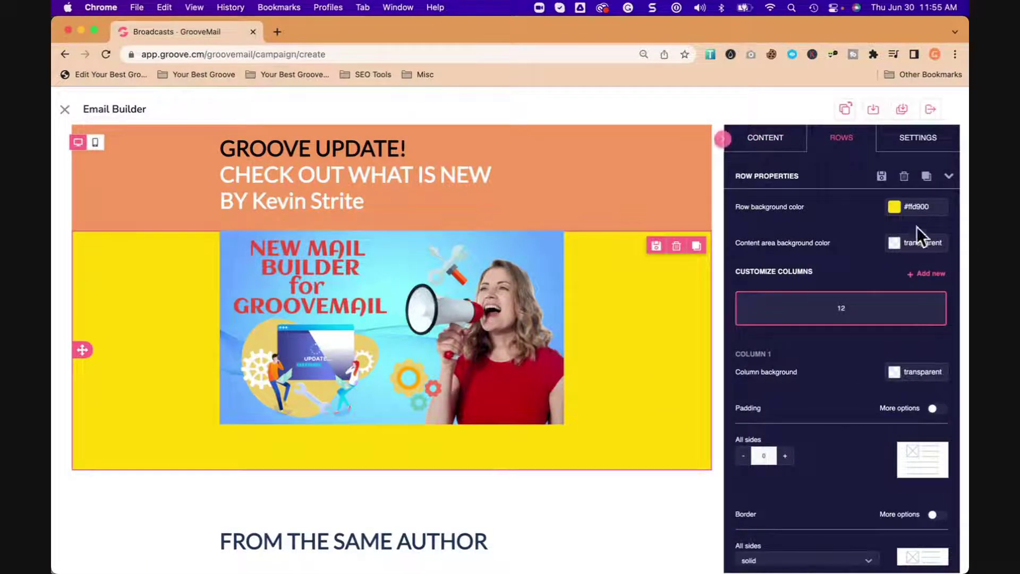
{"action": "left_click", "coordinate": [895, 210]}
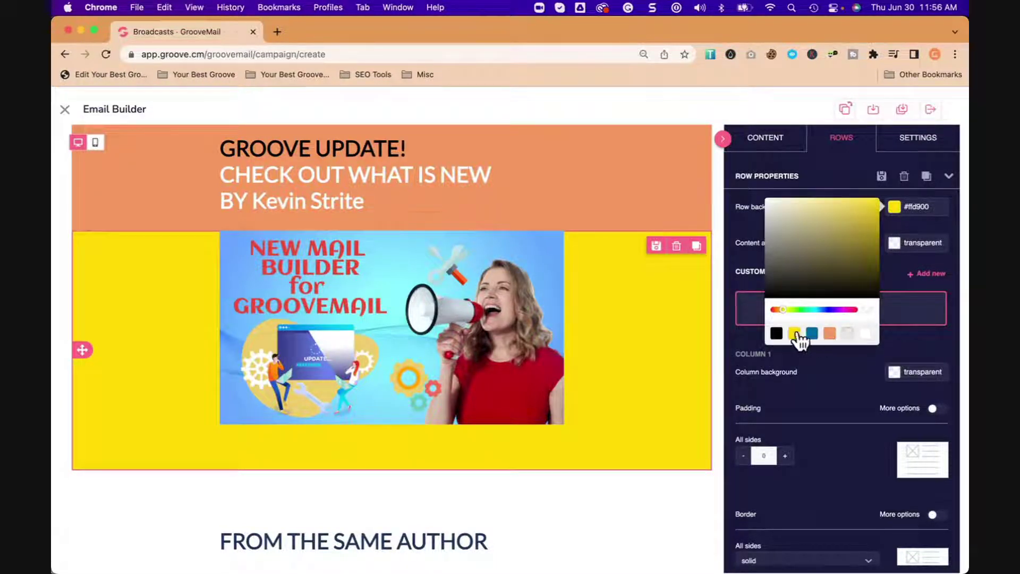
Step: Give the image row a black #000000 background and 50 top padding
{"action": "left_click", "coordinate": [777, 334]}
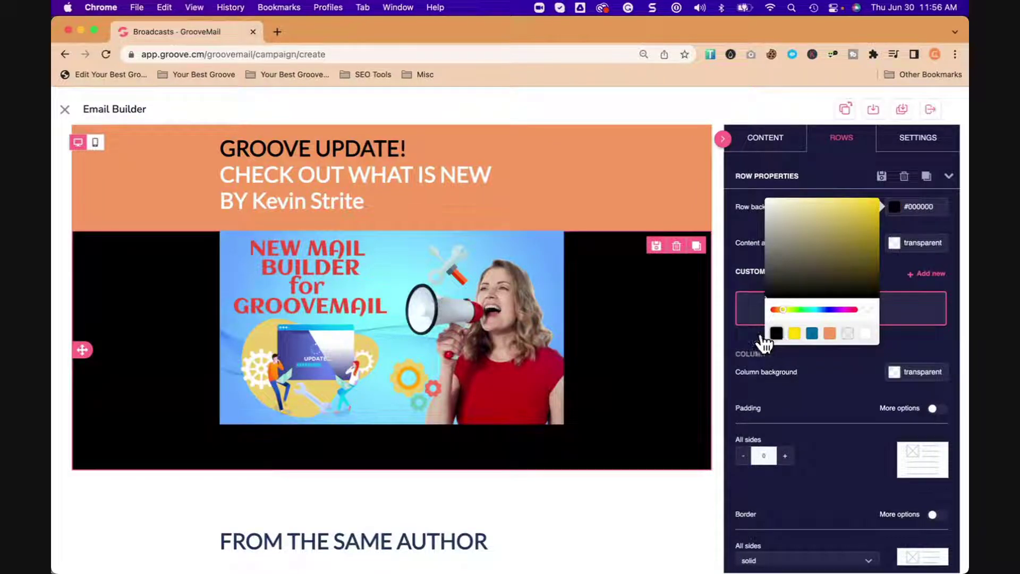
{"action": "left_click", "coordinate": [601, 334]}
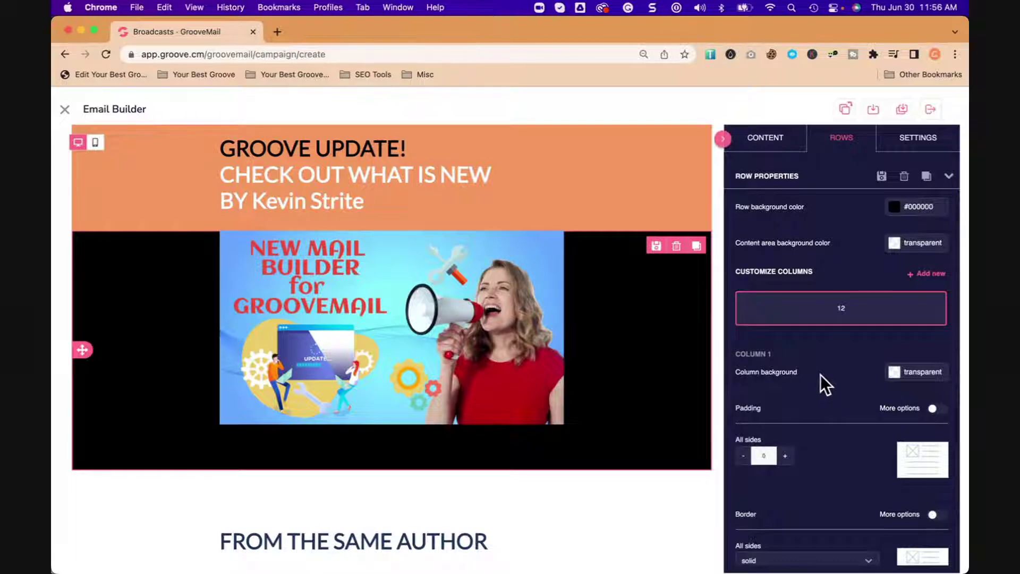
{"action": "scroll", "coordinate": [821, 375], "scroll_direction": "down", "scroll_amount": 2}
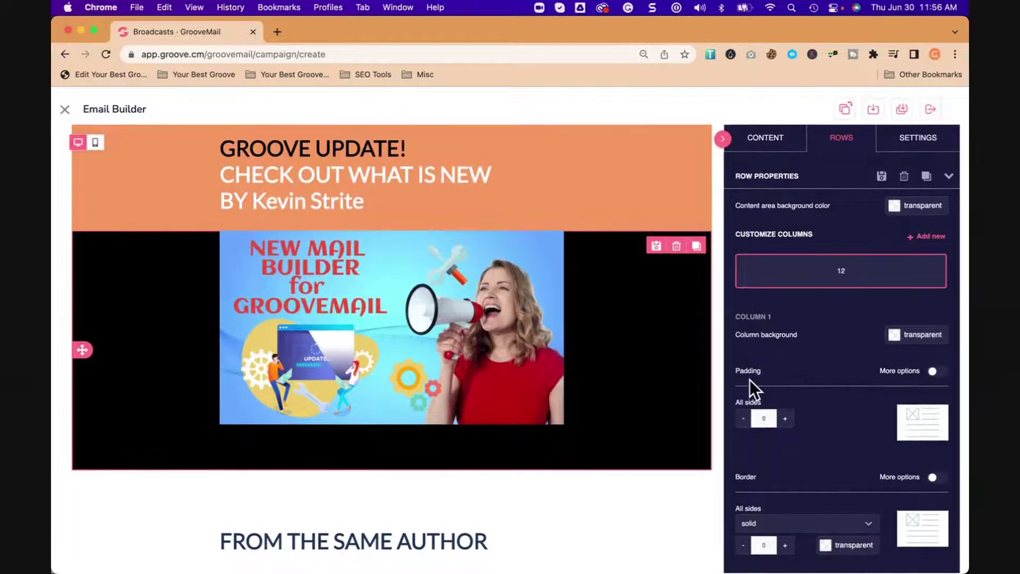
{"action": "left_click", "coordinate": [936, 374]}
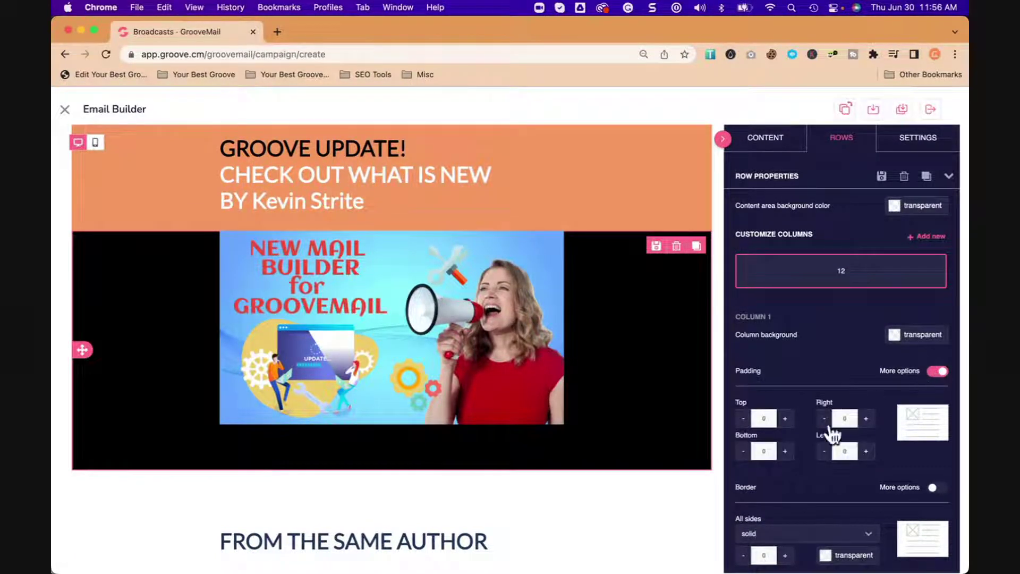
{"action": "left_click", "coordinate": [785, 419]}
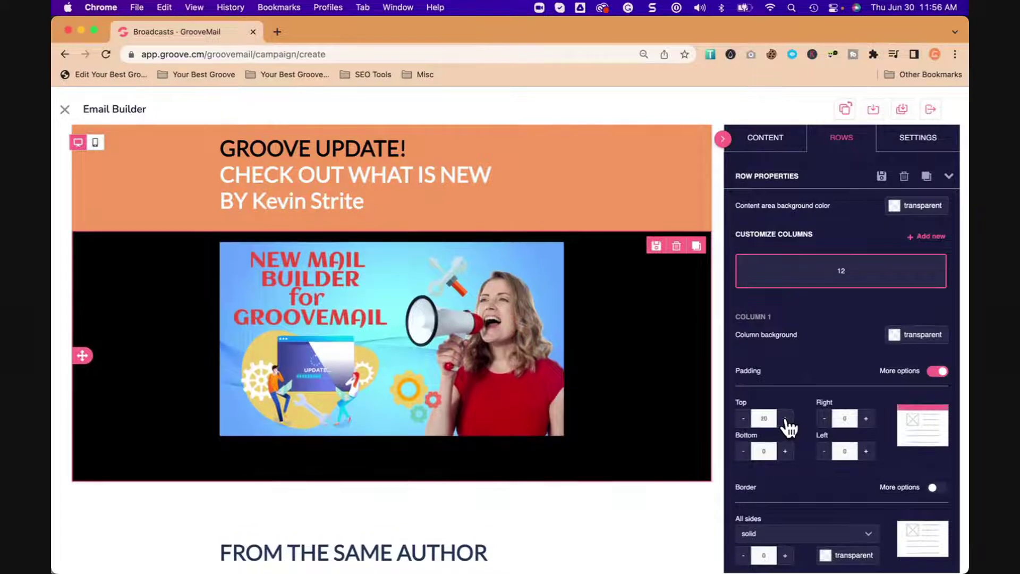
{"action": "left_click", "coordinate": [786, 420]}
{"action": "left_click", "coordinate": [786, 419]}
{"action": "left_click", "coordinate": [786, 419]}
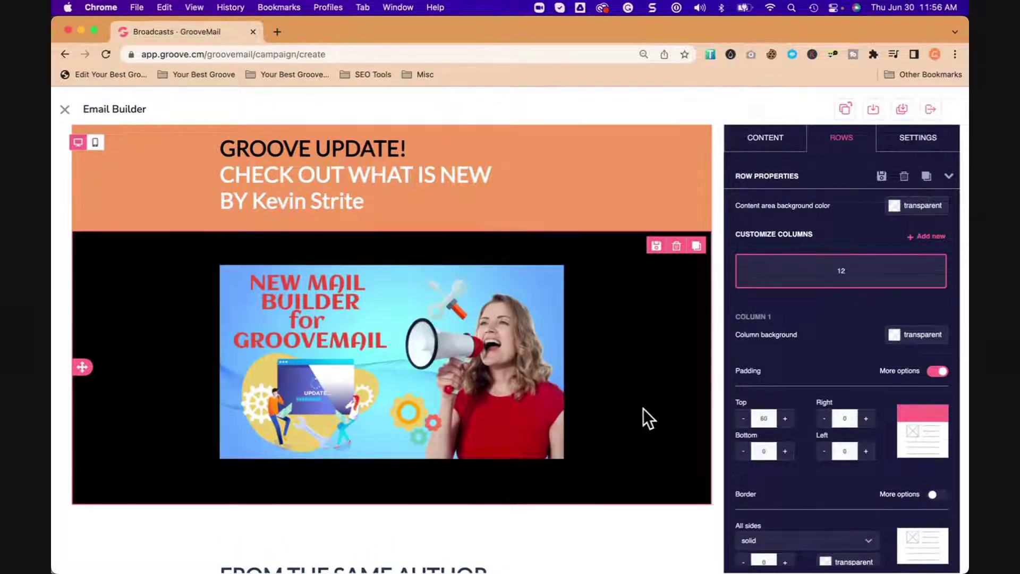
{"action": "scroll", "coordinate": [644, 409], "scroll_direction": "down", "scroll_amount": 10}
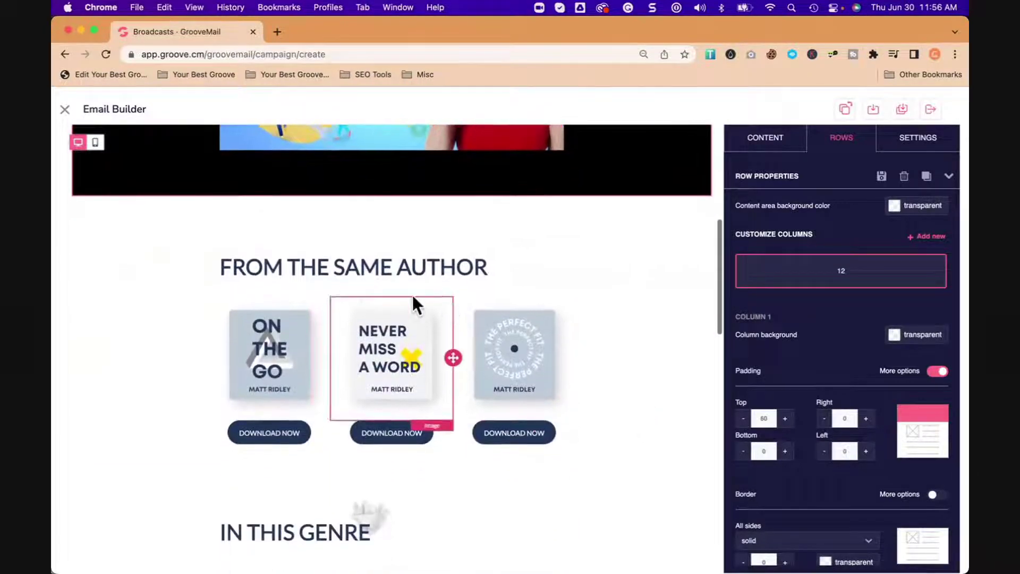
Step: Retitle the FROM THE SAME AUTHOR heading to 'It Happened Today'
{"action": "left_click", "coordinate": [401, 266]}
{"action": "double_click", "coordinate": [402, 267]}
{"action": "type", "text": "It Happened Today"}
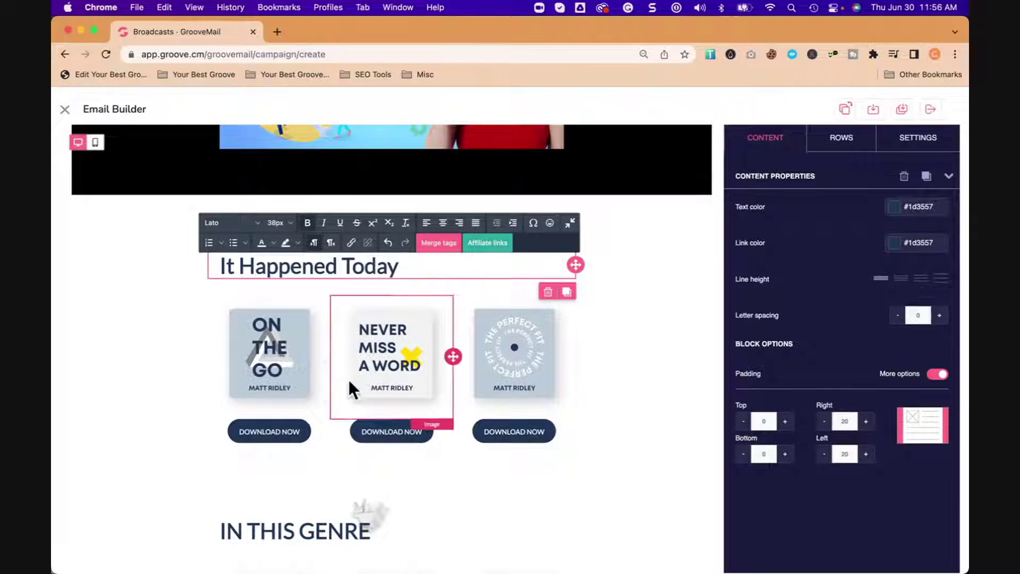
{"action": "left_click", "coordinate": [295, 372]}
{"action": "scroll", "coordinate": [294, 371], "scroll_direction": "down", "scroll_amount": 1}
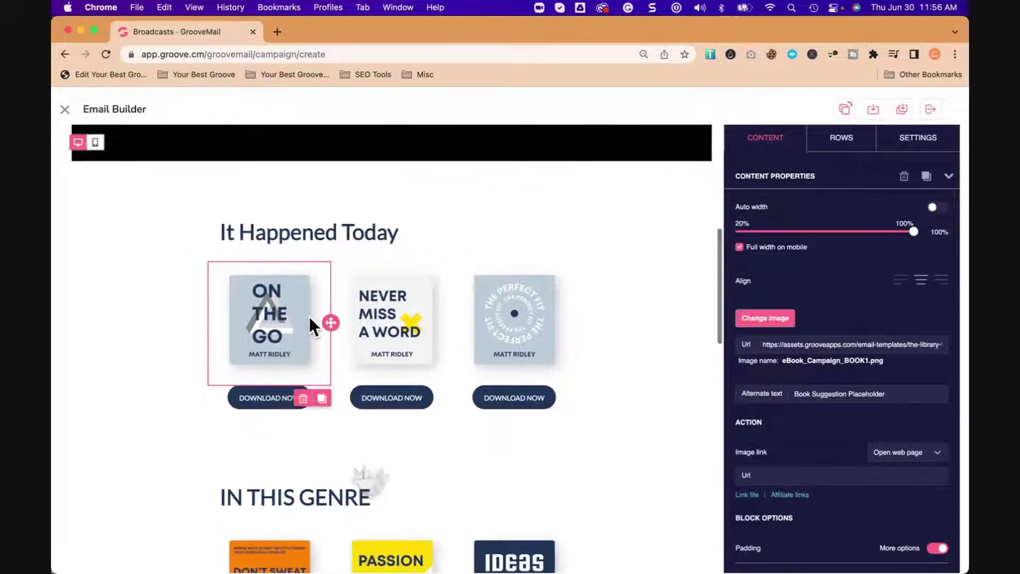
{"action": "left_click", "coordinate": [537, 346]}
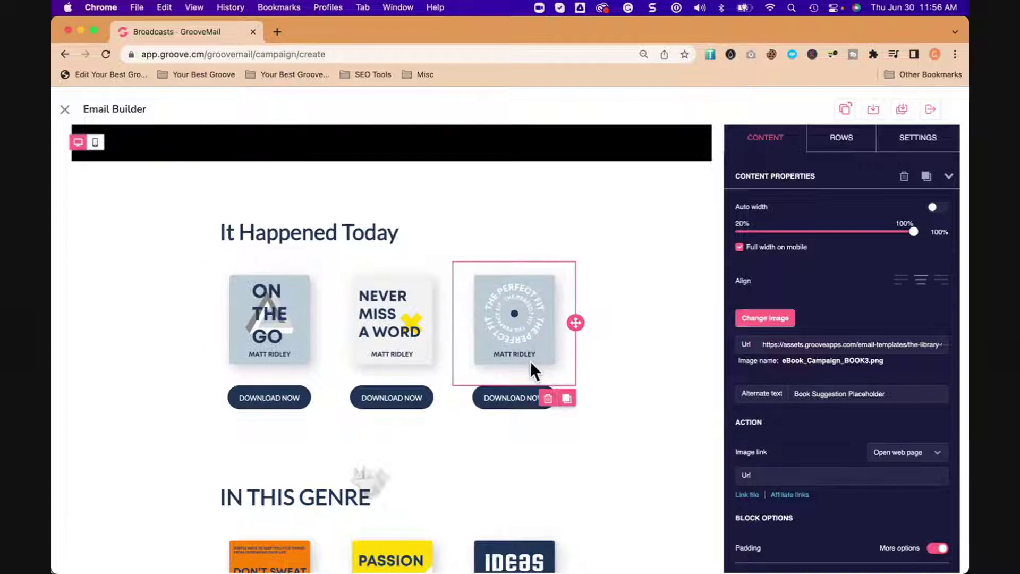
Step: Resize the book row's columns to 2, 6 and 4
{"action": "left_click", "coordinate": [598, 357]}
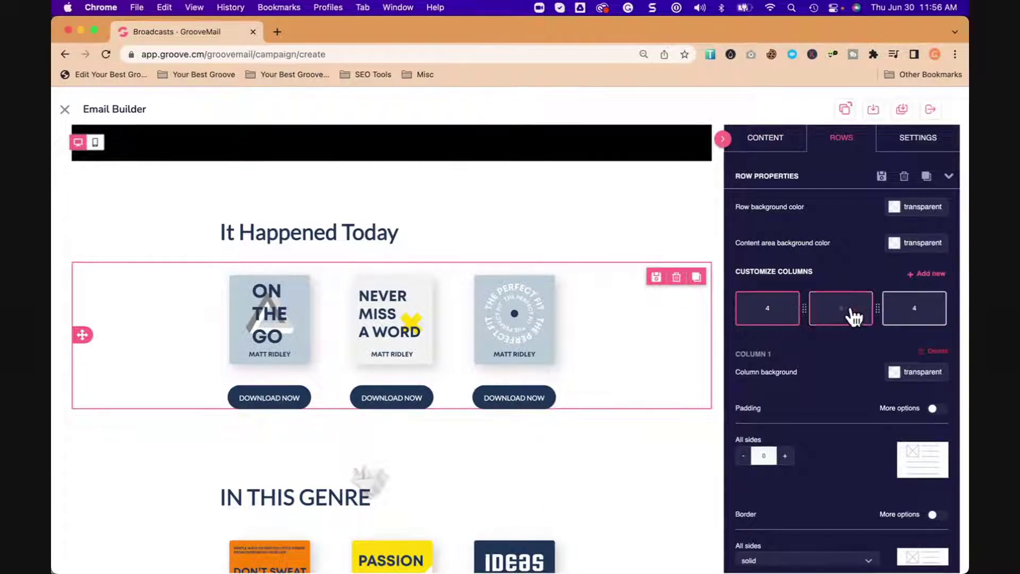
{"action": "left_click_drag", "start_coordinate": [803, 308], "coordinate": [763, 298]}
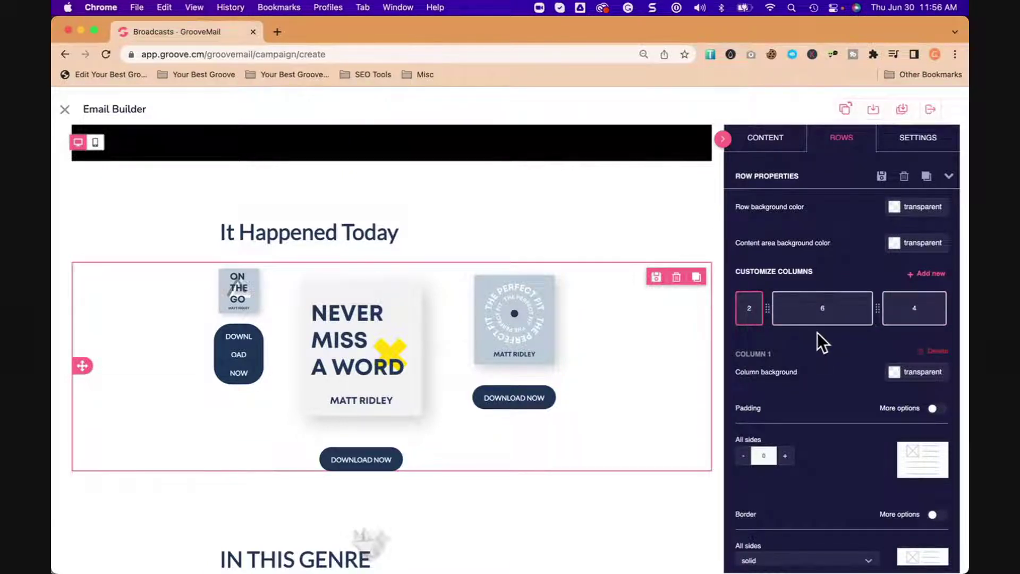
{"action": "left_click", "coordinate": [519, 398]}
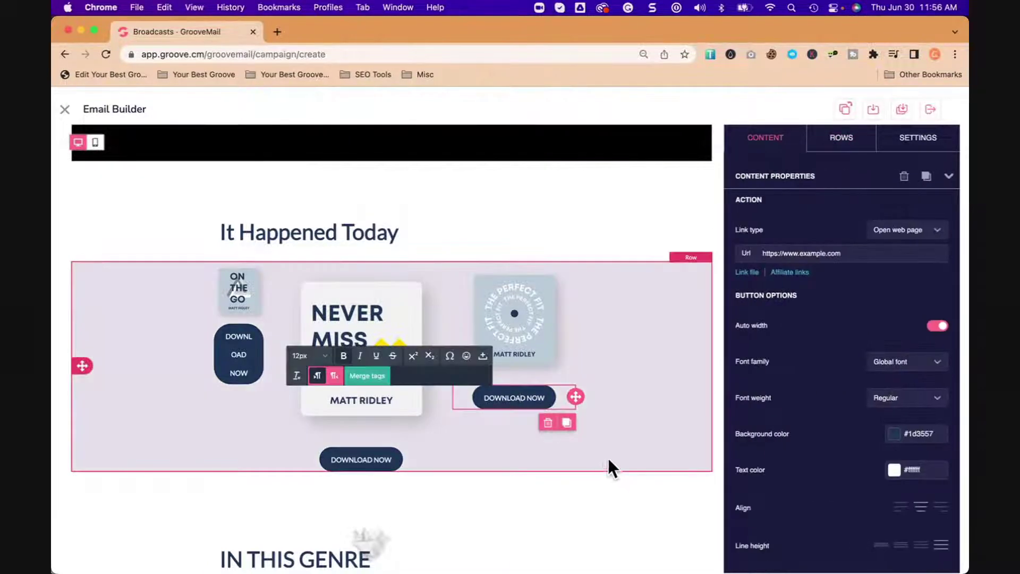
{"action": "left_click", "coordinate": [629, 415]}
{"action": "left_click", "coordinate": [561, 398]}
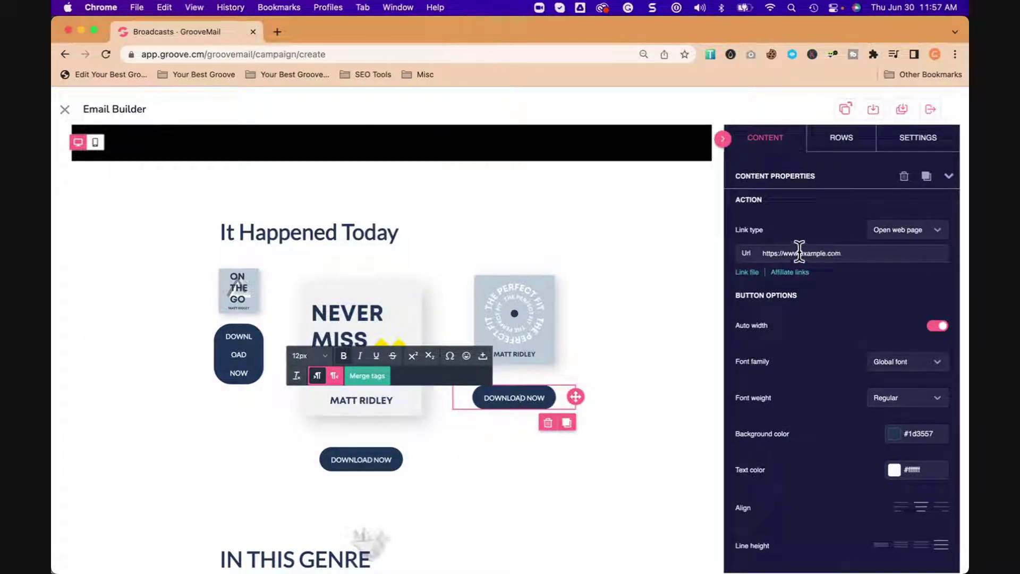
{"action": "triple_click", "coordinate": [865, 255]}
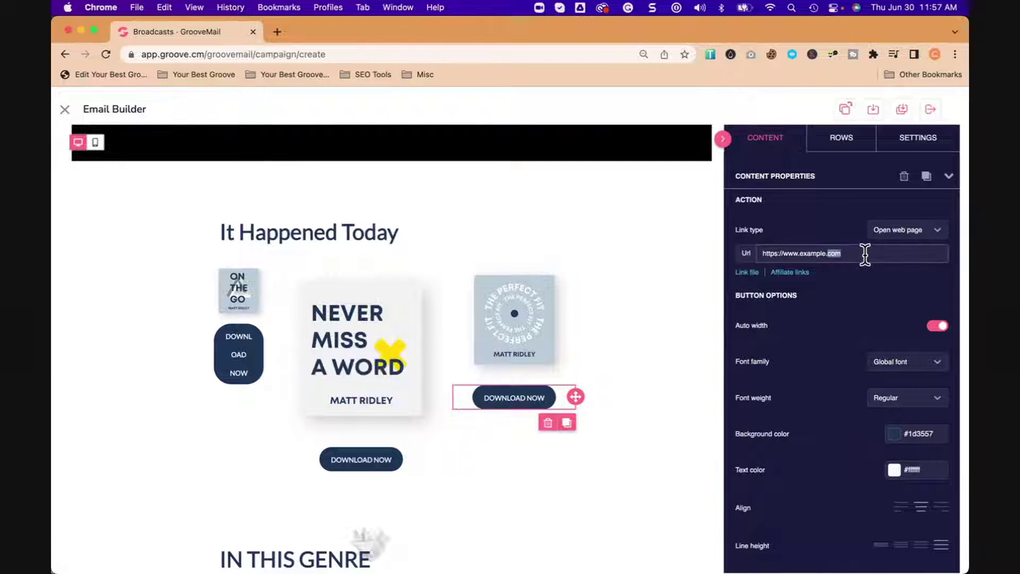
{"action": "type", "text": "h"}
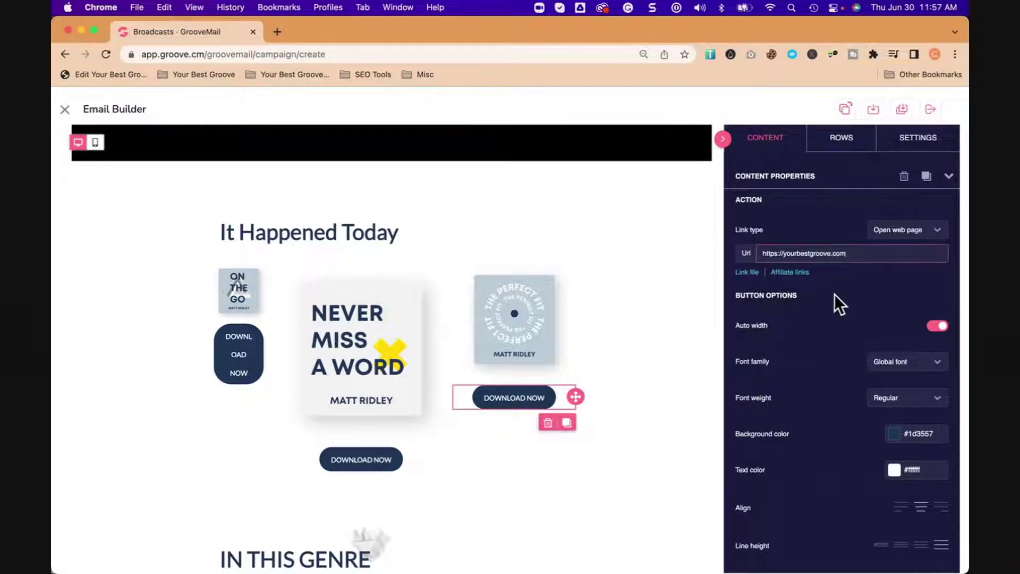
{"action": "left_click", "coordinate": [790, 272]}
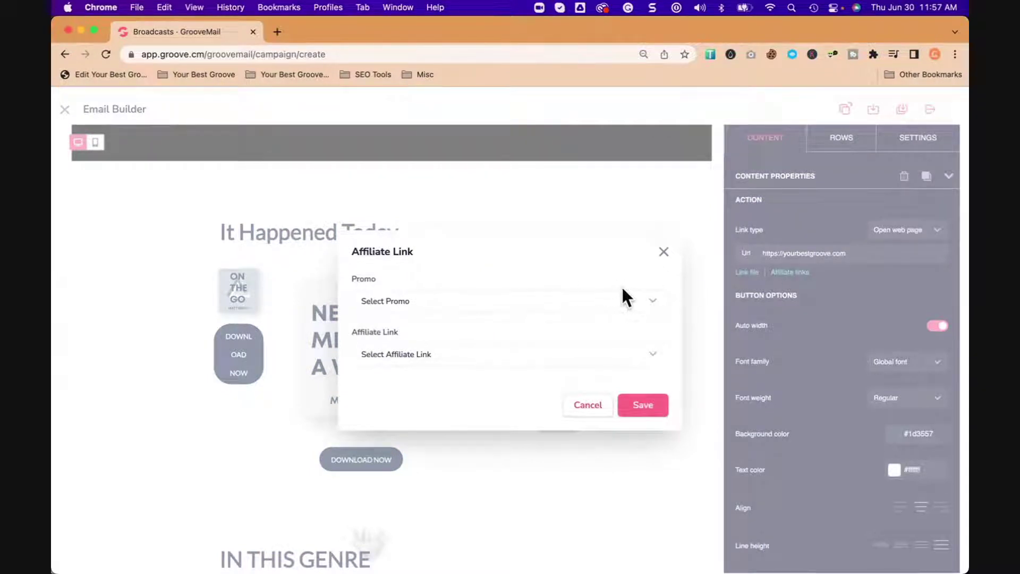
Step: Apply the Promo ClickDesigns 'Product Index Page' affiliate link to the button and save
{"action": "left_click", "coordinate": [664, 252]}
{"action": "left_click", "coordinate": [796, 273]}
{"action": "left_click", "coordinate": [649, 299]}
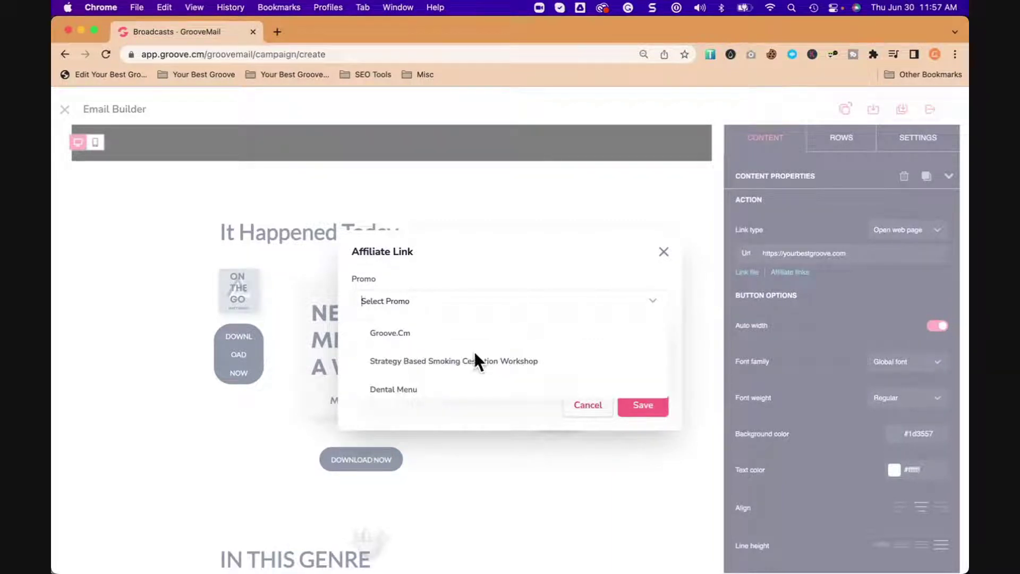
{"action": "scroll", "coordinate": [474, 349], "scroll_direction": "down", "scroll_amount": 3}
{"action": "scroll", "coordinate": [490, 349], "scroll_direction": "down", "scroll_amount": 3}
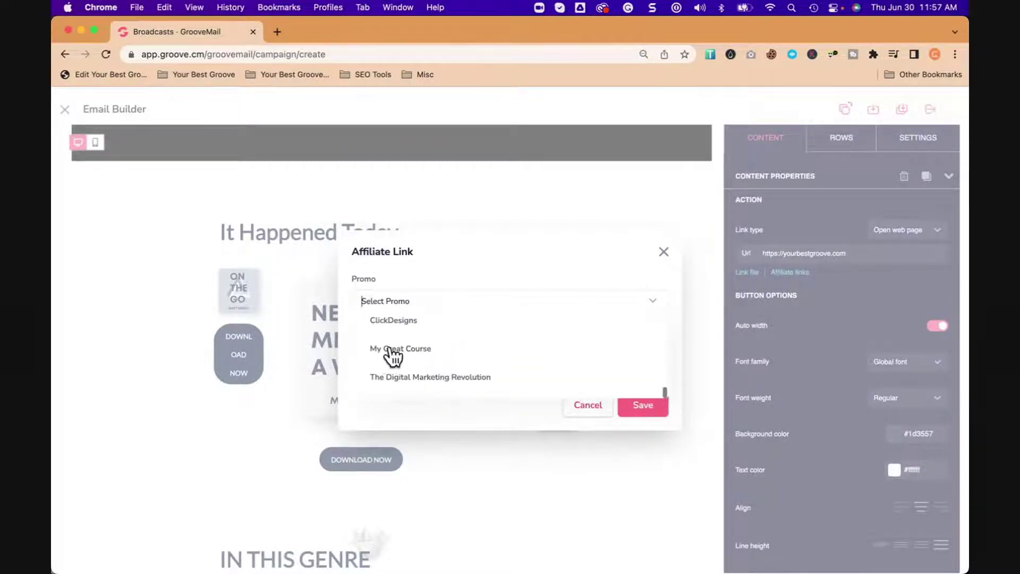
{"action": "left_click", "coordinate": [395, 322]}
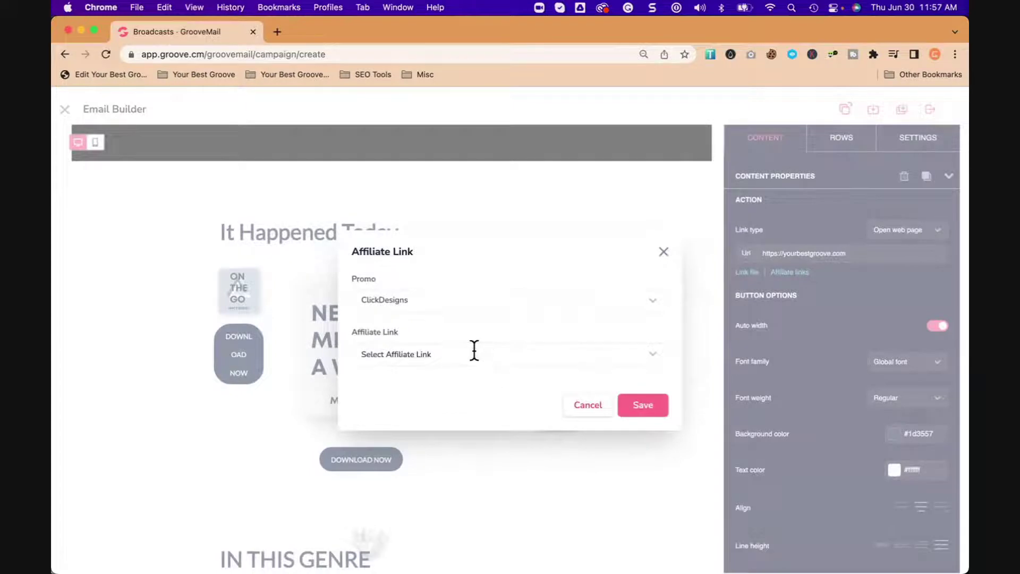
{"action": "left_click", "coordinate": [475, 351]}
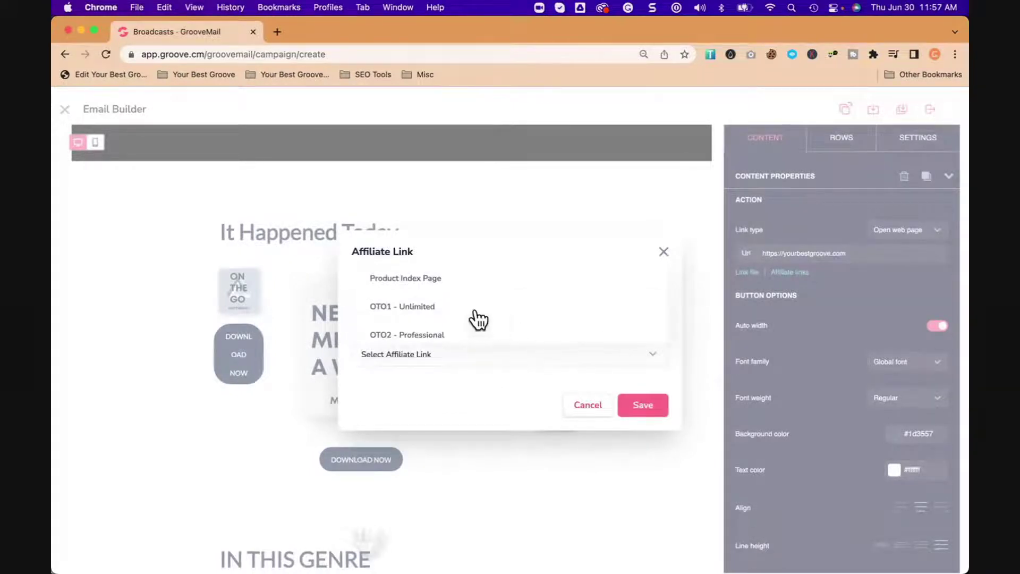
{"action": "left_click", "coordinate": [419, 281]}
{"action": "left_click", "coordinate": [642, 406]}
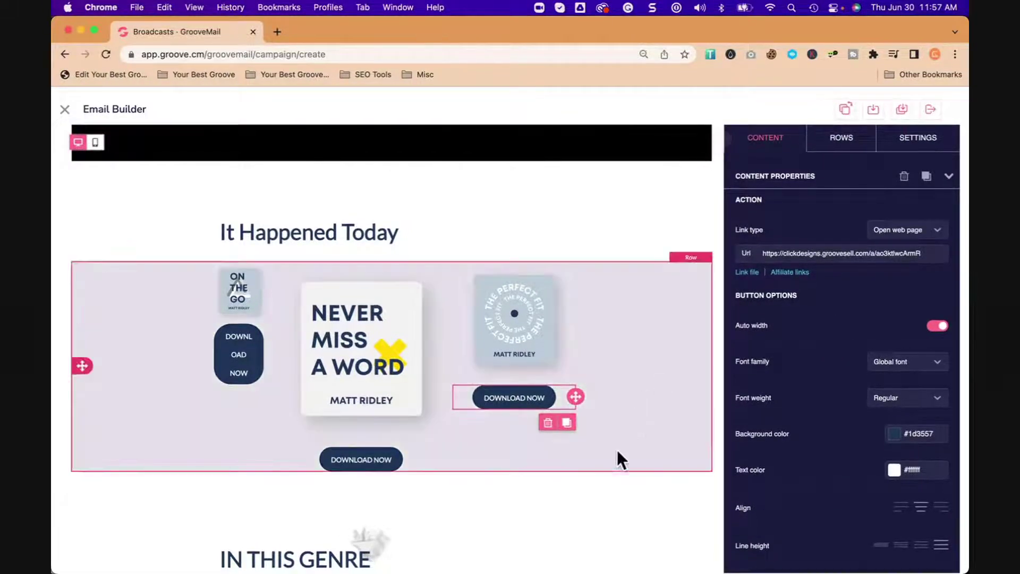
Step: Change the FROM THE SAME AUTHOR heading to 'LOOK WHAT'S NEW' and check the right button's link
{"action": "left_click", "coordinate": [641, 410]}
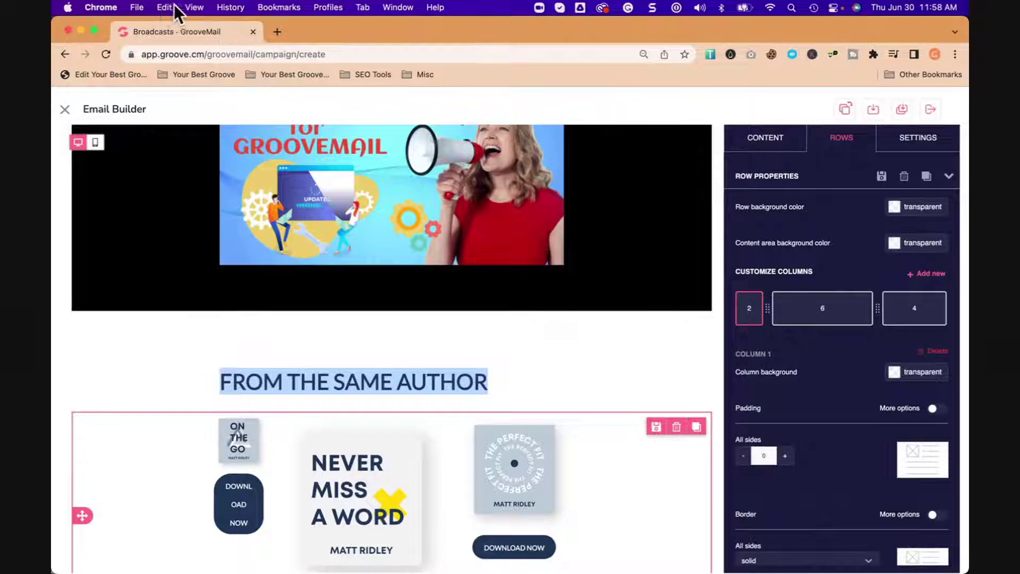
{"action": "left_click", "coordinate": [430, 380]}
{"action": "type", "text": "LOOK W"}
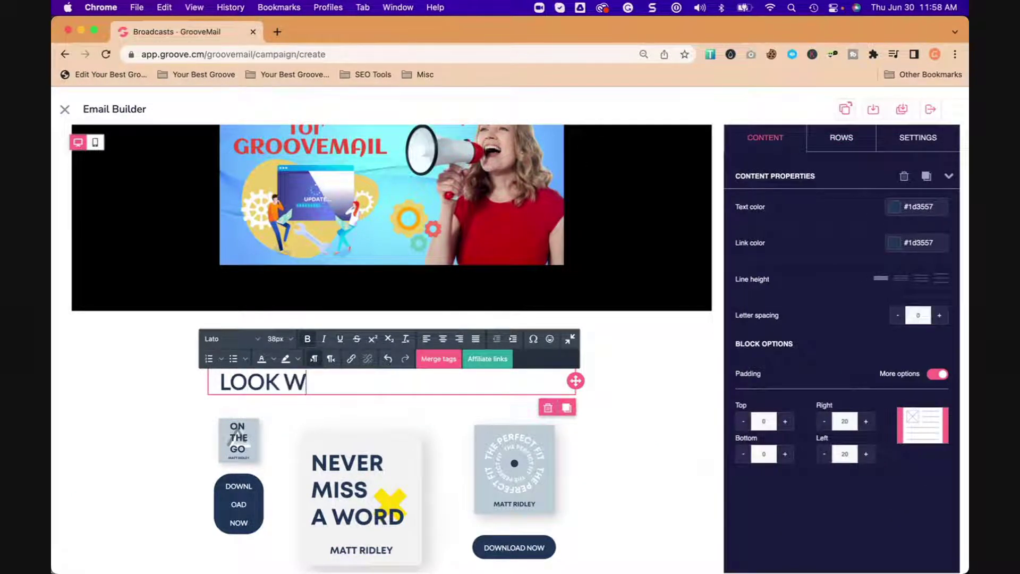
{"action": "type", "text": "HAT'S NEW"}
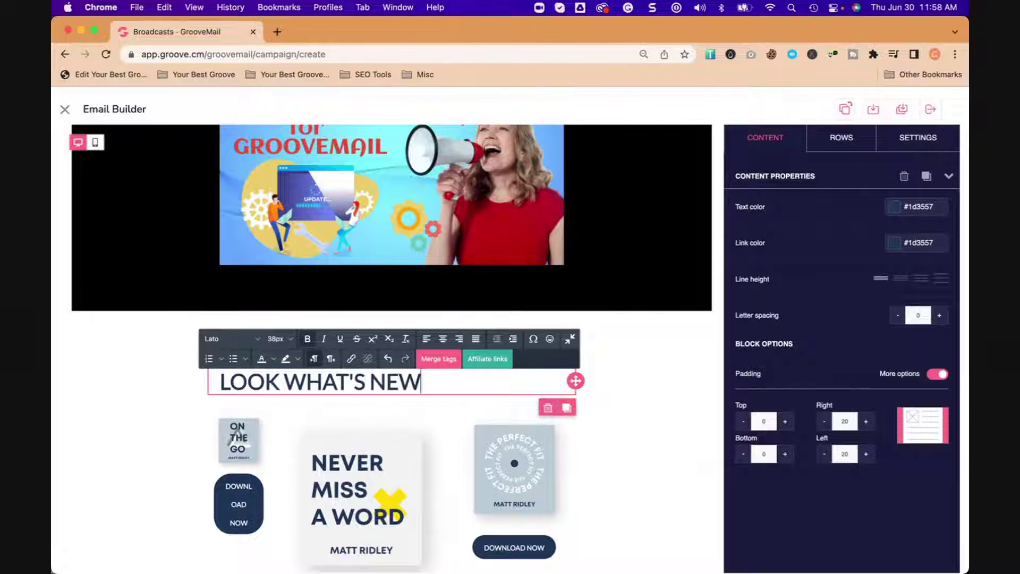
{"action": "left_click", "coordinate": [445, 475]}
{"action": "scroll", "coordinate": [474, 470], "scroll_direction": "down", "scroll_amount": 3}
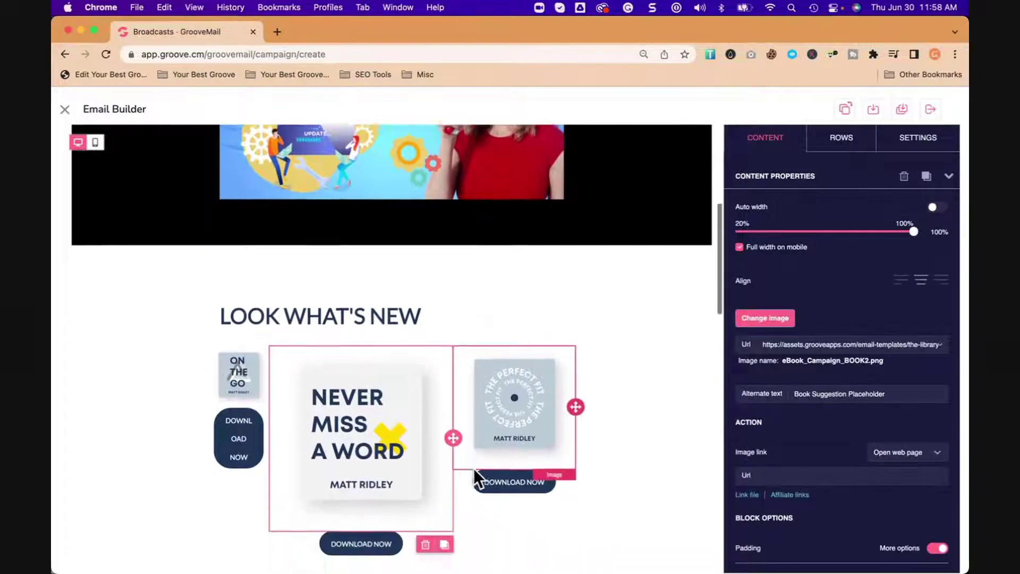
{"action": "left_click", "coordinate": [590, 400]}
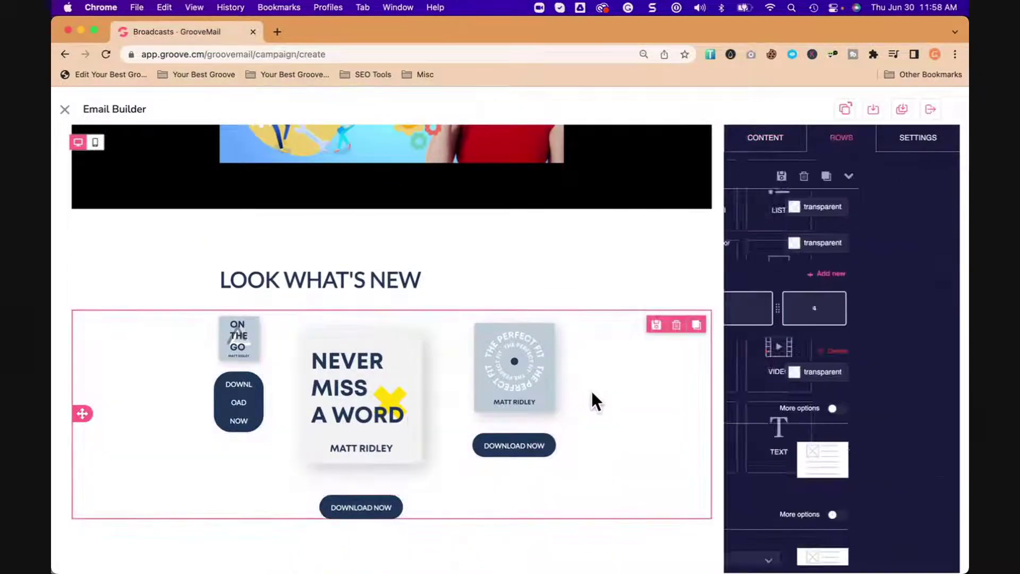
{"action": "left_click", "coordinate": [558, 449]}
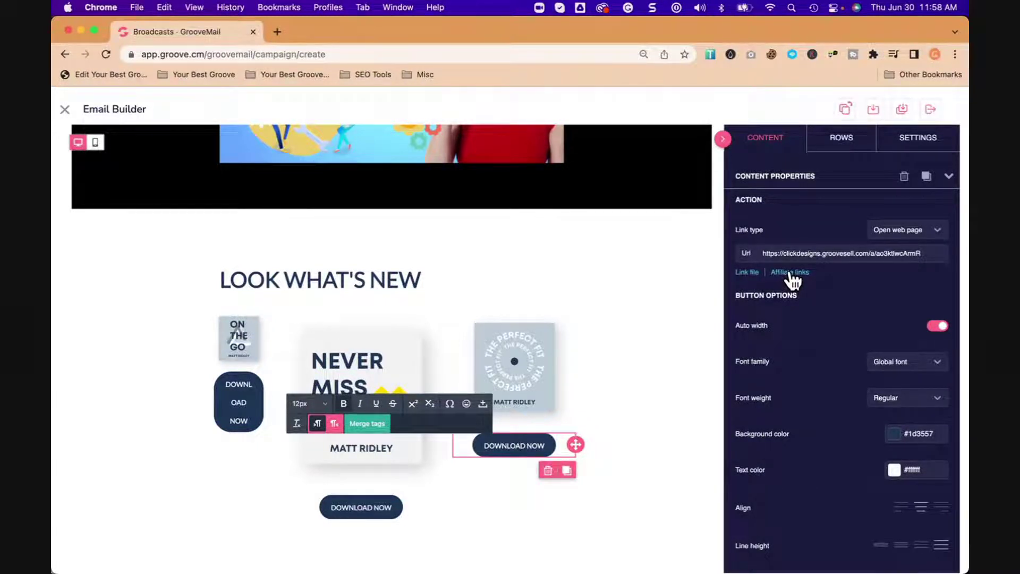
Step: Assign the Groove.Cm promo's Groove Youtube Shorts affiliate link to the right DOWNLOAD NOW button
{"action": "left_click", "coordinate": [790, 272]}
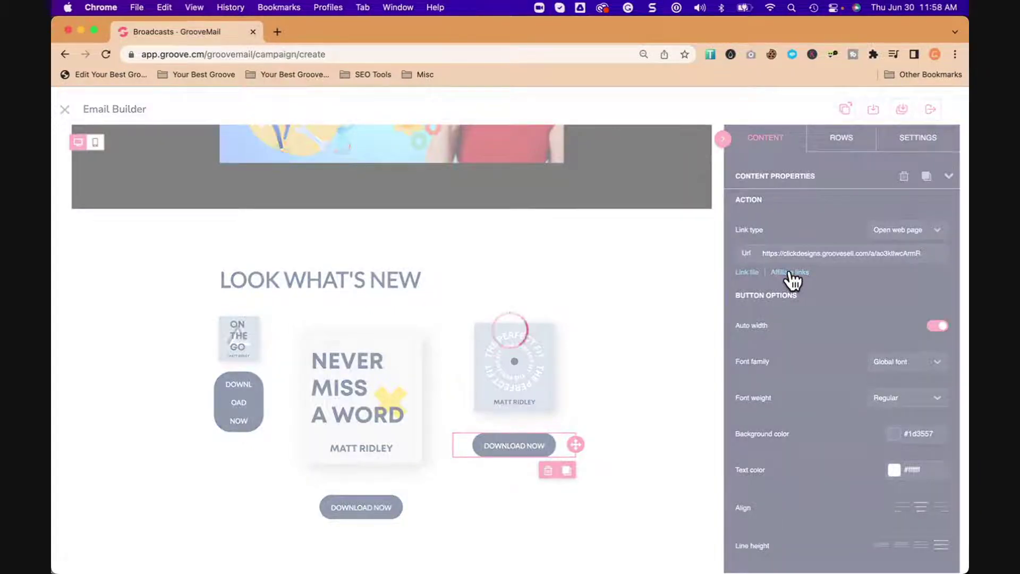
{"action": "left_click", "coordinate": [521, 304]}
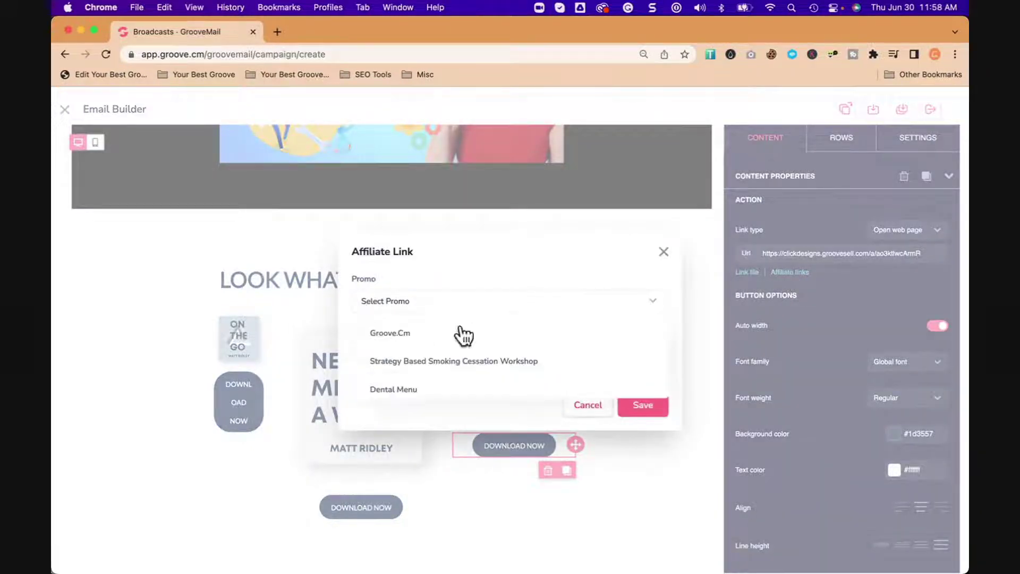
{"action": "left_click", "coordinate": [379, 335]}
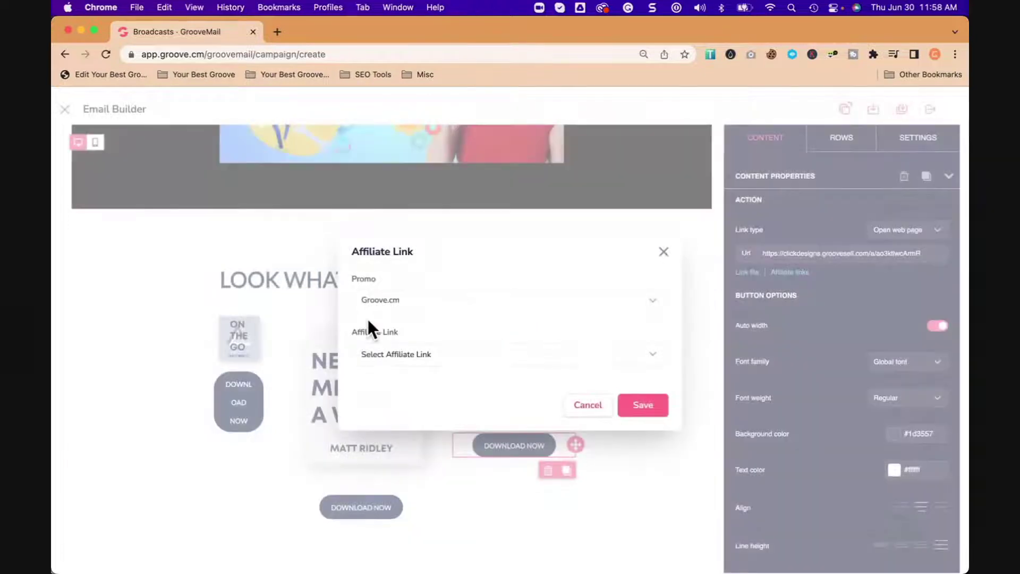
{"action": "left_click", "coordinate": [449, 355]}
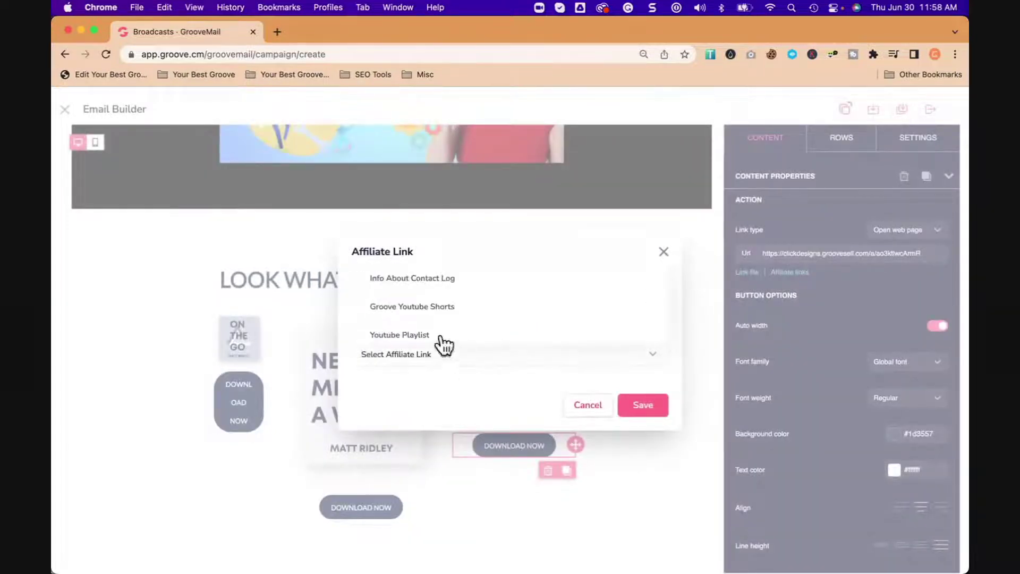
{"action": "left_click", "coordinate": [428, 308]}
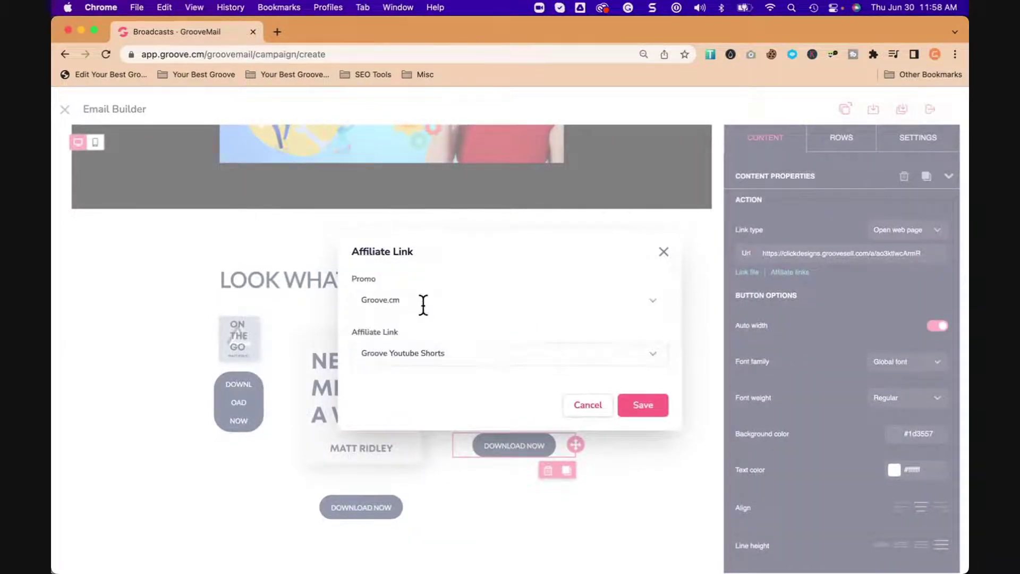
{"action": "left_click", "coordinate": [646, 410]}
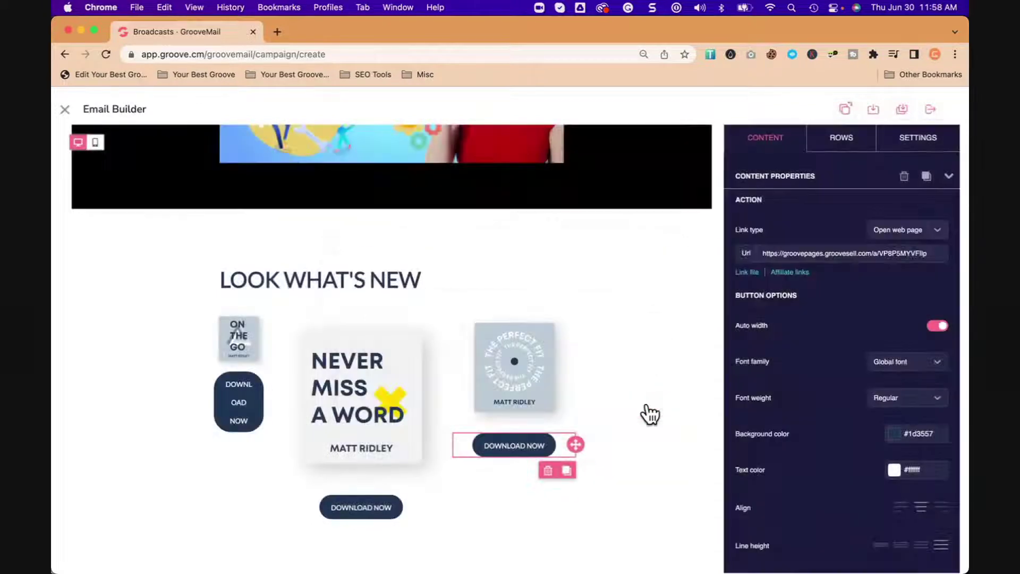
{"action": "left_click", "coordinate": [541, 398]}
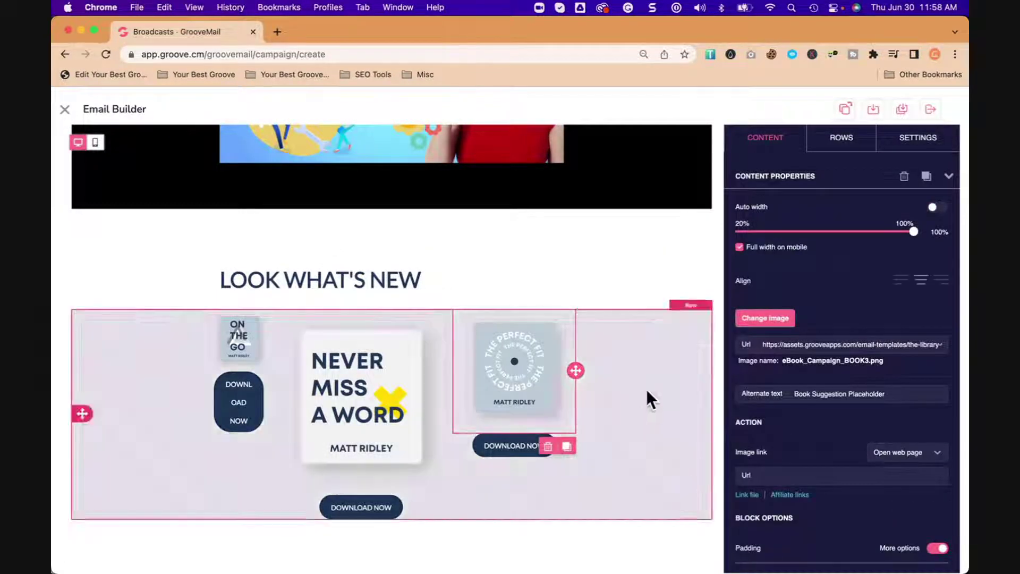
Step: Swap the Perfect Fit book cover for the ClickDesigns laptop-with-flags image added to My Files
{"action": "left_click", "coordinate": [777, 320]}
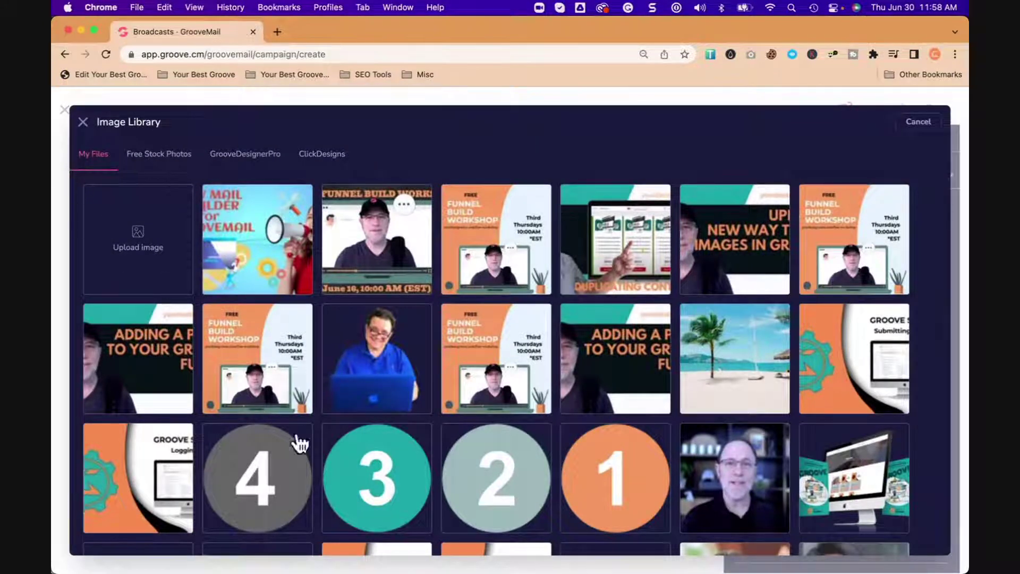
{"action": "left_click", "coordinate": [335, 156]}
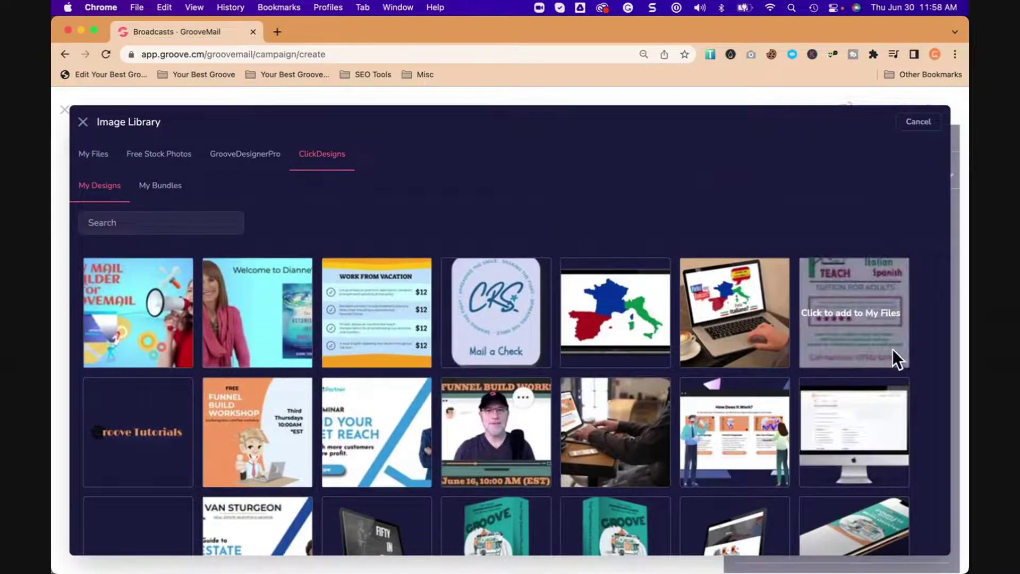
{"action": "left_click", "coordinate": [740, 330]}
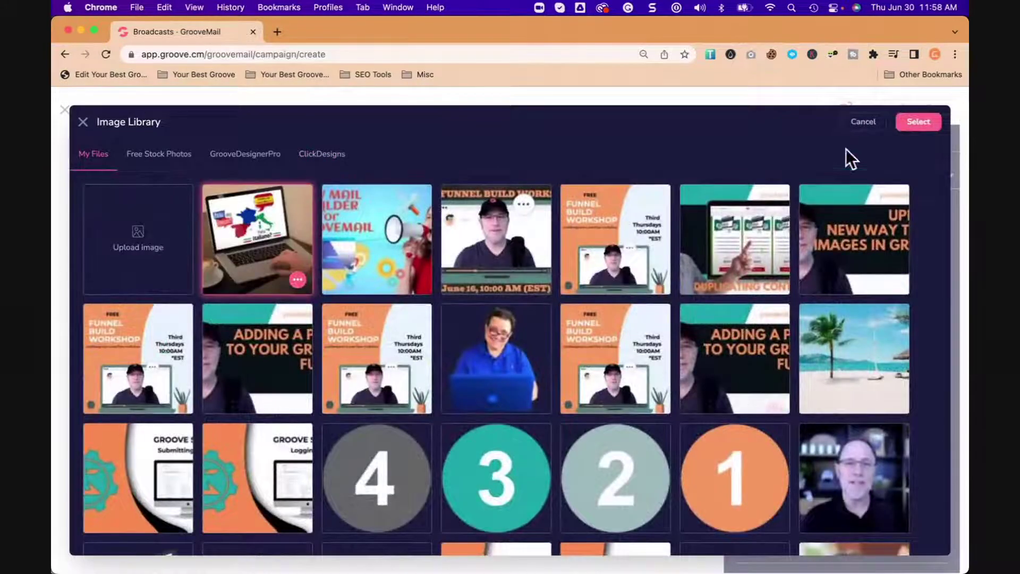
{"action": "left_click", "coordinate": [918, 124]}
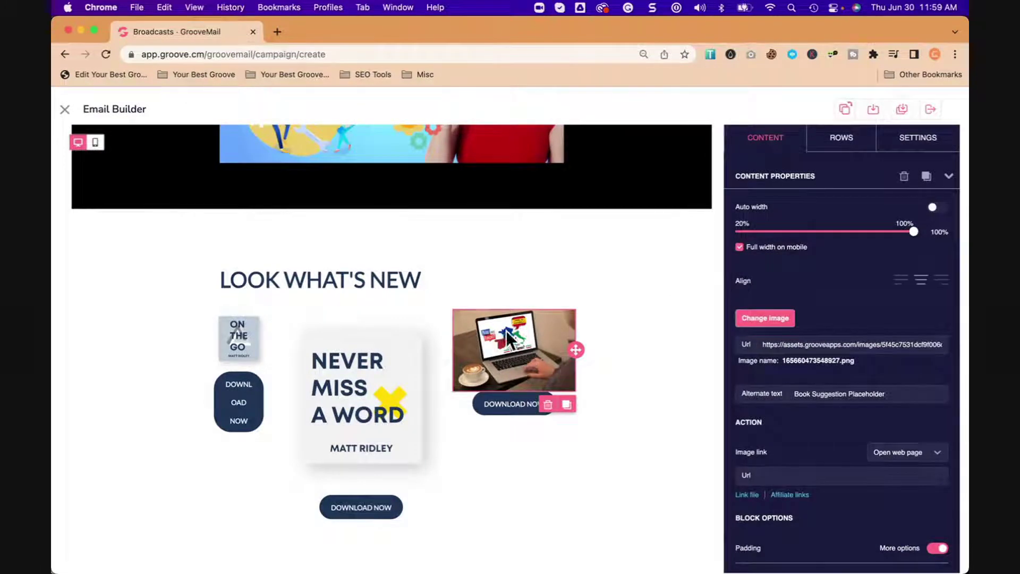
{"action": "left_click", "coordinate": [487, 408]}
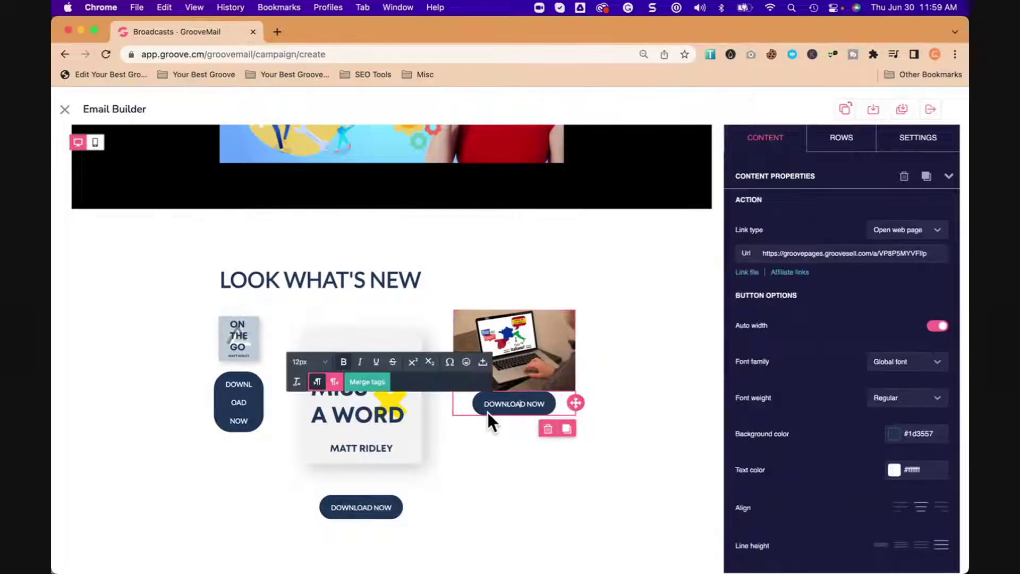
{"action": "scroll", "coordinate": [794, 415], "scroll_direction": "down", "scroll_amount": 10}
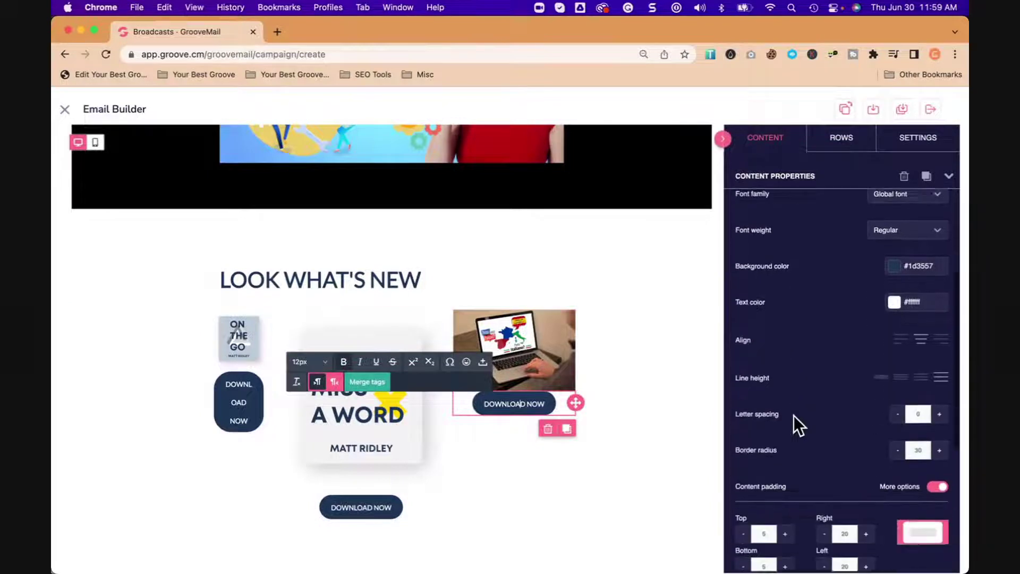
{"action": "scroll", "coordinate": [794, 416], "scroll_direction": "down", "scroll_amount": 2}
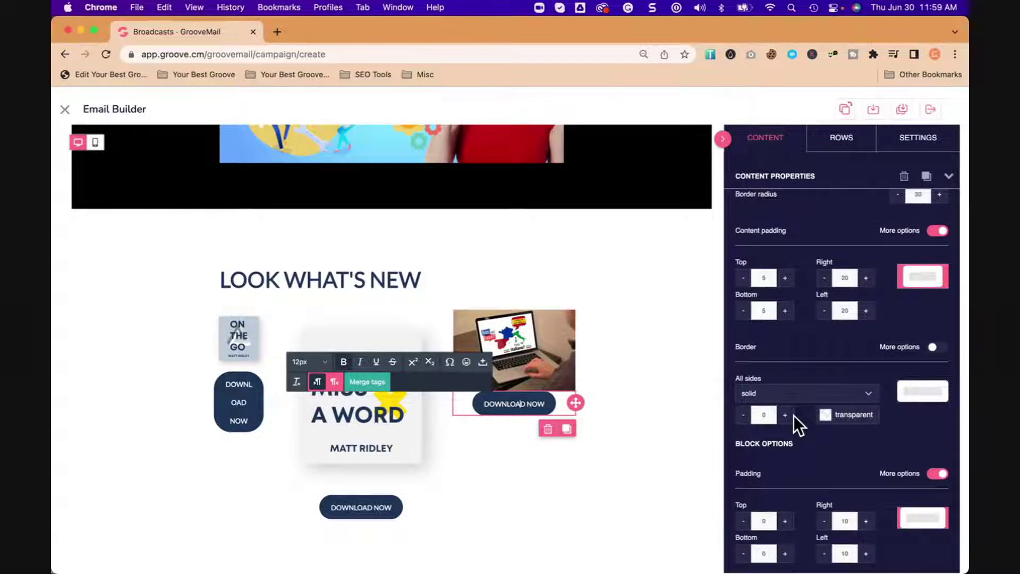
{"action": "scroll", "coordinate": [793, 415], "scroll_direction": "up", "scroll_amount": 12}
{"action": "left_click", "coordinate": [532, 493]}
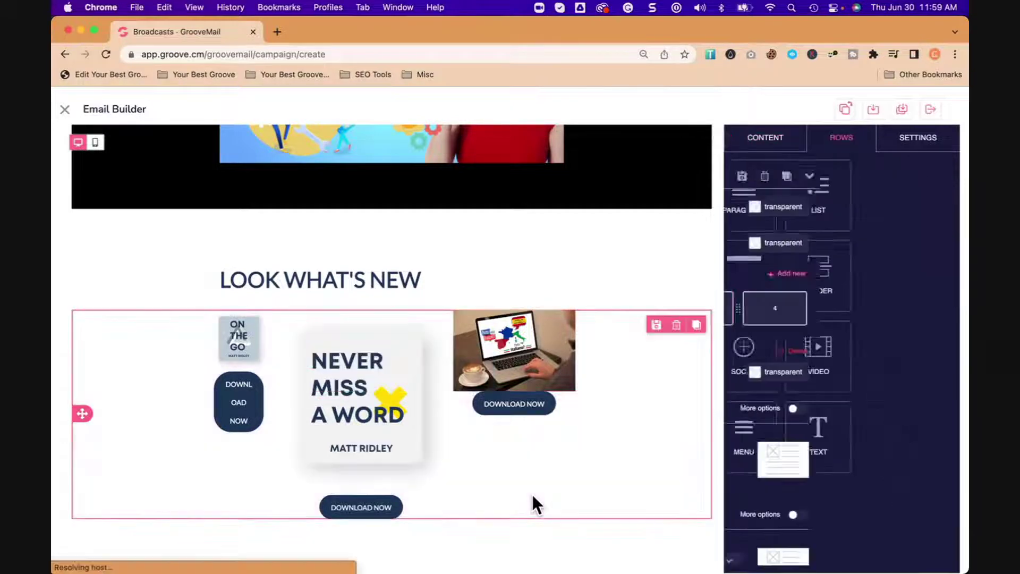
{"action": "left_click", "coordinate": [550, 411]}
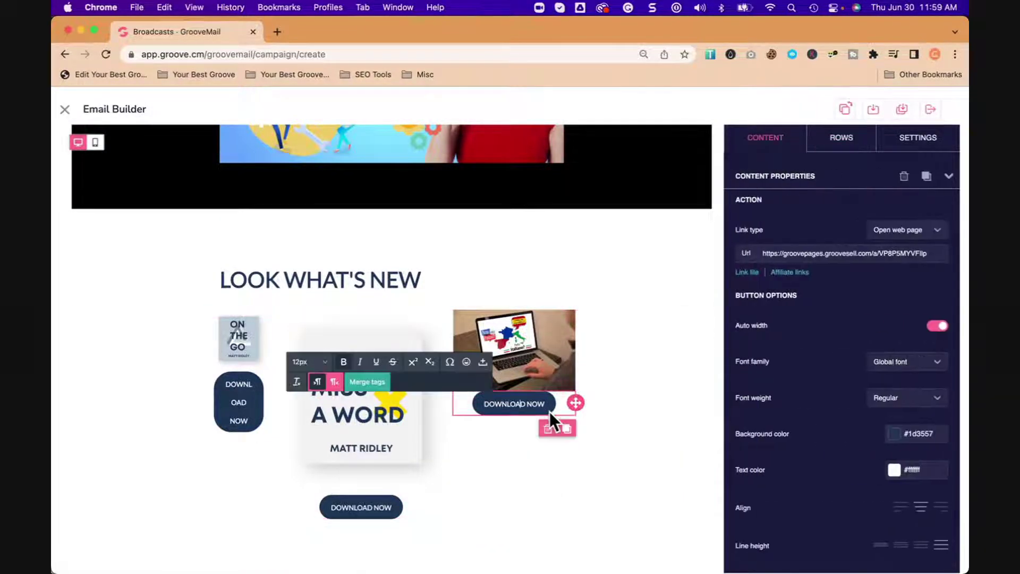
{"action": "left_click", "coordinate": [749, 275]}
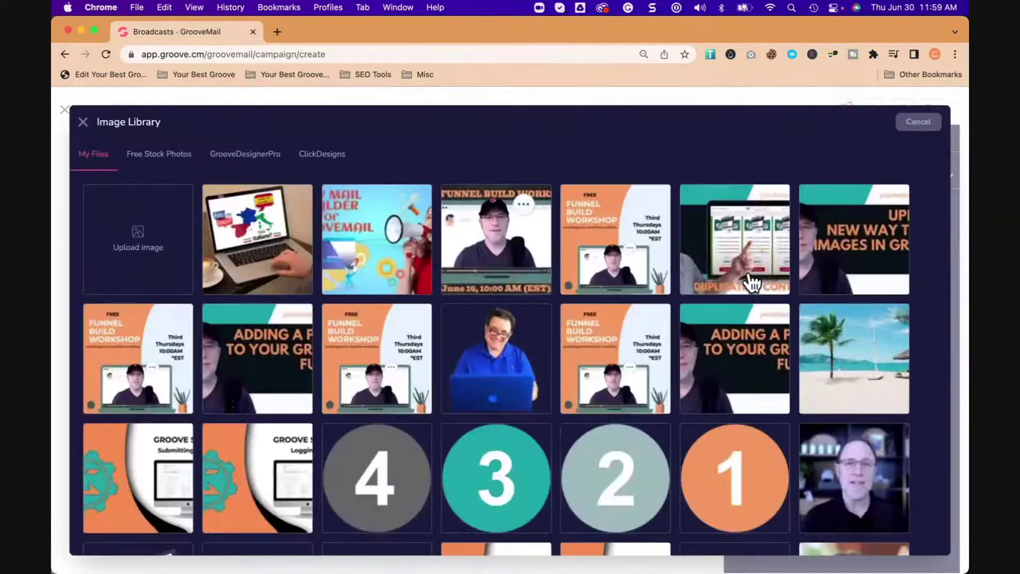
{"action": "mouse_move", "coordinate": [640, 271]}
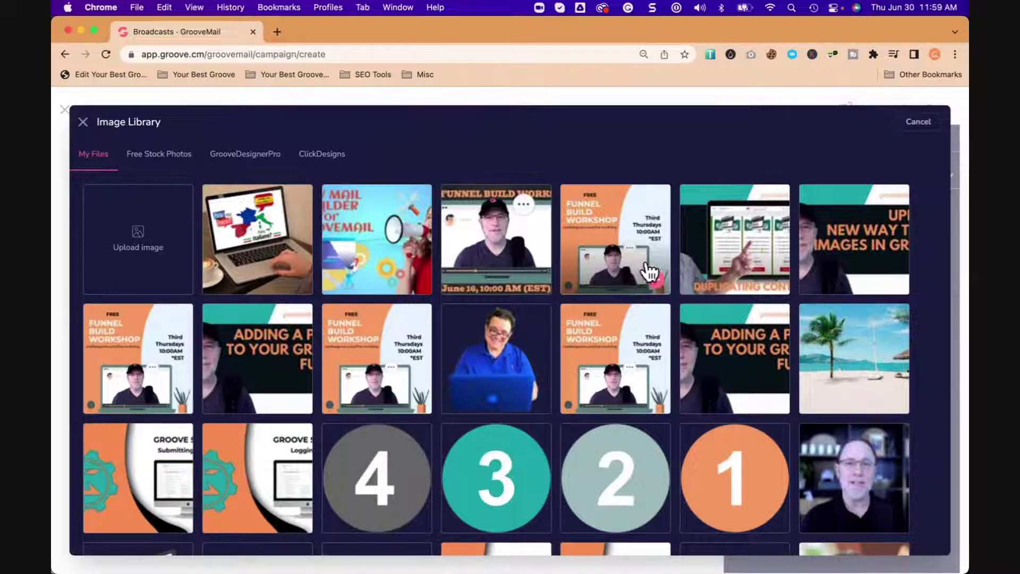
{"action": "left_click", "coordinate": [911, 130]}
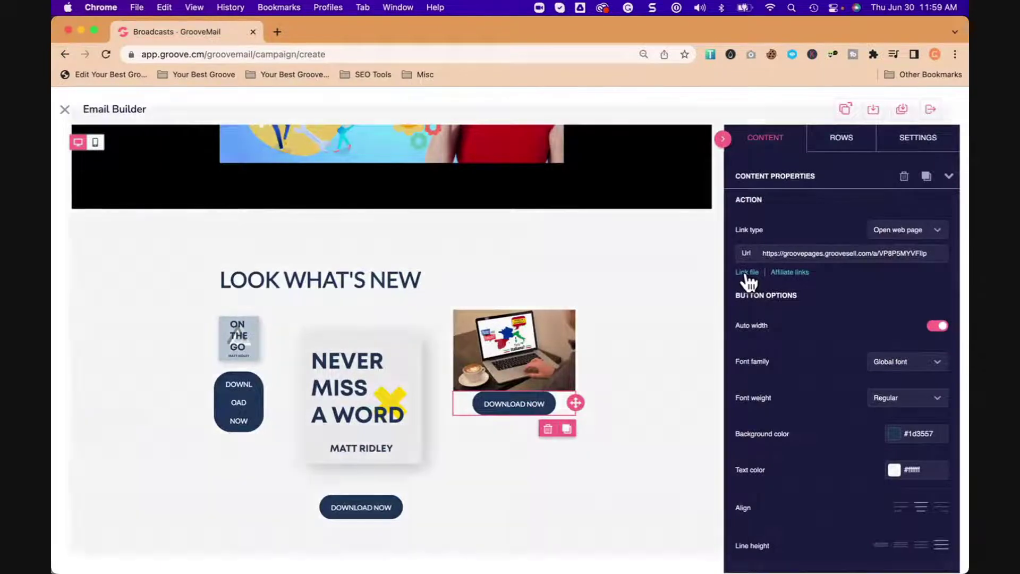
{"action": "left_click", "coordinate": [748, 274]}
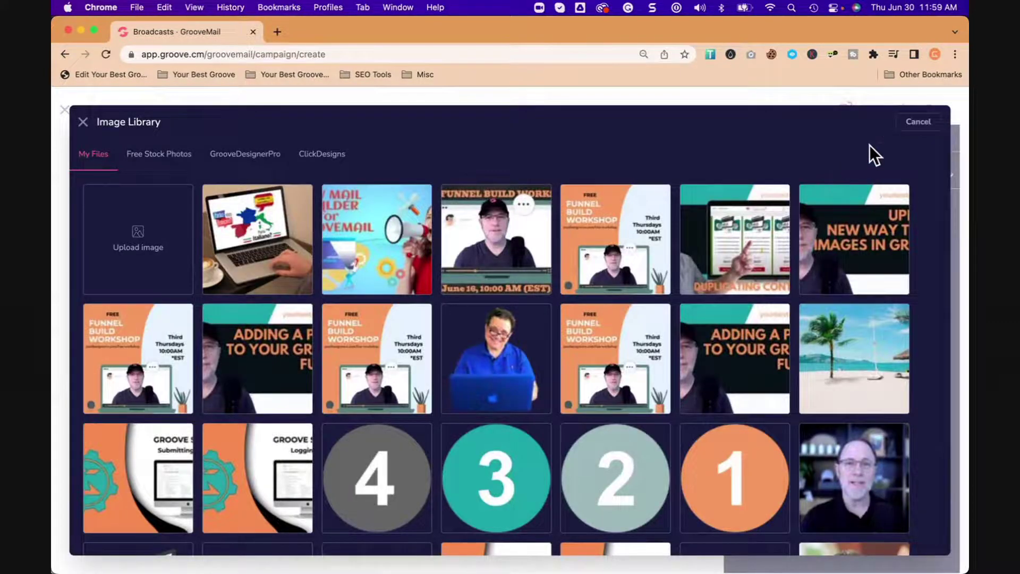
{"action": "left_click", "coordinate": [919, 123]}
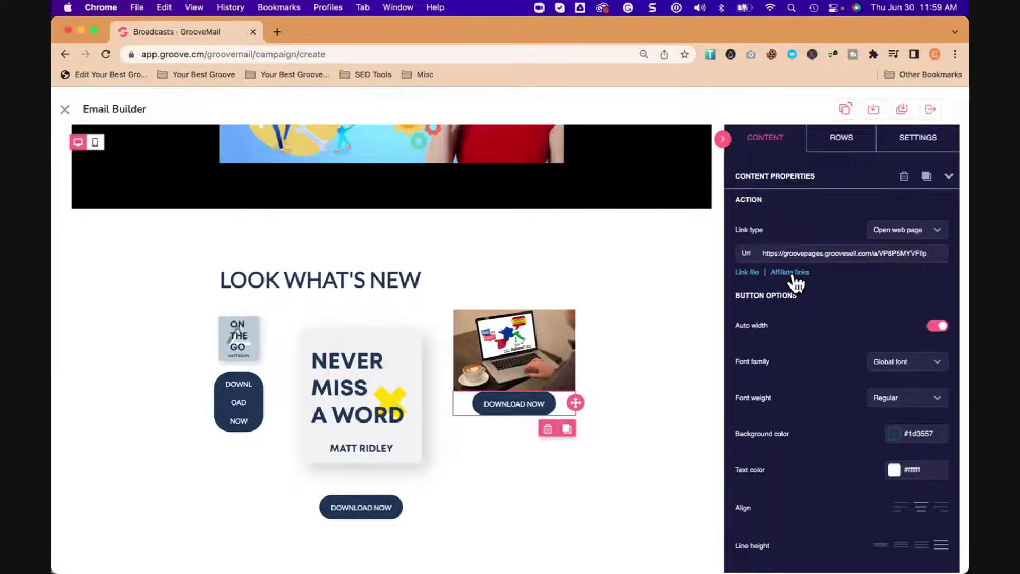
Step: Select the footer's social Icons block and expand the Facebook icon's settings
{"action": "scroll", "coordinate": [792, 339], "scroll_direction": "down", "scroll_amount": 1}
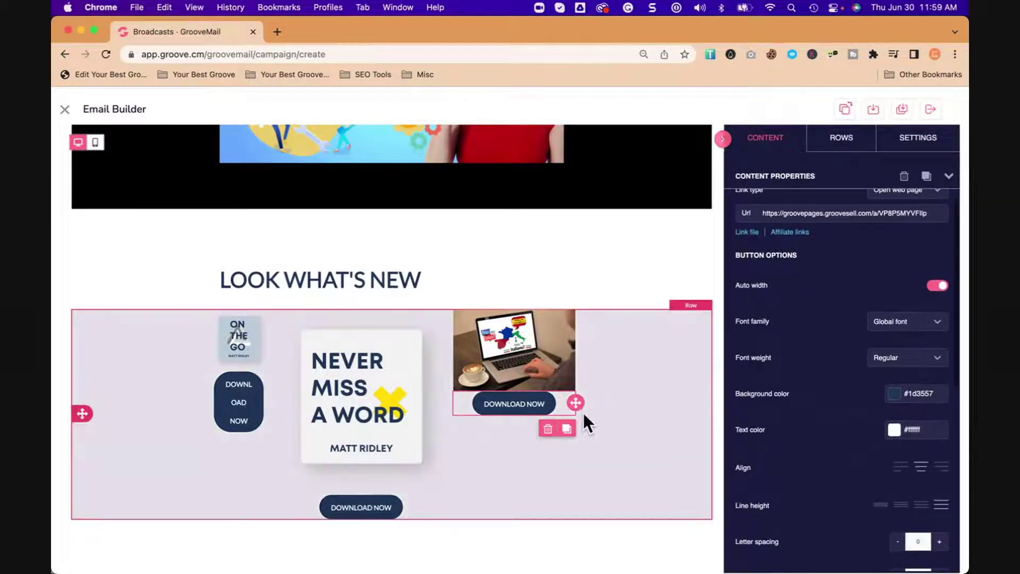
{"action": "scroll", "coordinate": [585, 419], "scroll_direction": "down", "scroll_amount": 5}
{"action": "scroll", "coordinate": [580, 427], "scroll_direction": "down", "scroll_amount": 10}
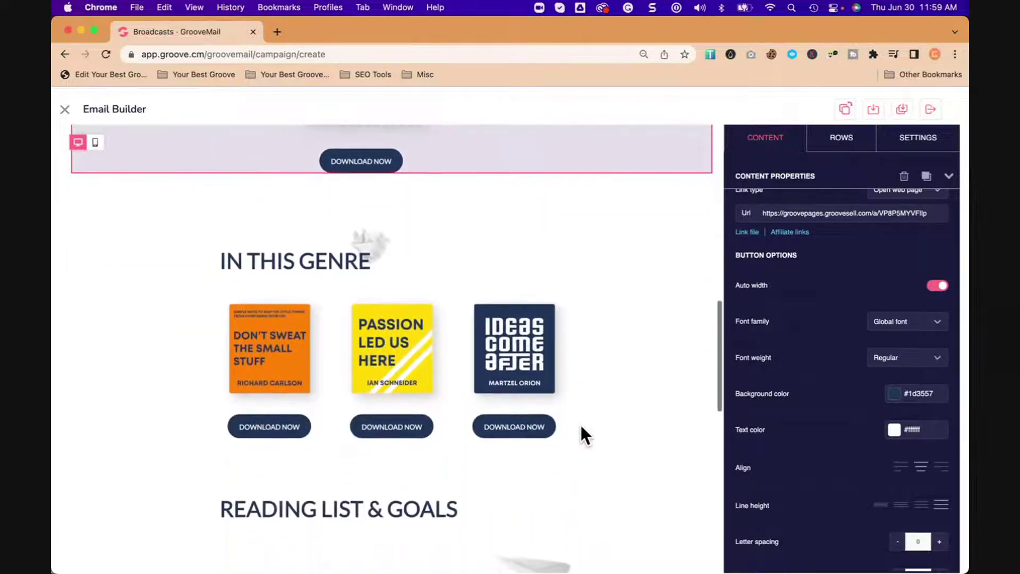
{"action": "scroll", "coordinate": [582, 433], "scroll_direction": "down", "scroll_amount": 8}
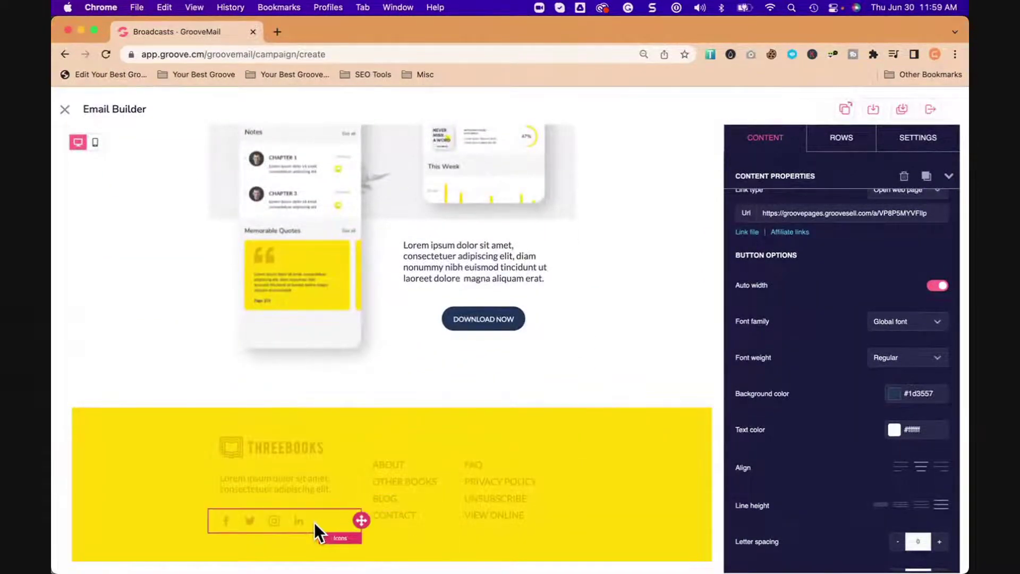
{"action": "left_click", "coordinate": [333, 521]}
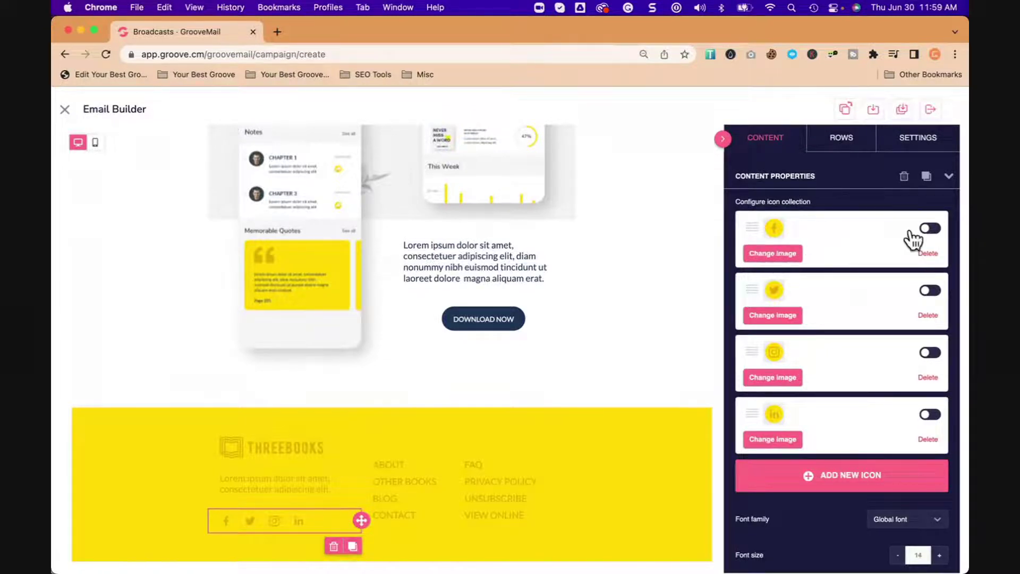
{"action": "left_click", "coordinate": [933, 230]}
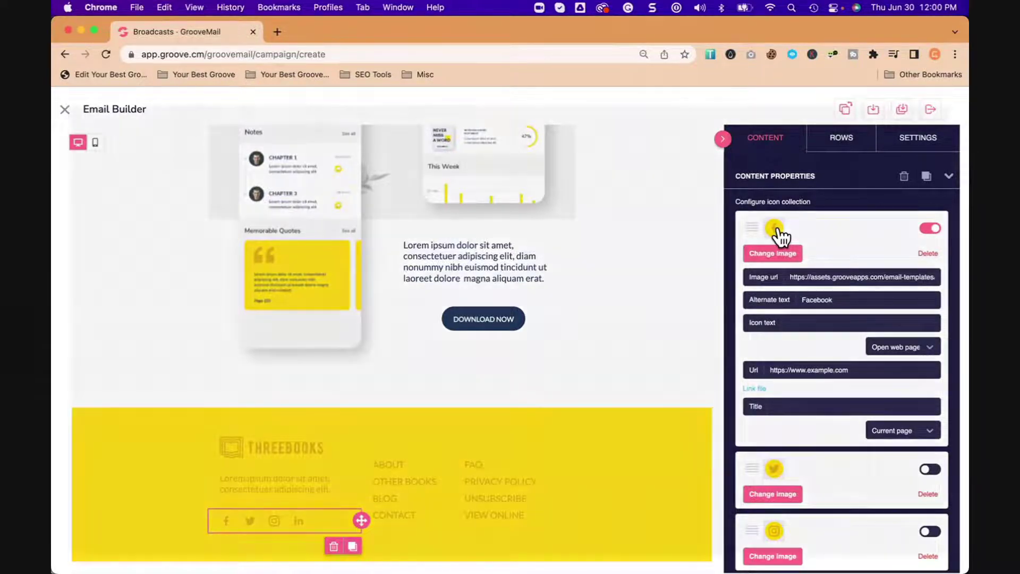
{"action": "left_click", "coordinate": [780, 239]}
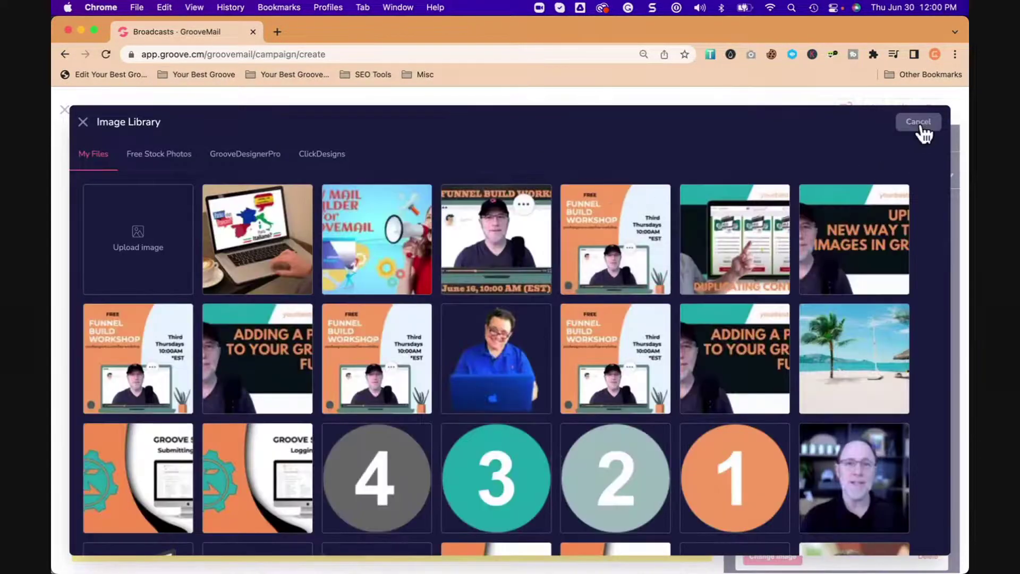
{"action": "left_click", "coordinate": [919, 124]}
{"action": "left_click", "coordinate": [781, 254]}
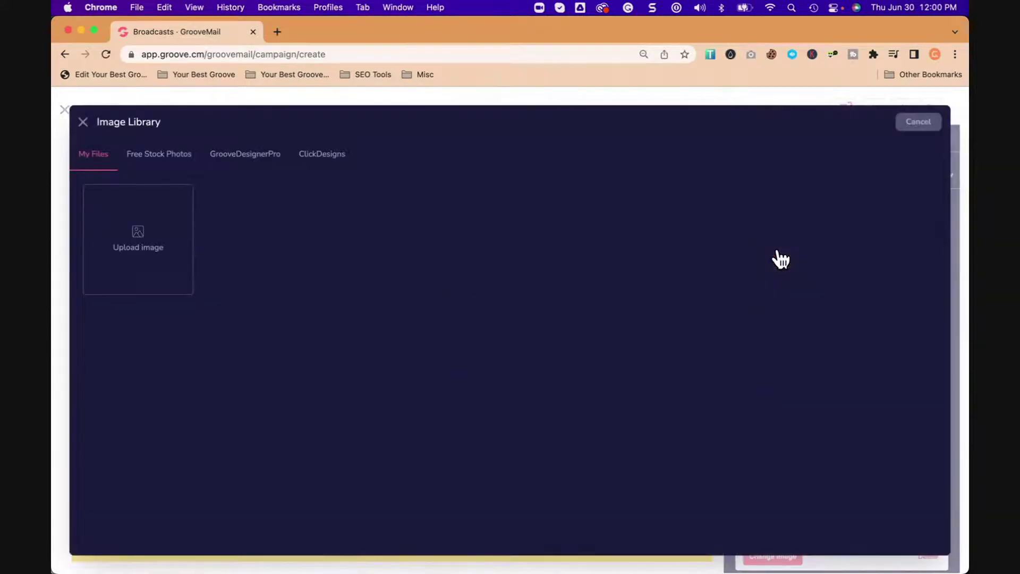
{"action": "left_click", "coordinate": [915, 125]}
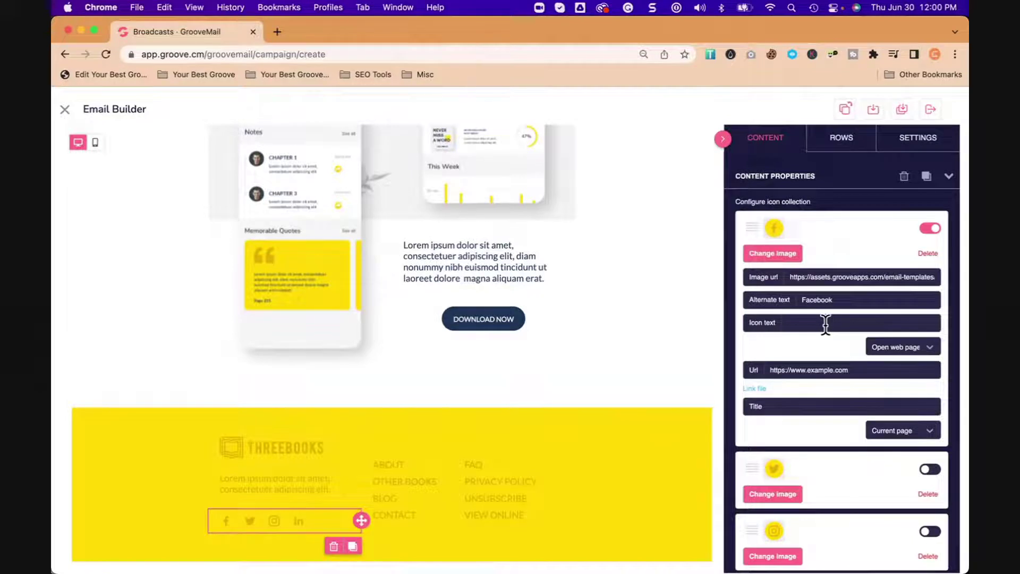
{"action": "triple_click", "coordinate": [851, 276]}
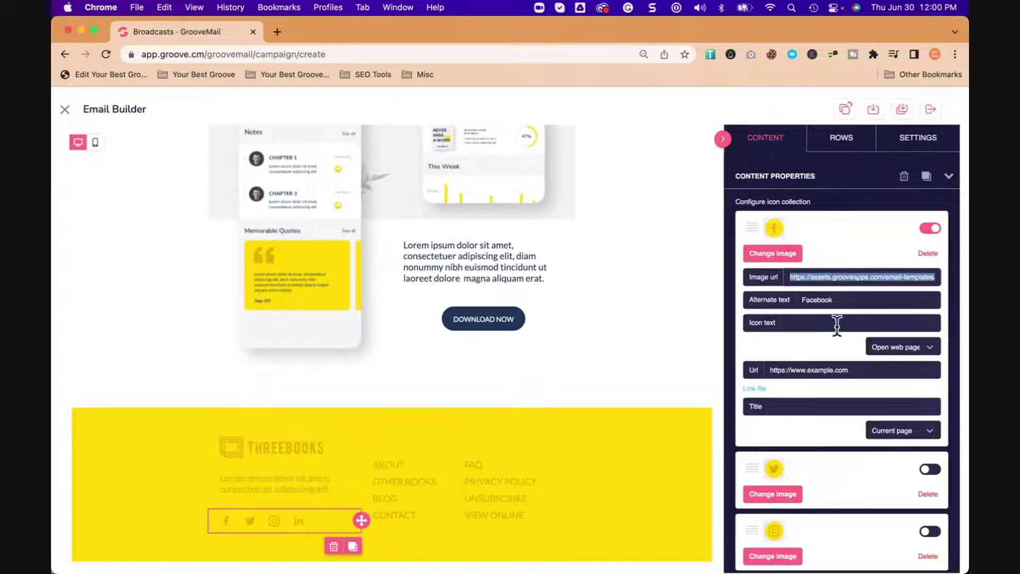
{"action": "triple_click", "coordinate": [832, 371]}
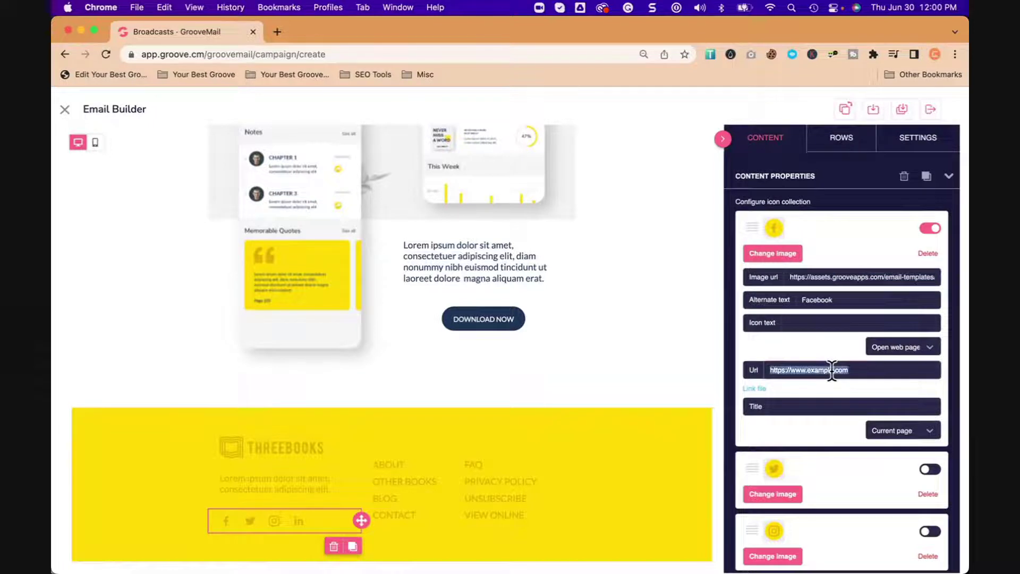
{"action": "type", "text": "https://facebook.com/yourbestgroove"}
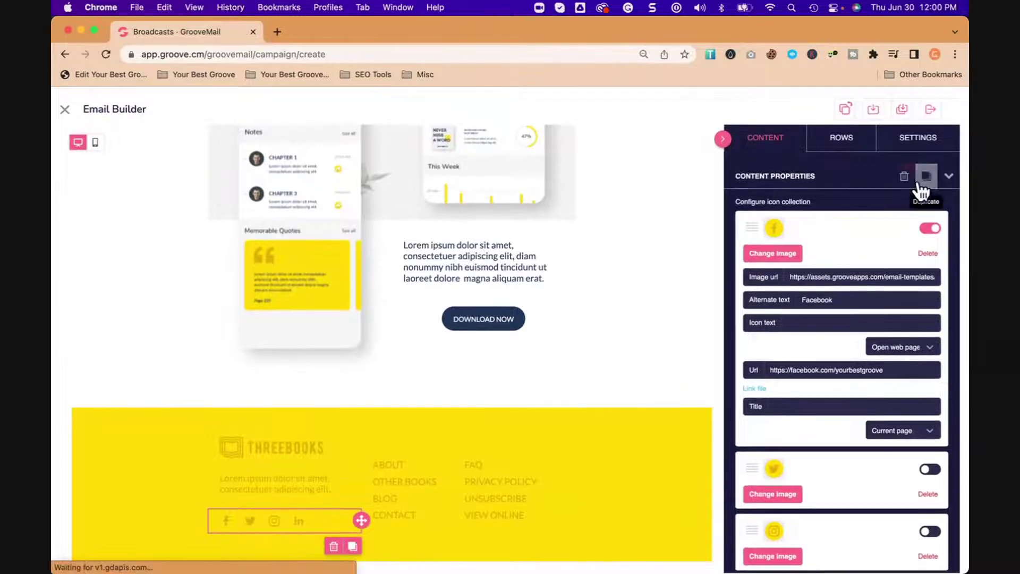
Step: Set the content area width to 635px with the content centred
{"action": "left_click", "coordinate": [853, 148]}
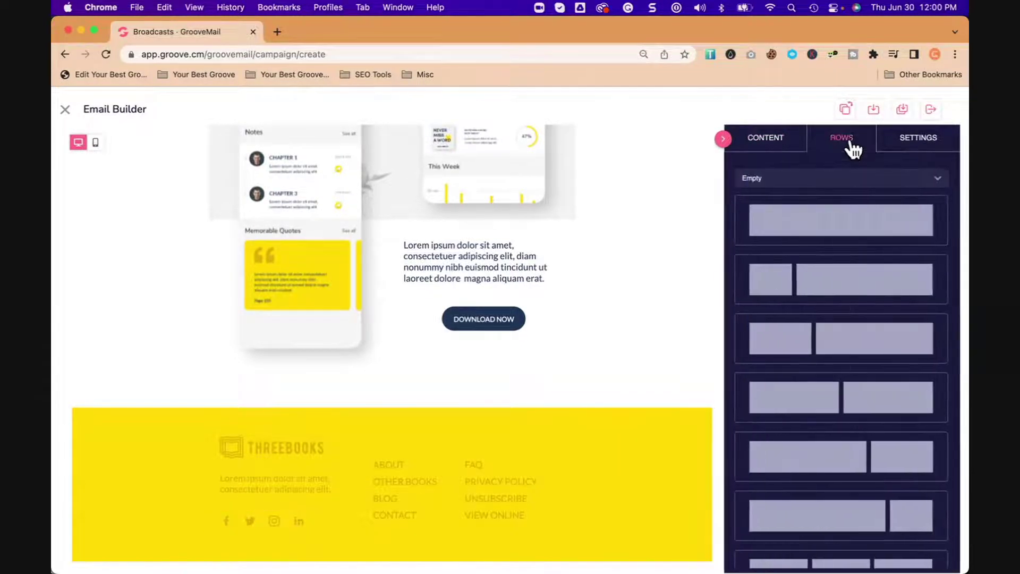
{"action": "left_click", "coordinate": [905, 148]}
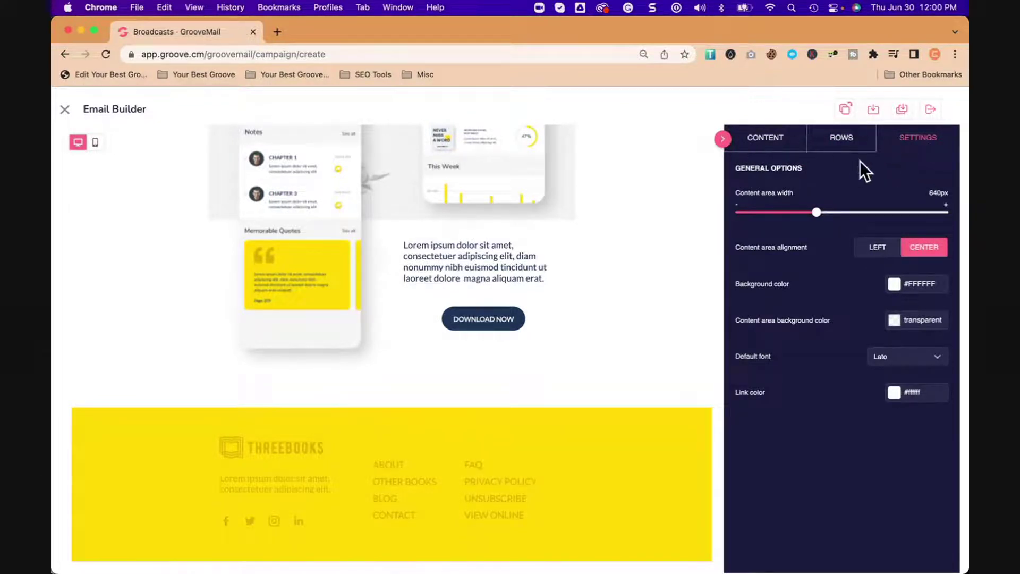
{"action": "mouse_move", "coordinate": [818, 210]}
{"action": "left_mouse_down"}
{"action": "mouse_move", "coordinate": [873, 212]}
{"action": "mouse_move", "coordinate": [745, 212]}
{"action": "mouse_move", "coordinate": [860, 212]}
{"action": "mouse_move", "coordinate": [863, 225]}
{"action": "mouse_move", "coordinate": [804, 219]}
{"action": "mouse_move", "coordinate": [833, 218]}
{"action": "mouse_move", "coordinate": [817, 221]}
{"action": "left_mouse_up"}
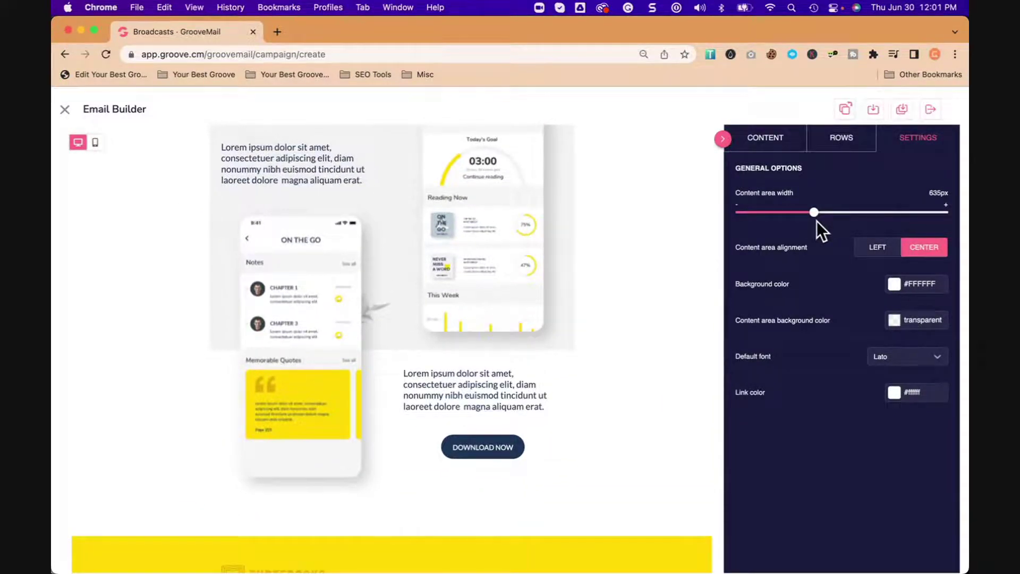
{"action": "left_click", "coordinate": [880, 250]}
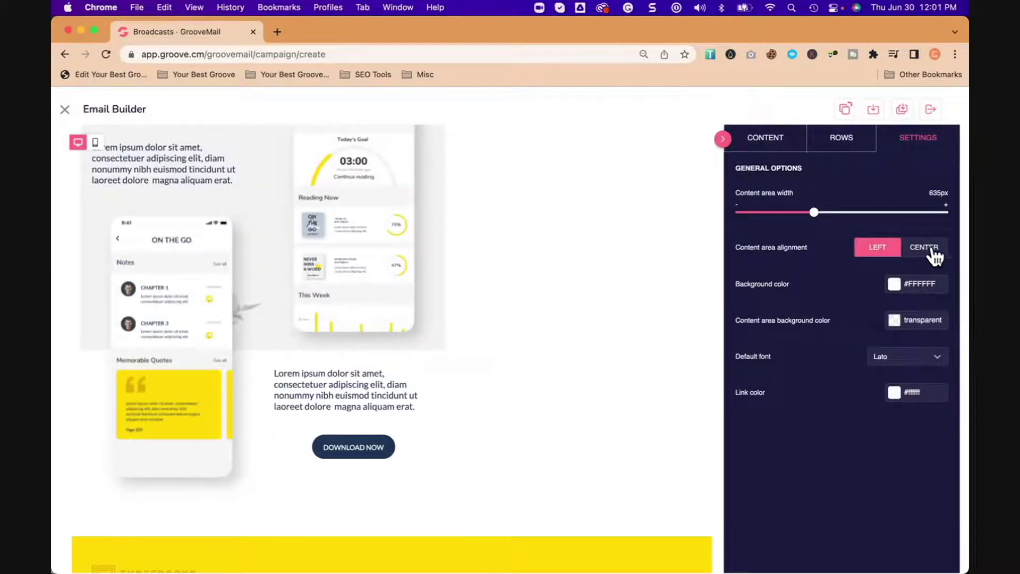
{"action": "left_click", "coordinate": [929, 248]}
Step: Change the email background colour to red #c61b1b
{"action": "left_click", "coordinate": [895, 285]}
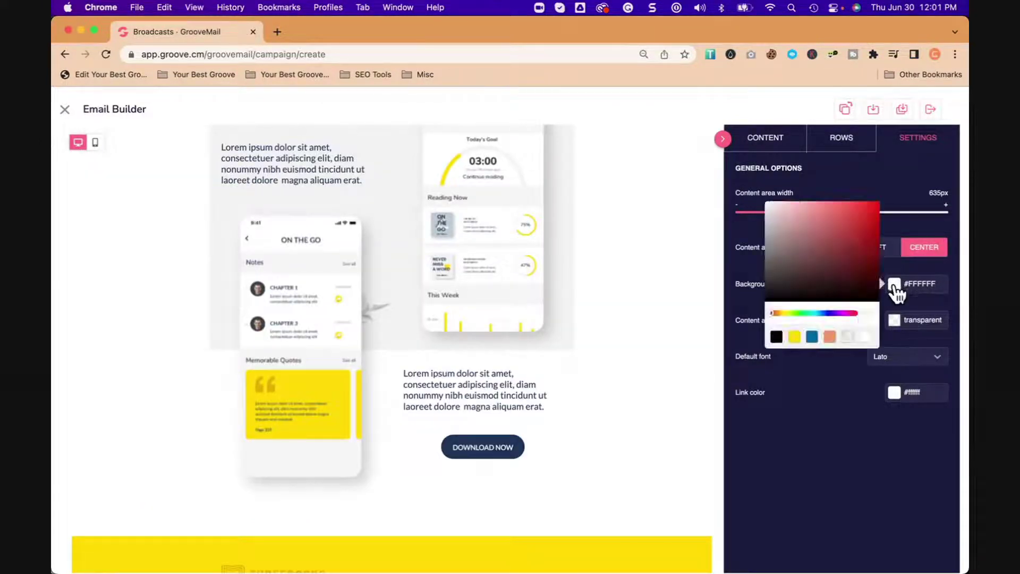
{"action": "left_click", "coordinate": [803, 224]}
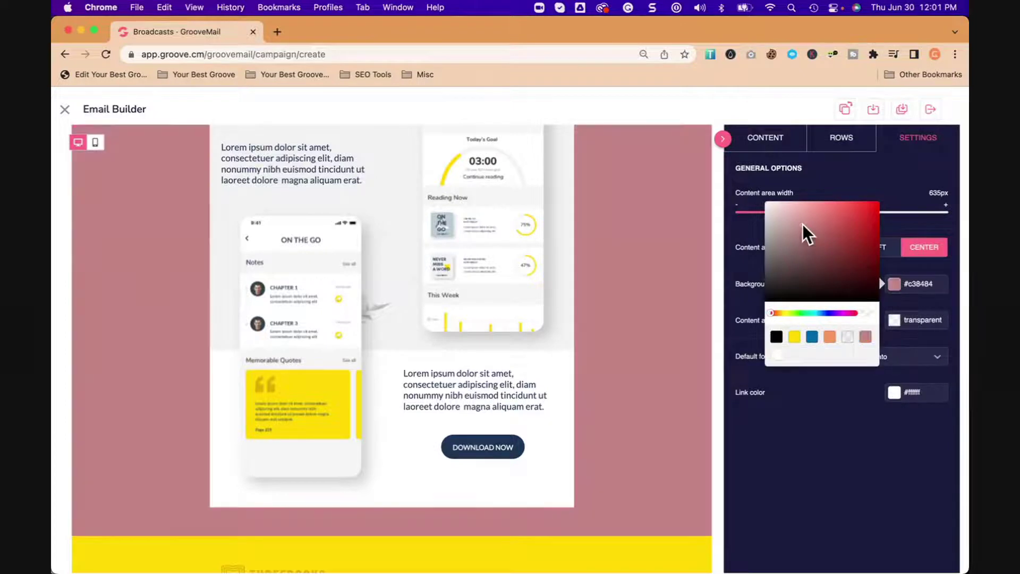
{"action": "left_click_drag", "start_coordinate": [802, 224], "coordinate": [864, 223]}
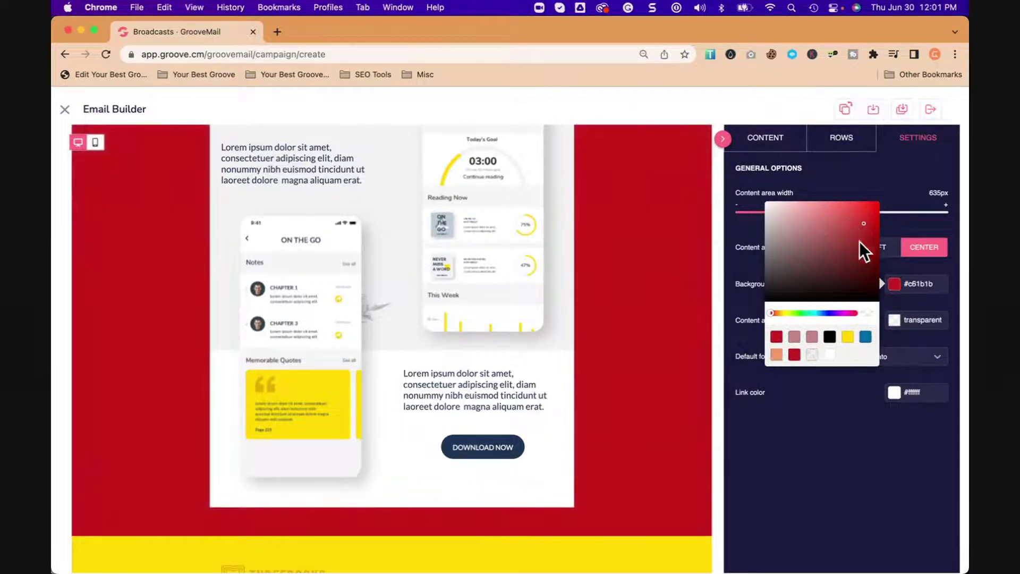
{"action": "left_click", "coordinate": [926, 221]}
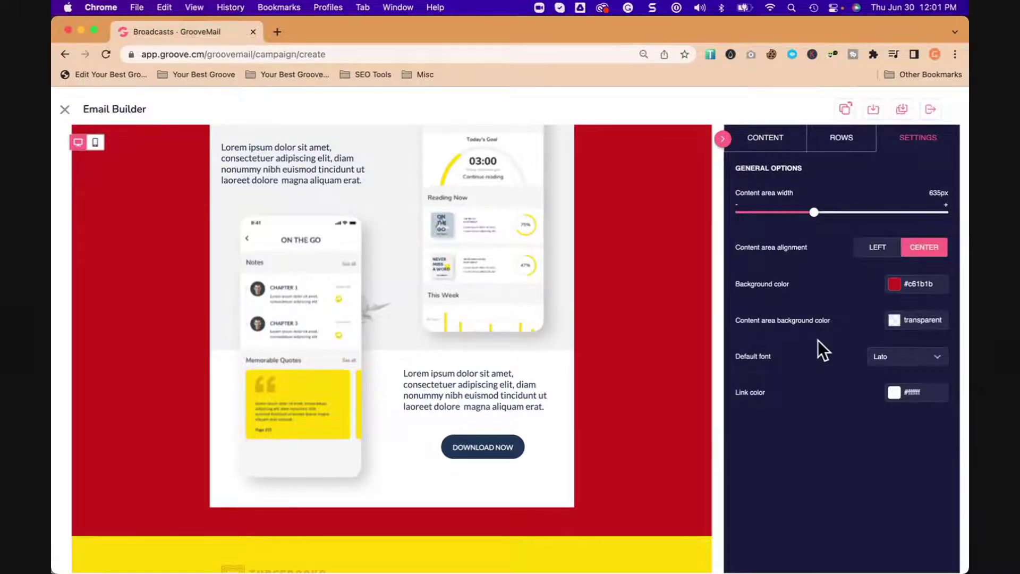
{"action": "left_click", "coordinate": [852, 147]}
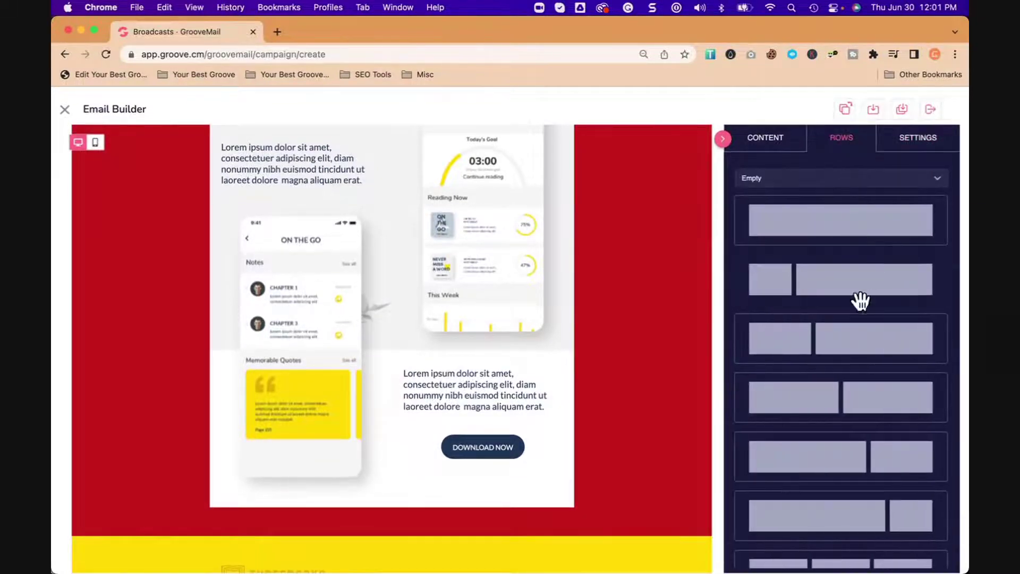
Step: Insert the 1:3 two-column row (3 and 9) beneath the GROOVE UPDATE! header
{"action": "scroll", "coordinate": [866, 326], "scroll_direction": "down", "scroll_amount": 6}
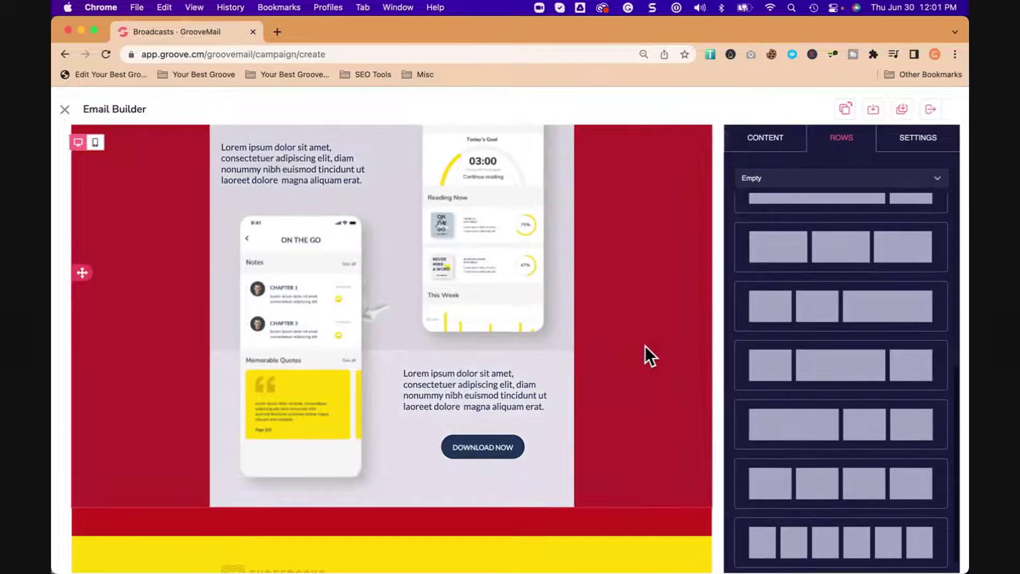
{"action": "scroll", "coordinate": [646, 346], "scroll_direction": "down", "scroll_amount": 3}
{"action": "scroll", "coordinate": [645, 346], "scroll_direction": "up", "scroll_amount": 15}
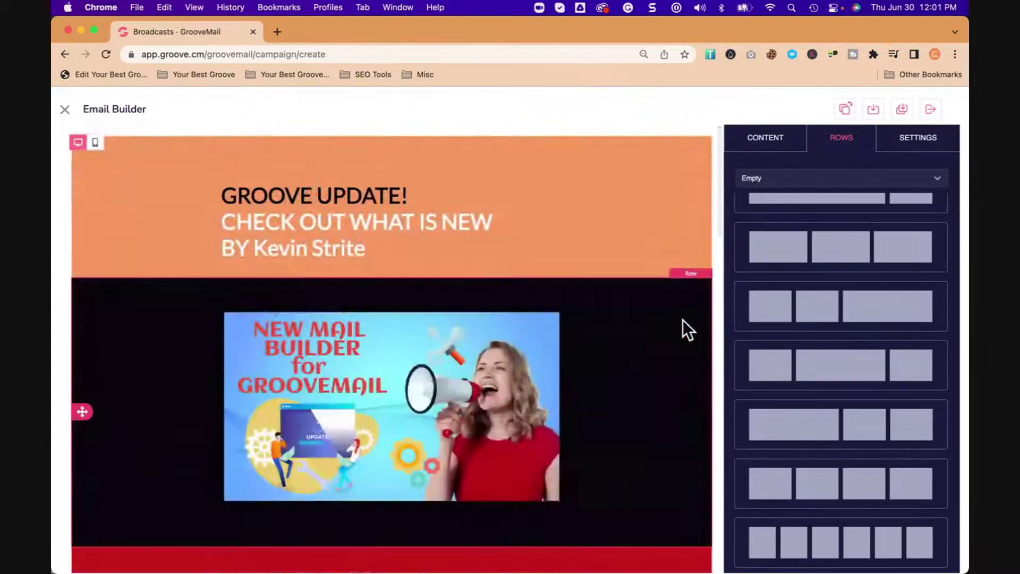
{"action": "scroll", "coordinate": [861, 282], "scroll_direction": "up", "scroll_amount": 5}
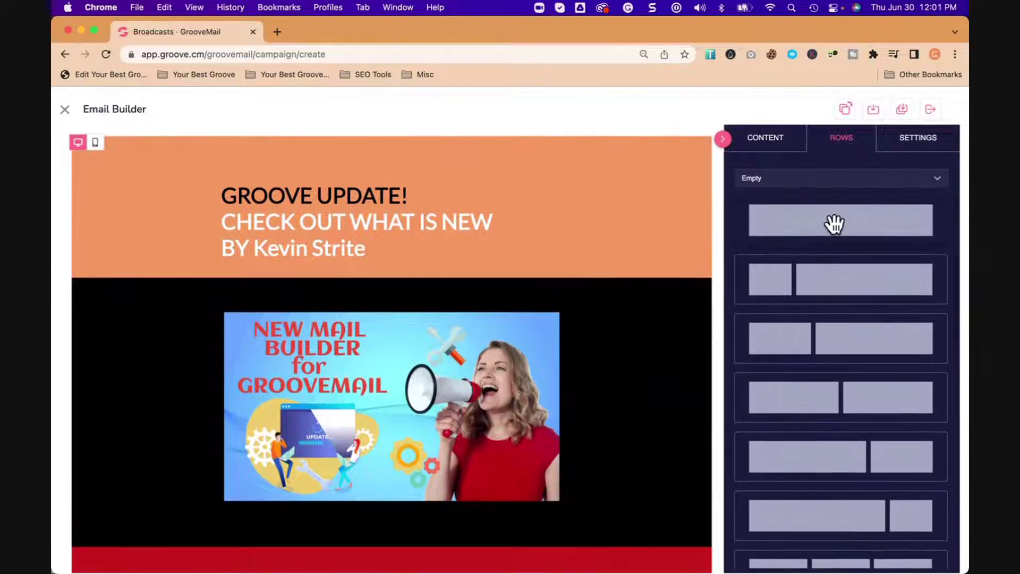
{"action": "scroll", "coordinate": [856, 463], "scroll_direction": "down", "scroll_amount": 5}
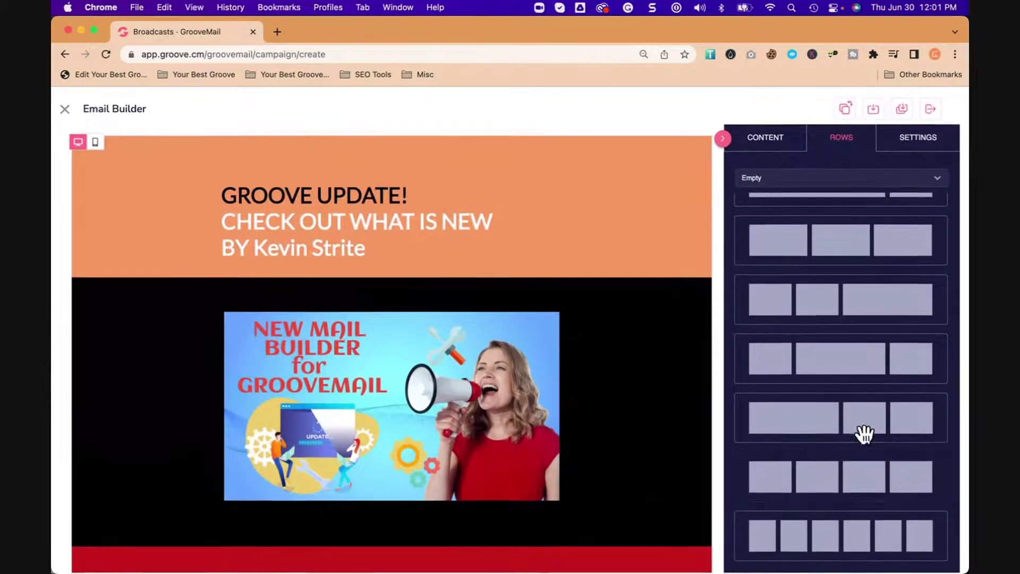
{"action": "scroll", "coordinate": [852, 328], "scroll_direction": "up", "scroll_amount": 3}
{"action": "scroll", "coordinate": [853, 328], "scroll_direction": "up", "scroll_amount": 2}
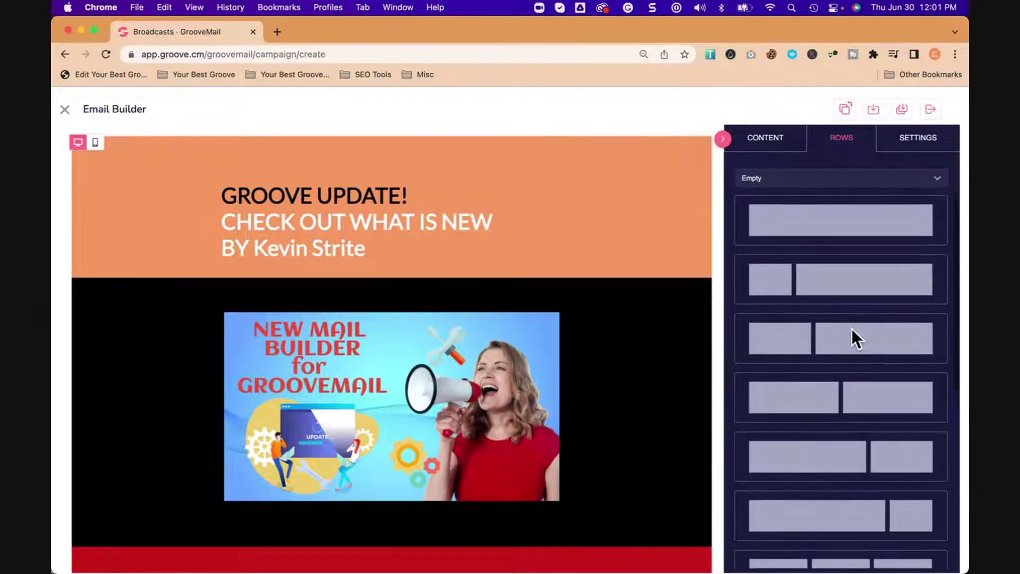
{"action": "left_click_drag", "start_coordinate": [847, 296], "coordinate": [397, 283]}
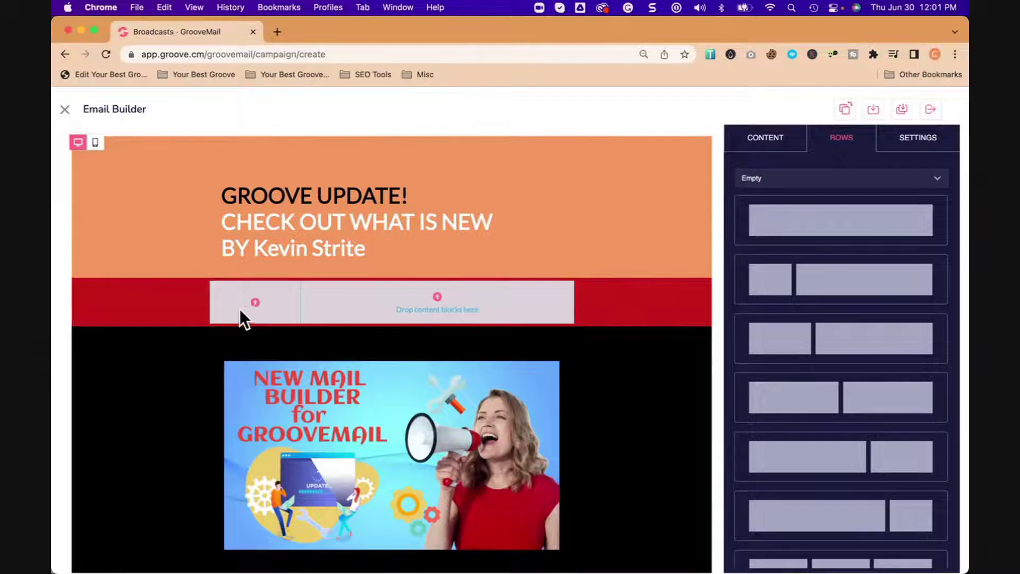
{"action": "left_click", "coordinate": [254, 307]}
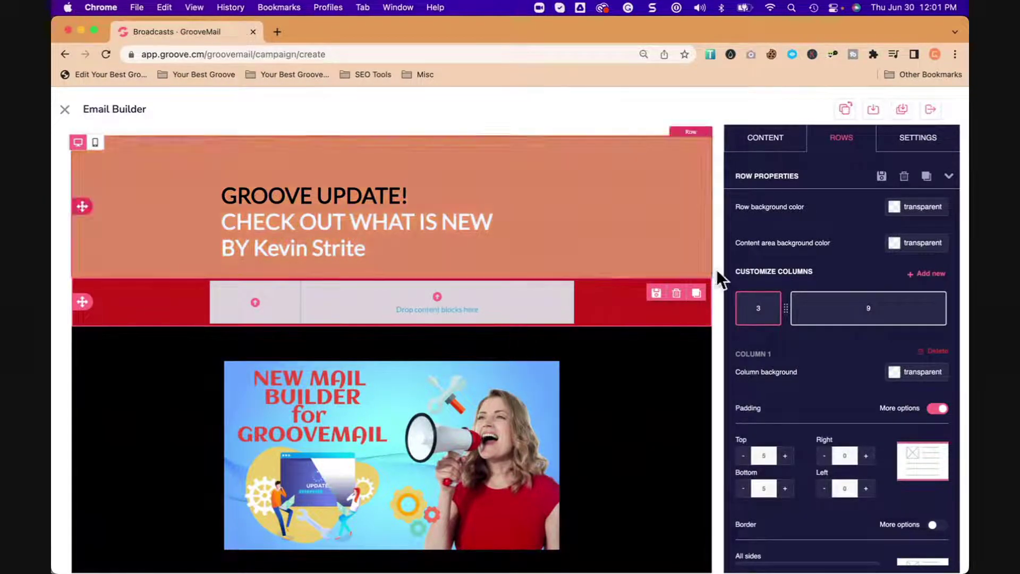
{"action": "left_click", "coordinate": [792, 149]}
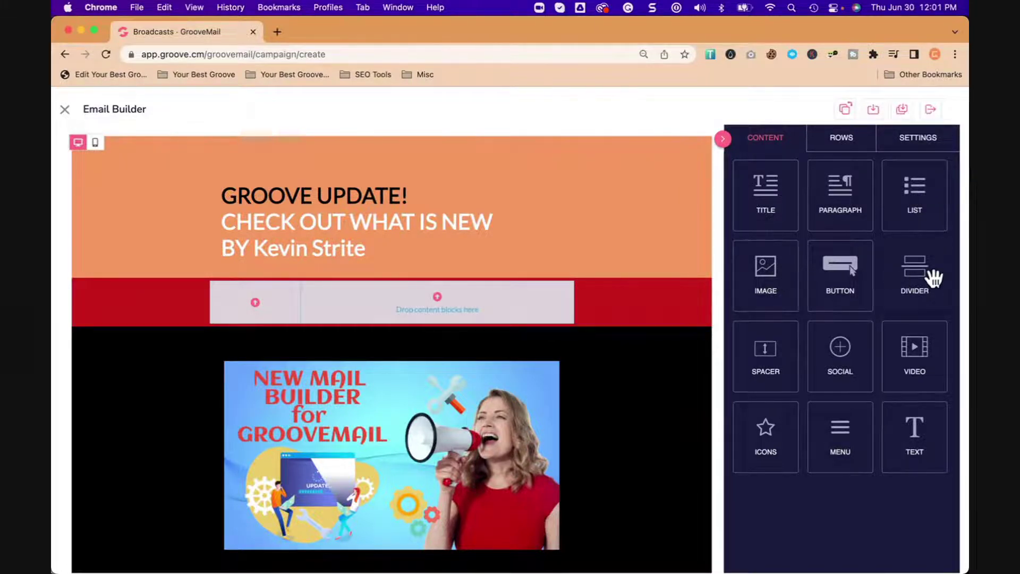
{"action": "mouse_move", "coordinate": [918, 352]}
{"action": "left_mouse_down"}
{"action": "mouse_move", "coordinate": [382, 298]}
{"action": "mouse_move", "coordinate": [399, 319]}
{"action": "left_mouse_up"}
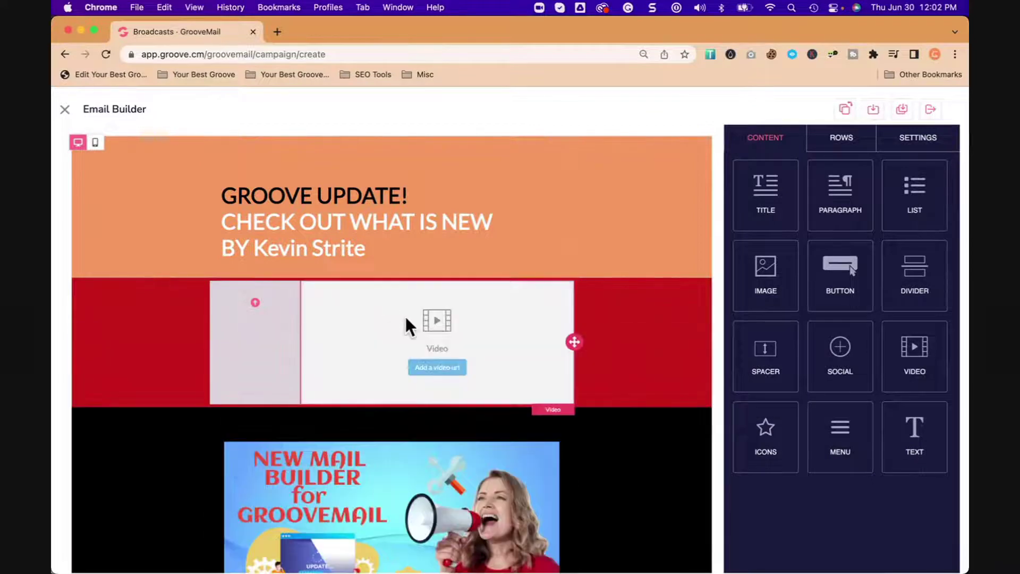
{"action": "left_click", "coordinate": [435, 367]}
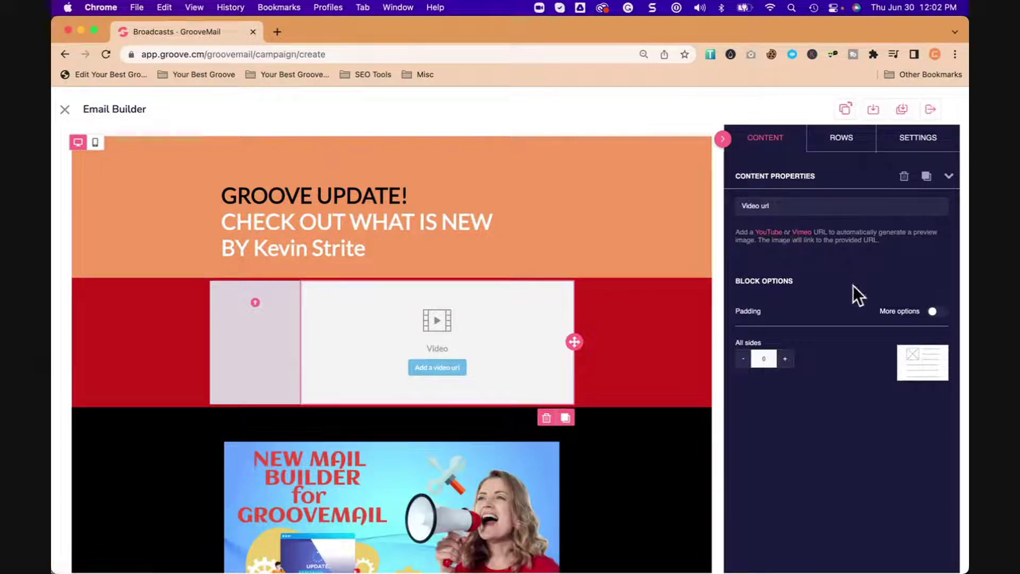
{"action": "left_click", "coordinate": [546, 419]}
{"action": "left_click", "coordinate": [550, 409]}
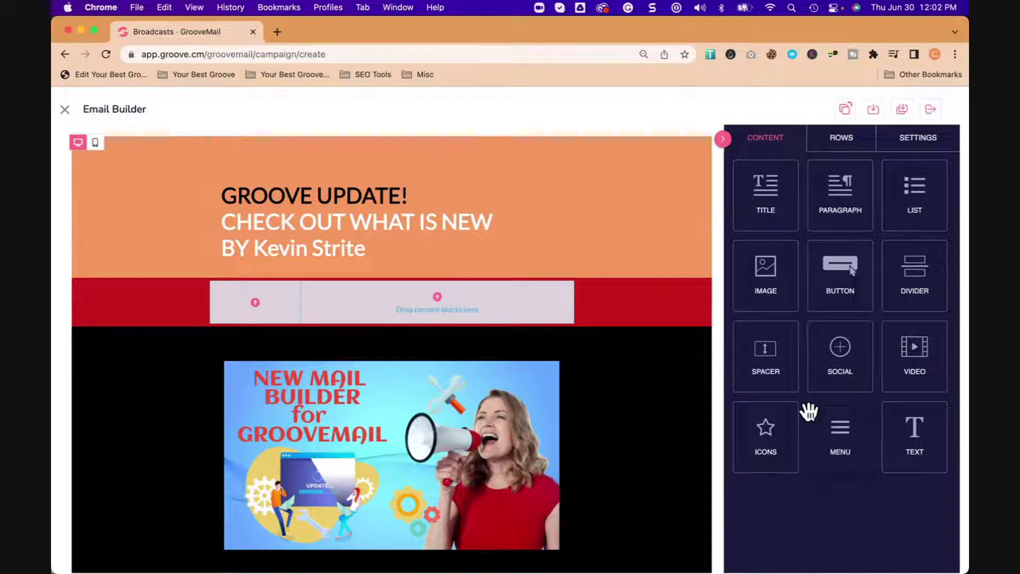
Step: Try a Social block in the wide column, delete it, and place a List block there instead
{"action": "left_click_drag", "start_coordinate": [834, 365], "coordinate": [452, 312]}
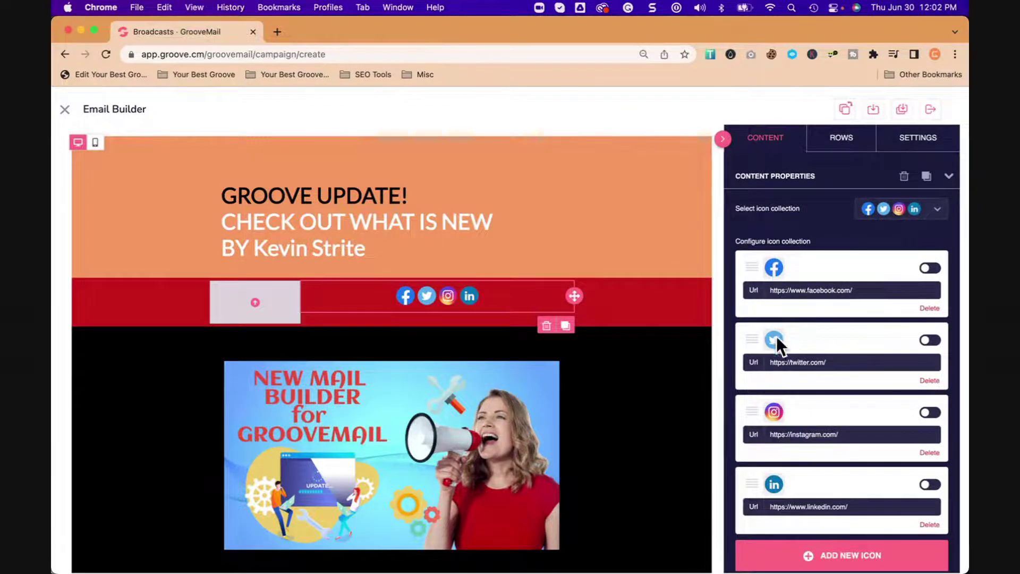
{"action": "left_click", "coordinate": [879, 290]}
{"action": "left_click", "coordinate": [881, 362]}
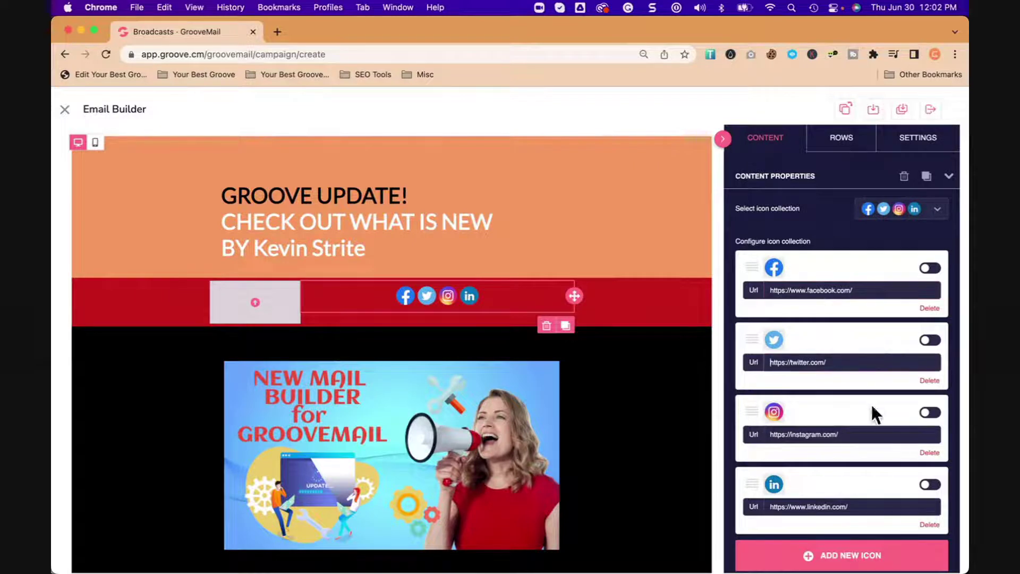
{"action": "left_click", "coordinate": [872, 434]}
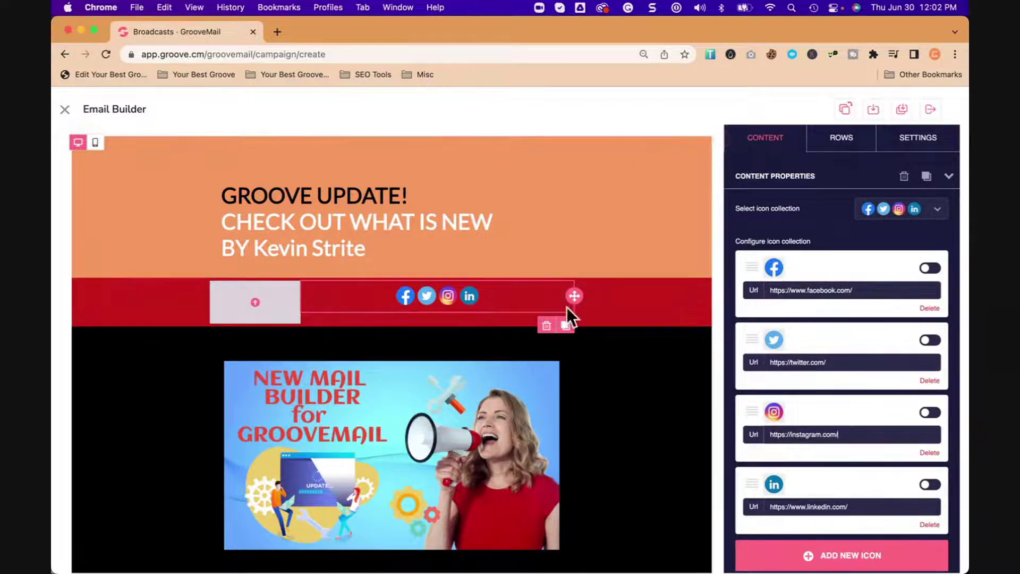
{"action": "left_click", "coordinate": [547, 326]}
{"action": "left_click", "coordinate": [567, 406]}
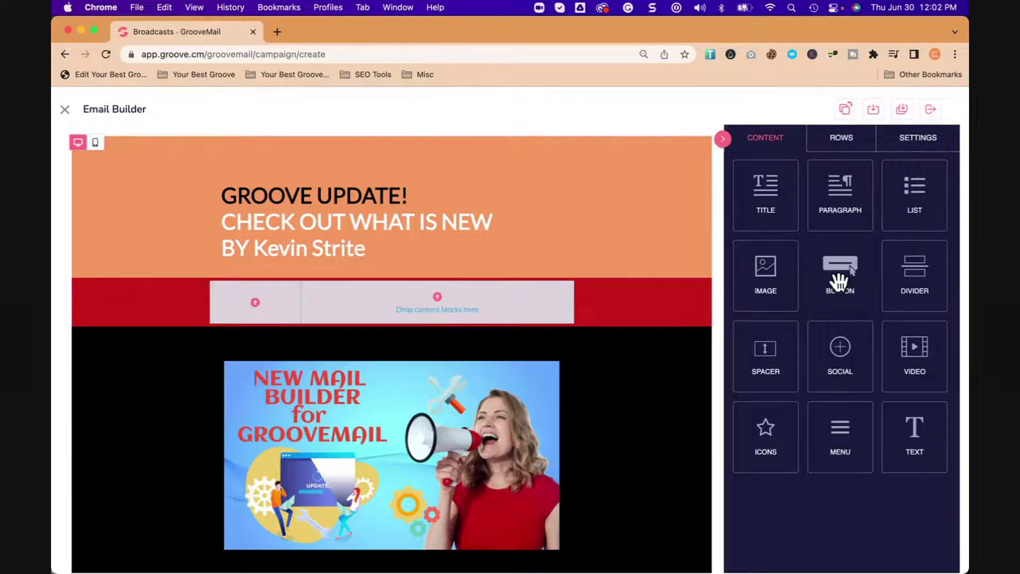
{"action": "left_click_drag", "start_coordinate": [888, 217], "coordinate": [467, 297]}
{"action": "left_click", "coordinate": [460, 294]}
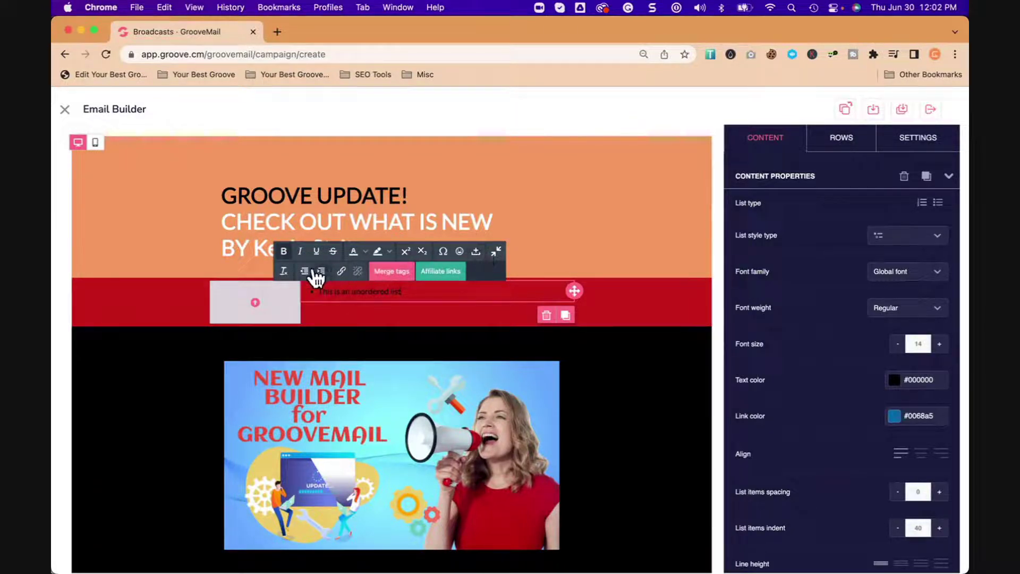
Step: Check the list's affiliate link and merge tag options without changes, then review the email
{"action": "left_click", "coordinate": [443, 272]}
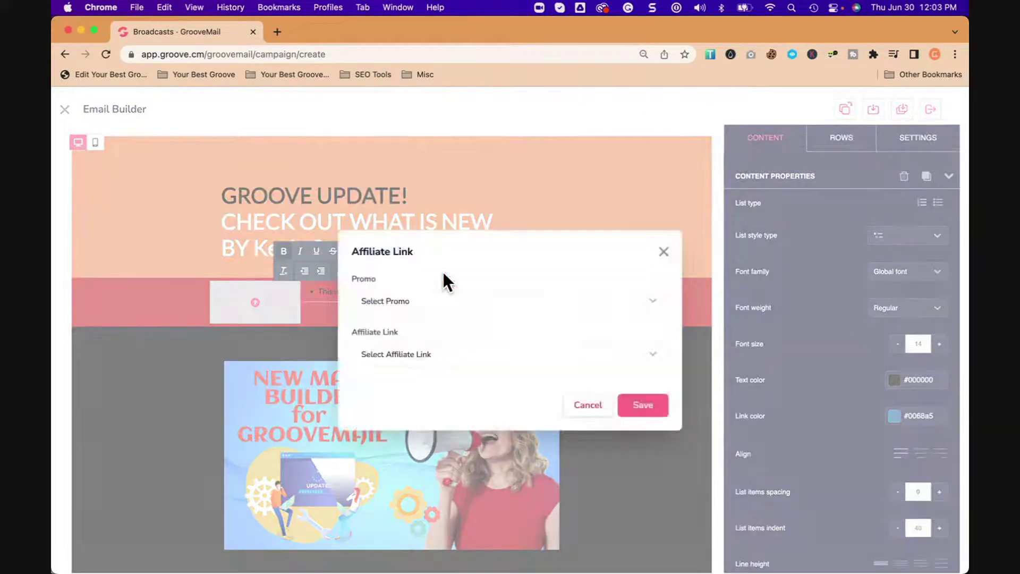
{"action": "left_click", "coordinate": [664, 252]}
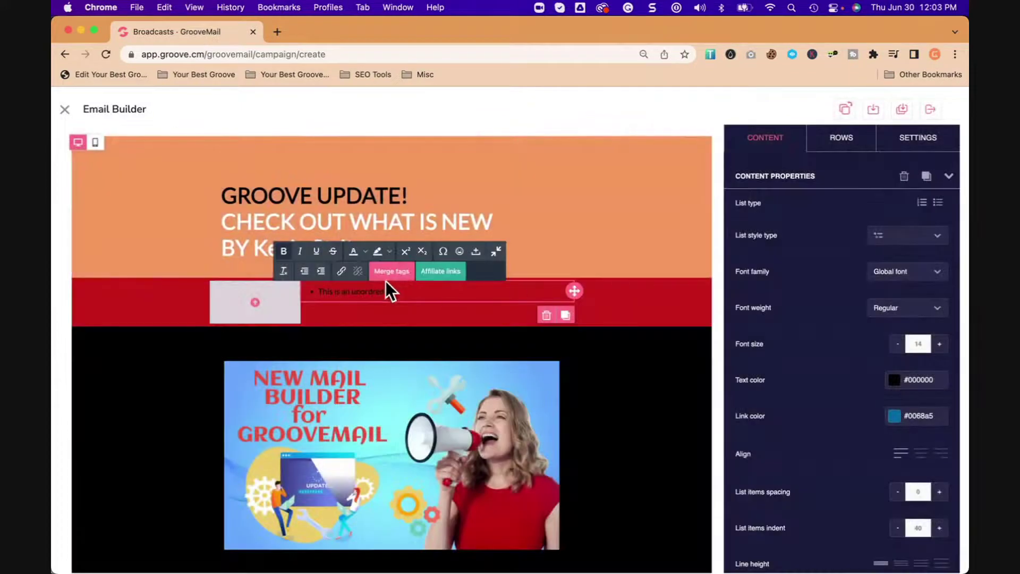
{"action": "left_click", "coordinate": [389, 272]}
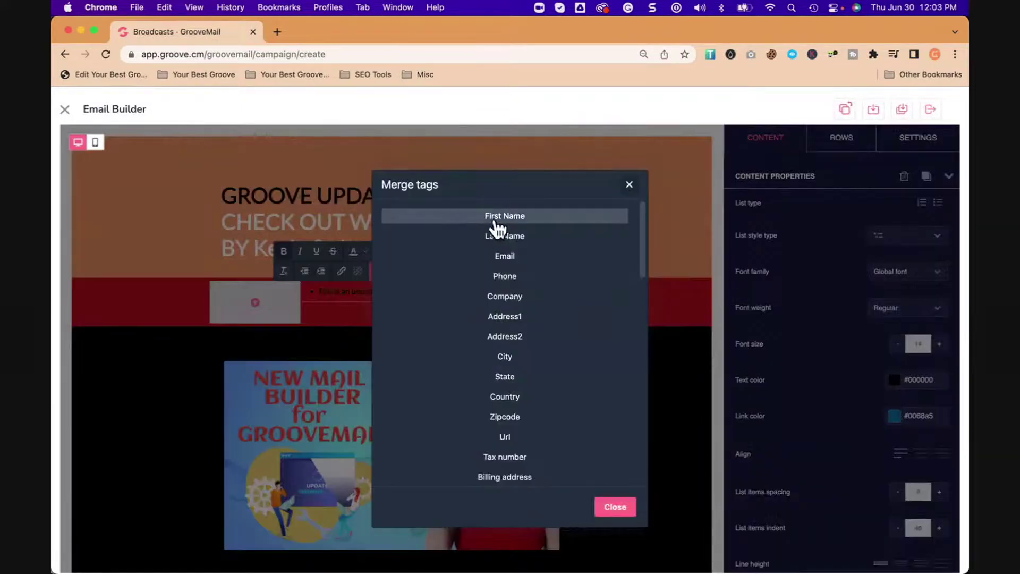
{"action": "scroll", "coordinate": [524, 409], "scroll_direction": "down", "scroll_amount": 3}
{"action": "scroll", "coordinate": [524, 412], "scroll_direction": "down", "scroll_amount": 10}
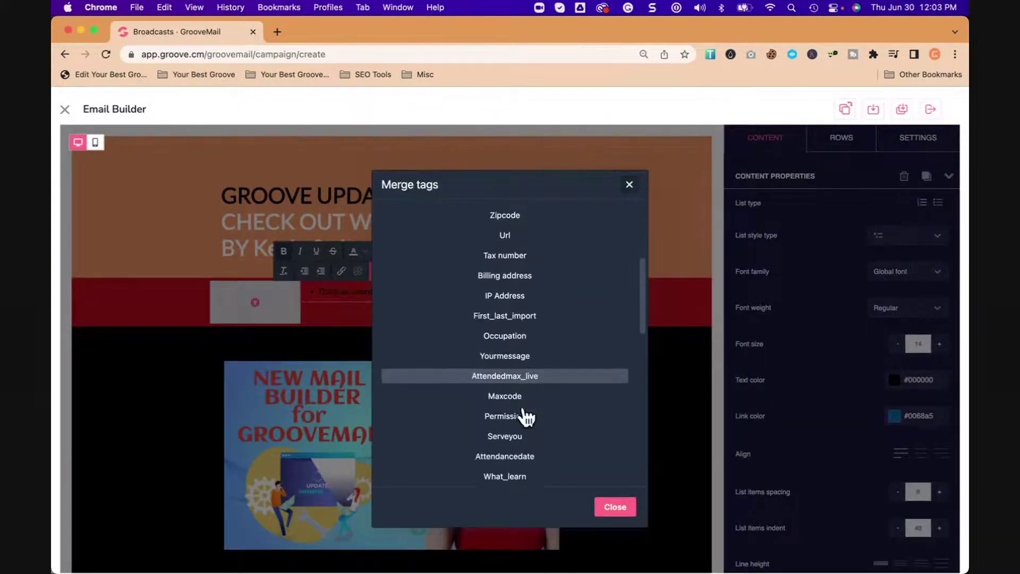
{"action": "scroll", "coordinate": [525, 417], "scroll_direction": "down", "scroll_amount": 5}
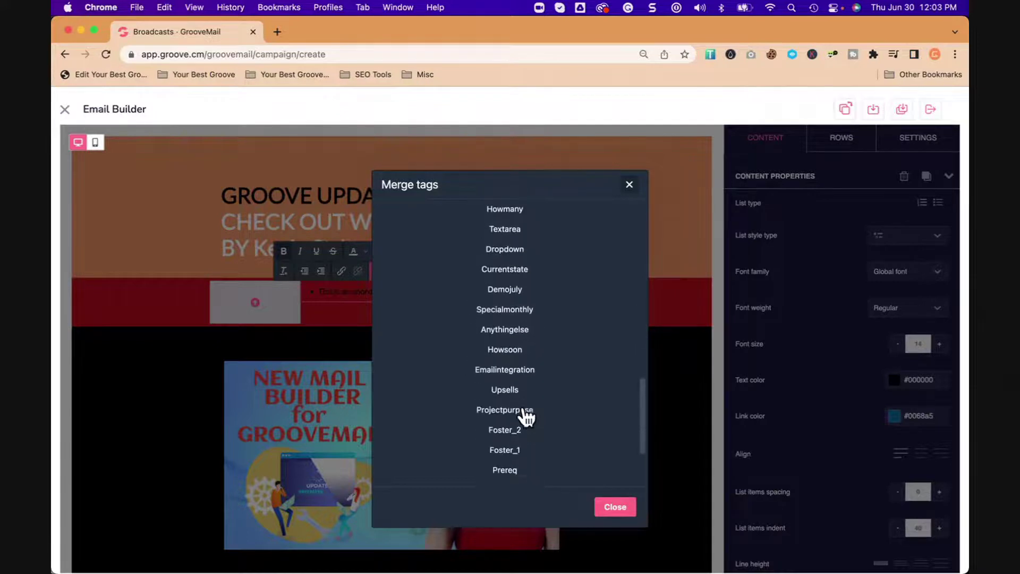
{"action": "scroll", "coordinate": [525, 417], "scroll_direction": "up", "scroll_amount": 20}
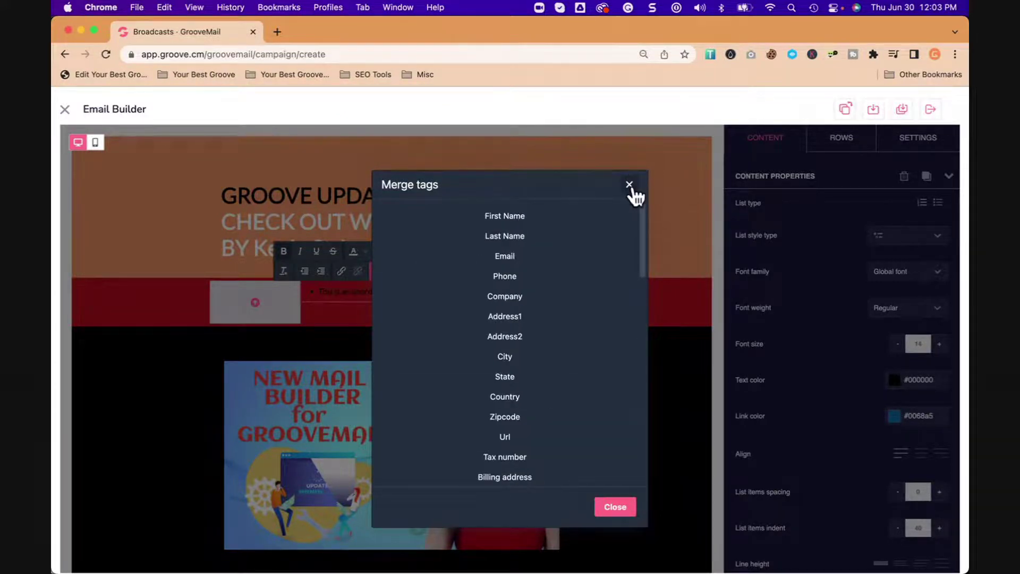
{"action": "left_click", "coordinate": [630, 185]}
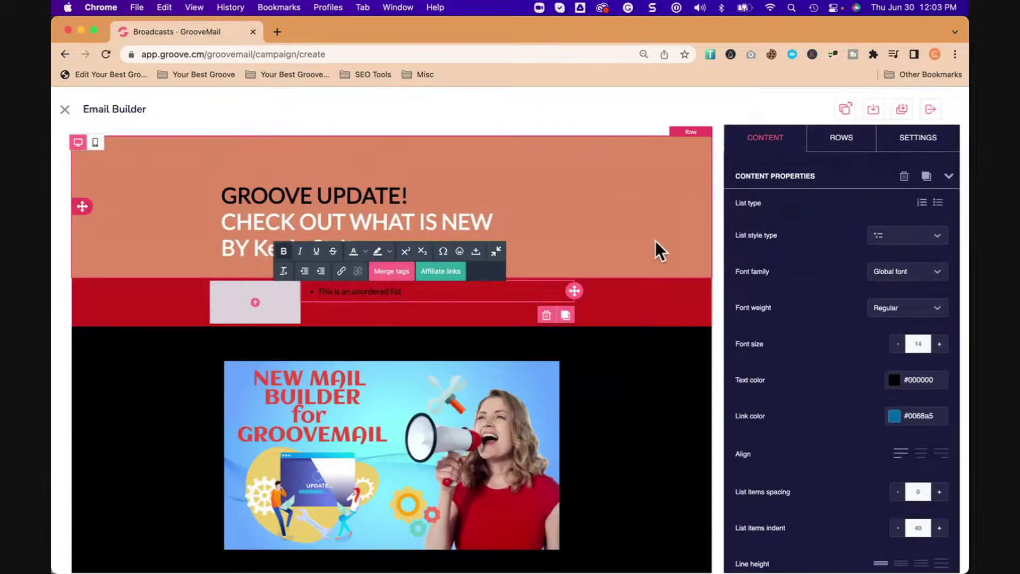
{"action": "scroll", "coordinate": [672, 257], "scroll_direction": "down", "scroll_amount": 15}
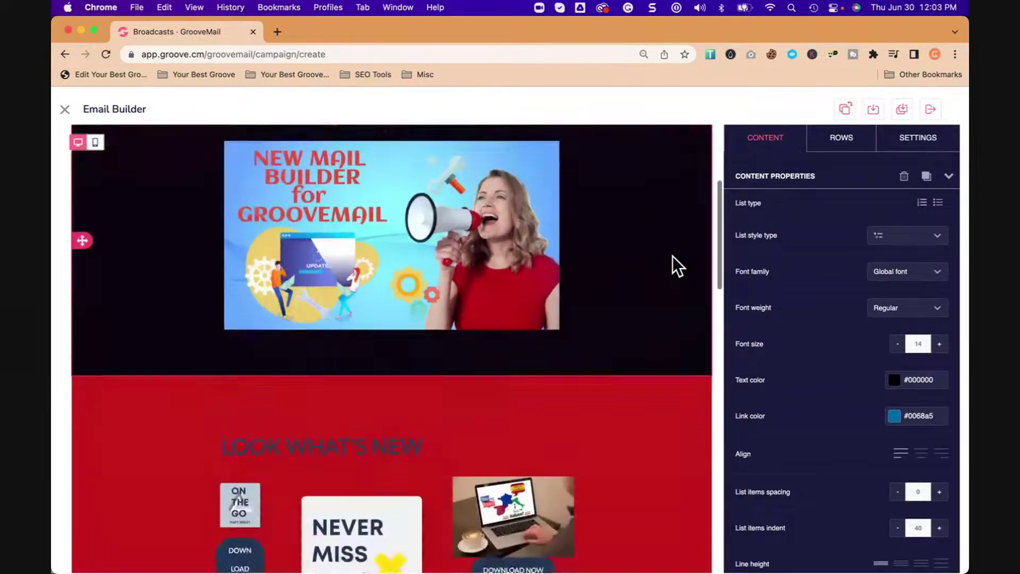
{"action": "scroll", "coordinate": [673, 256], "scroll_direction": "up", "scroll_amount": 15}
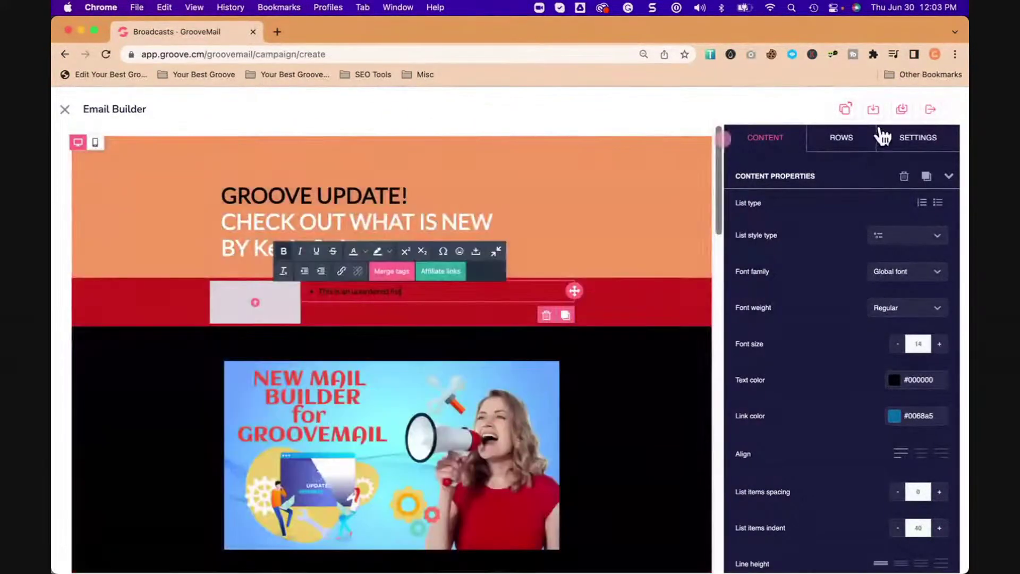
Step: Save & Exit the builder, naming the email 'New Email' in Default Category
{"action": "left_click", "coordinate": [931, 110]}
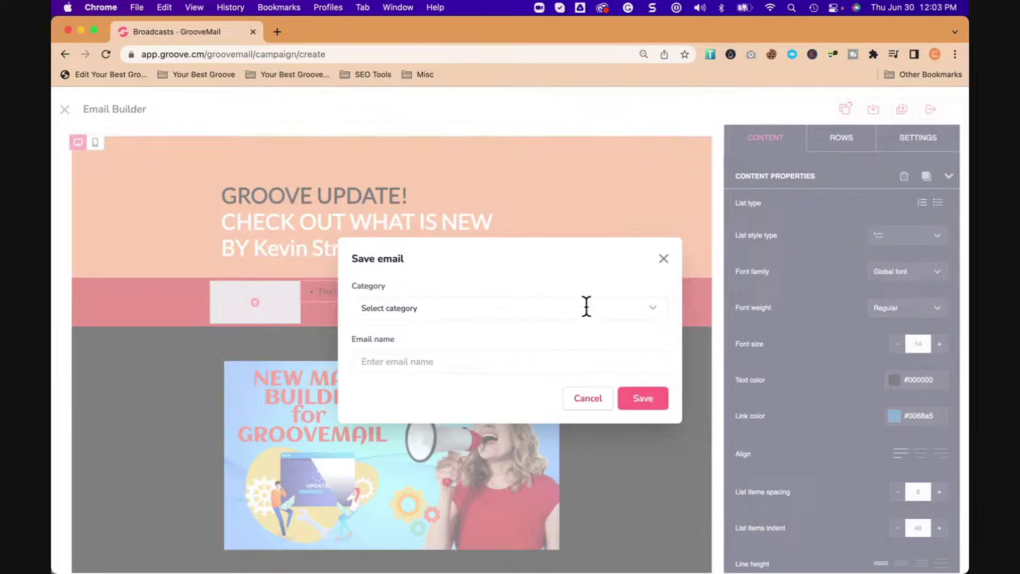
{"action": "left_click", "coordinate": [651, 309]}
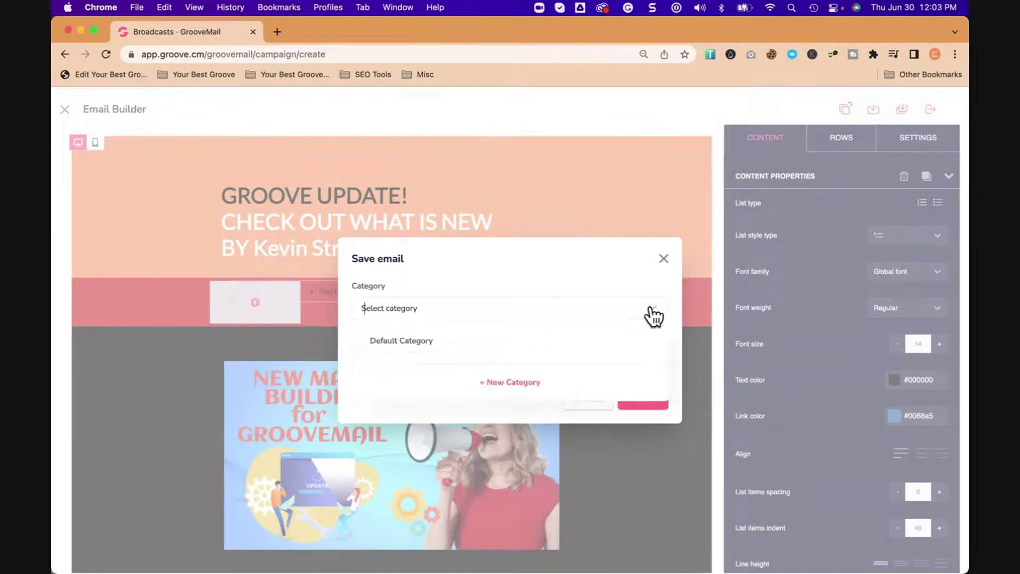
{"action": "left_click", "coordinate": [650, 309]}
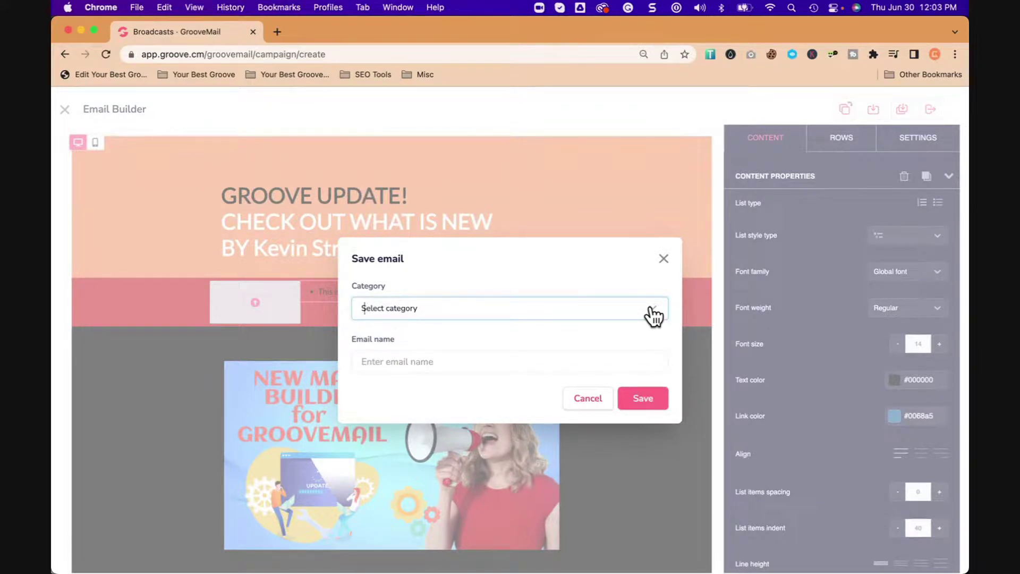
{"action": "left_click", "coordinate": [467, 365]}
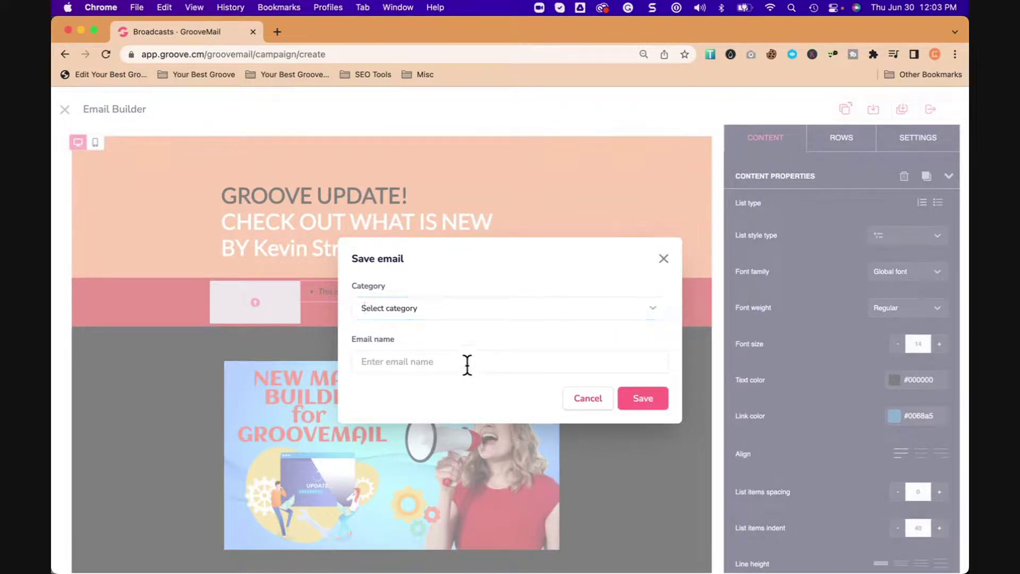
{"action": "type", "text": "New Email"}
{"action": "left_click", "coordinate": [440, 306]}
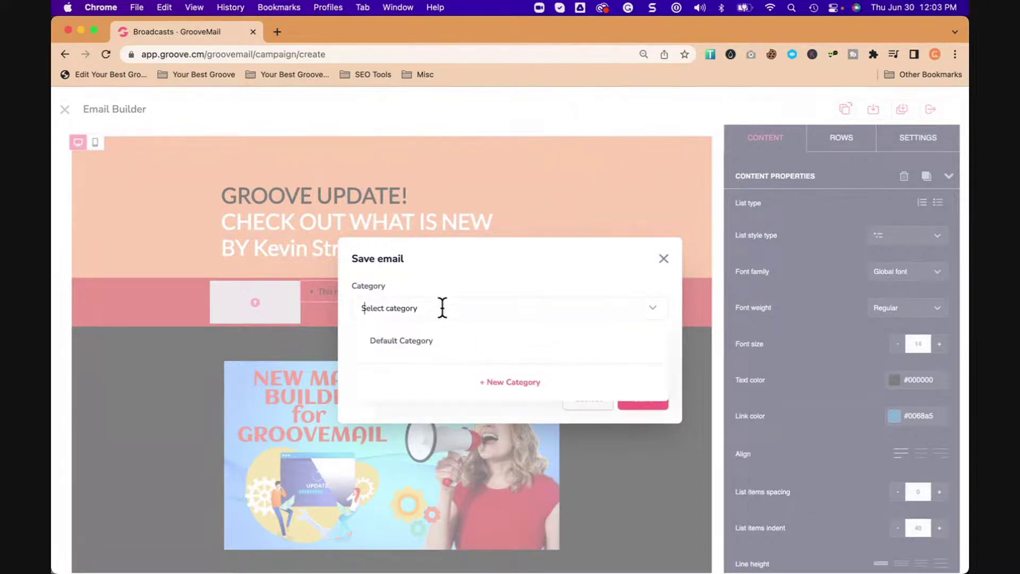
{"action": "left_click", "coordinate": [419, 345]}
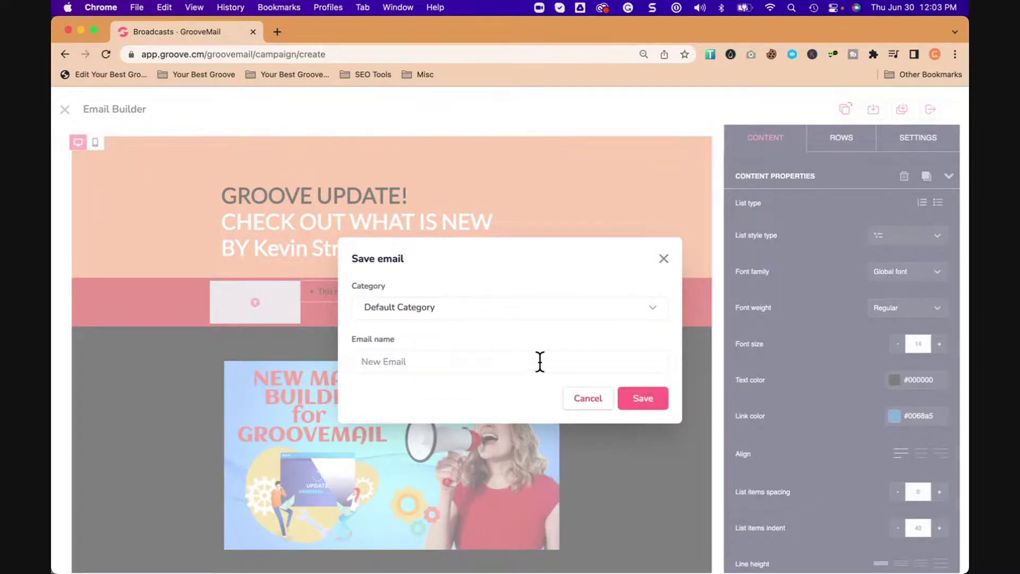
{"action": "left_click", "coordinate": [642, 399]}
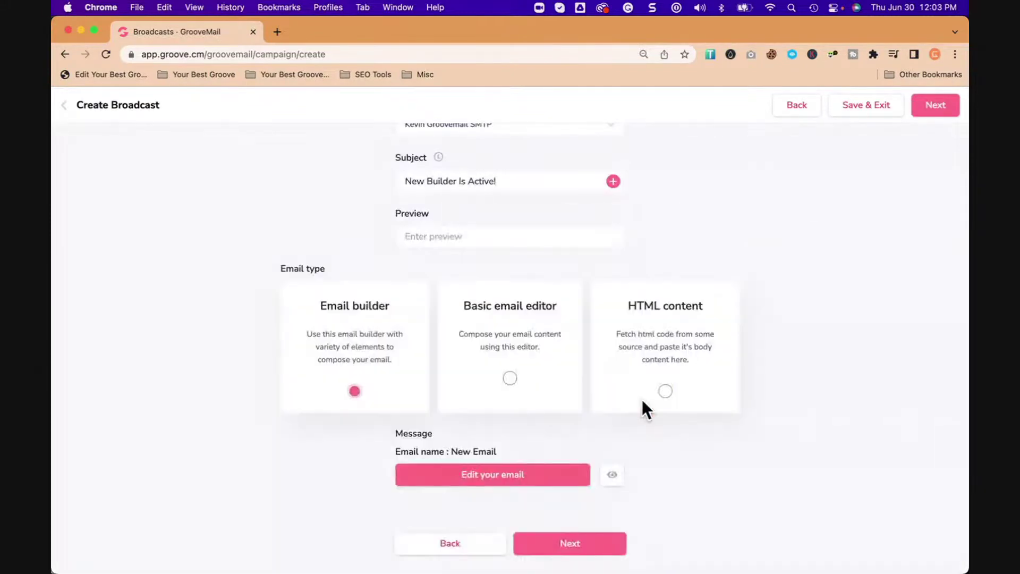
{"action": "scroll", "coordinate": [676, 472], "scroll_direction": "down", "scroll_amount": 1}
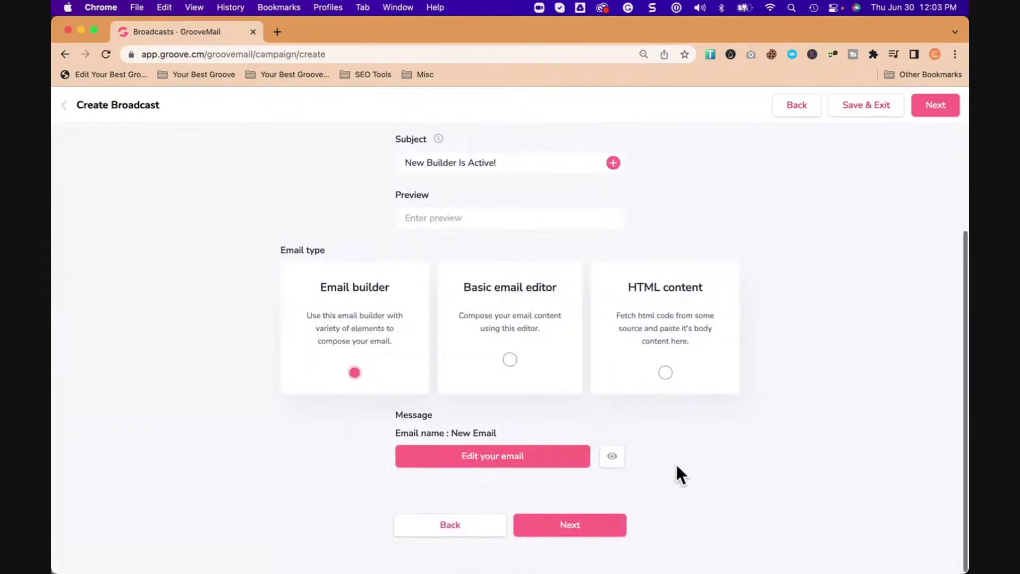
{"action": "left_click", "coordinate": [612, 456]}
{"action": "scroll", "coordinate": [648, 447], "scroll_direction": "down", "scroll_amount": 10}
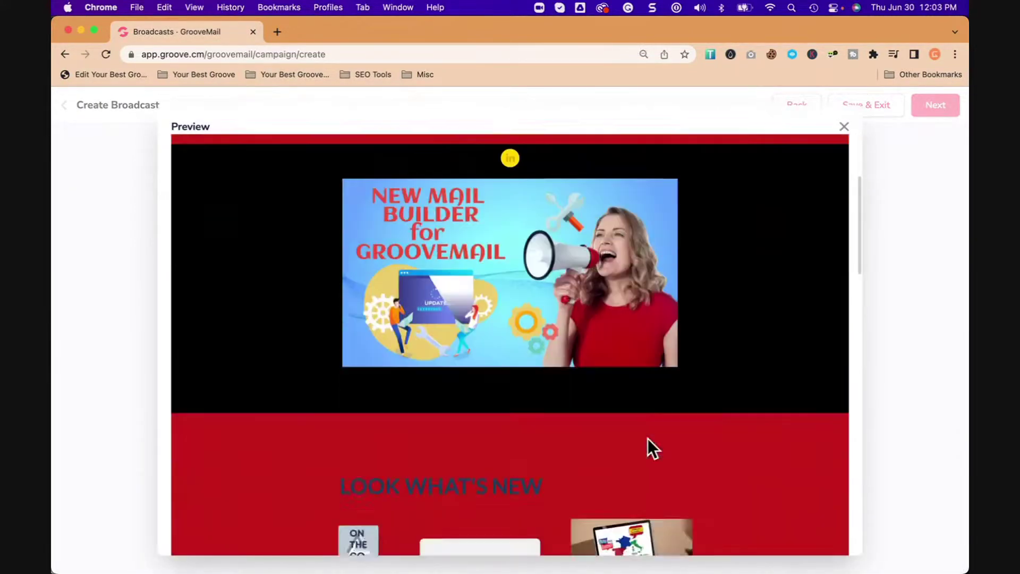
{"action": "scroll", "coordinate": [647, 437], "scroll_direction": "down", "scroll_amount": 15}
{"action": "scroll", "coordinate": [647, 437], "scroll_direction": "up", "scroll_amount": 20}
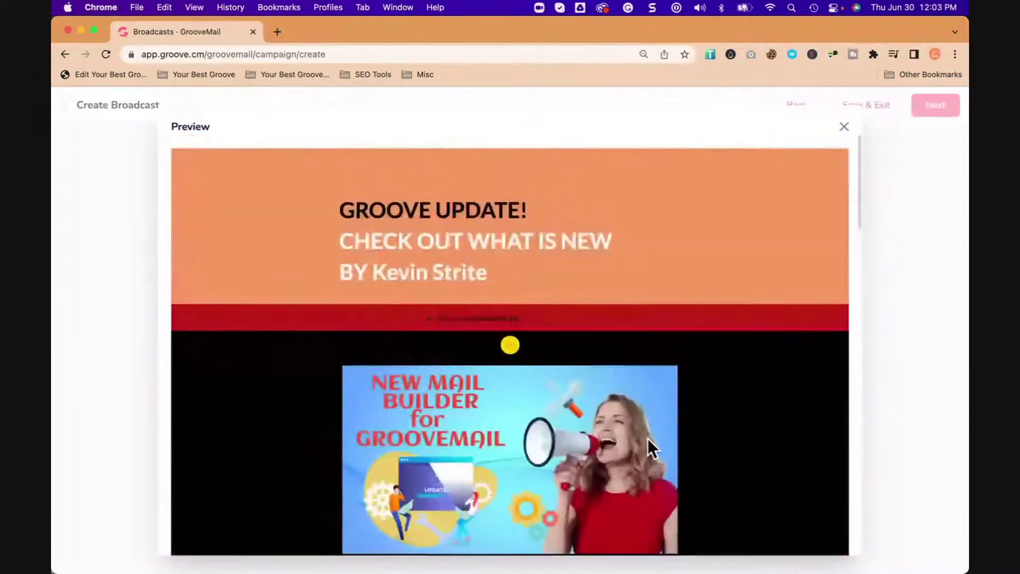
{"action": "scroll", "coordinate": [648, 439], "scroll_direction": "down", "scroll_amount": 3}
{"action": "scroll", "coordinate": [648, 439], "scroll_direction": "down", "scroll_amount": 8}
{"action": "scroll", "coordinate": [649, 439], "scroll_direction": "up", "scroll_amount": 3}
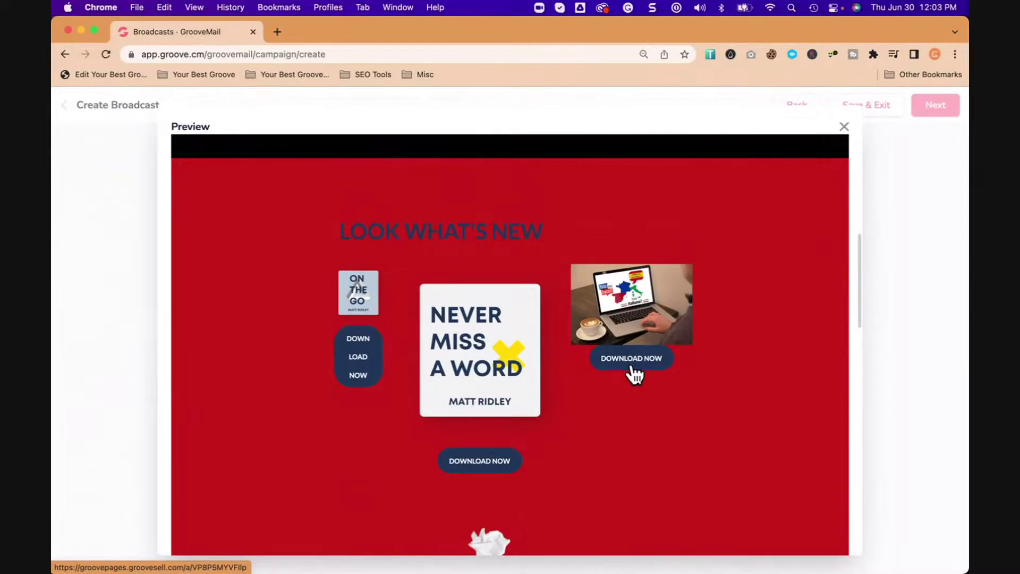
{"action": "left_click", "coordinate": [632, 359]}
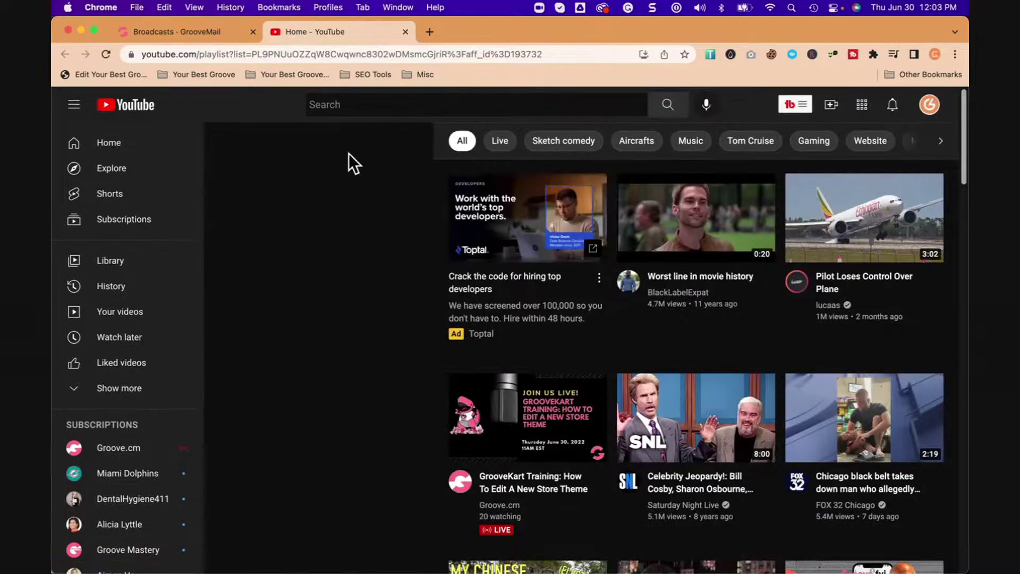
{"action": "left_click", "coordinate": [405, 32]}
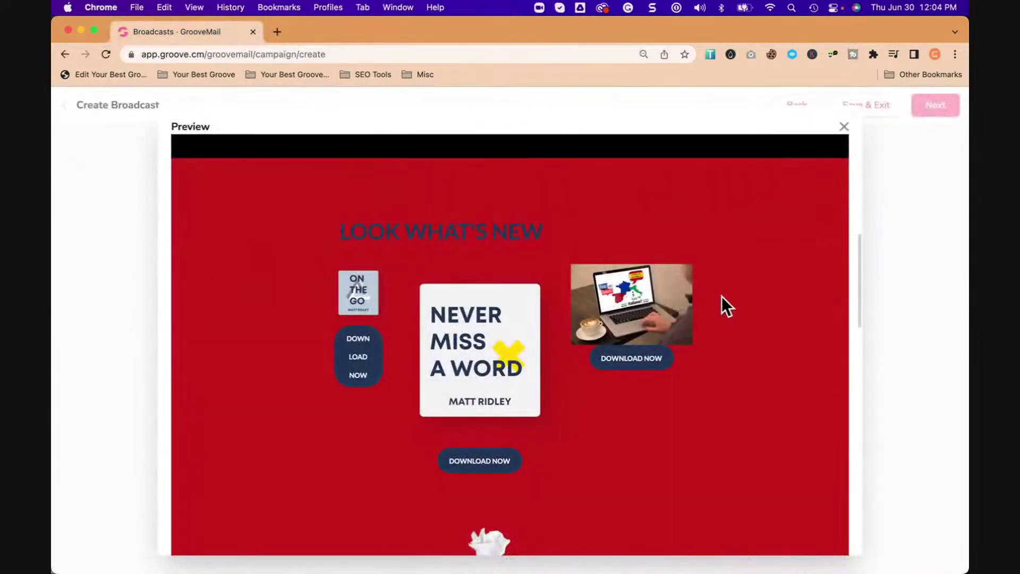
{"action": "scroll", "coordinate": [795, 331], "scroll_direction": "up", "scroll_amount": 6}
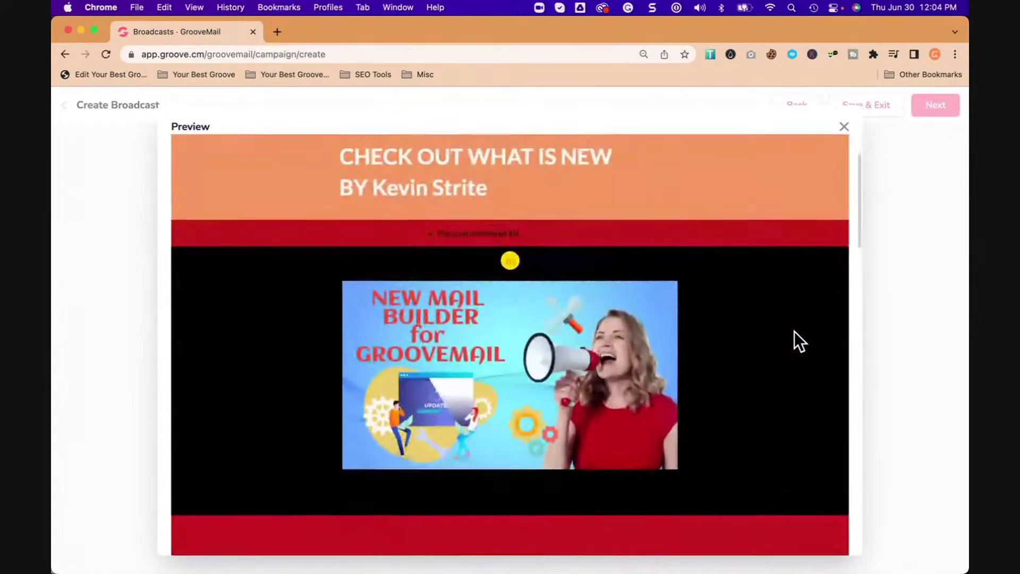
{"action": "scroll", "coordinate": [795, 330], "scroll_direction": "up", "scroll_amount": 2}
{"action": "left_click", "coordinate": [845, 130]}
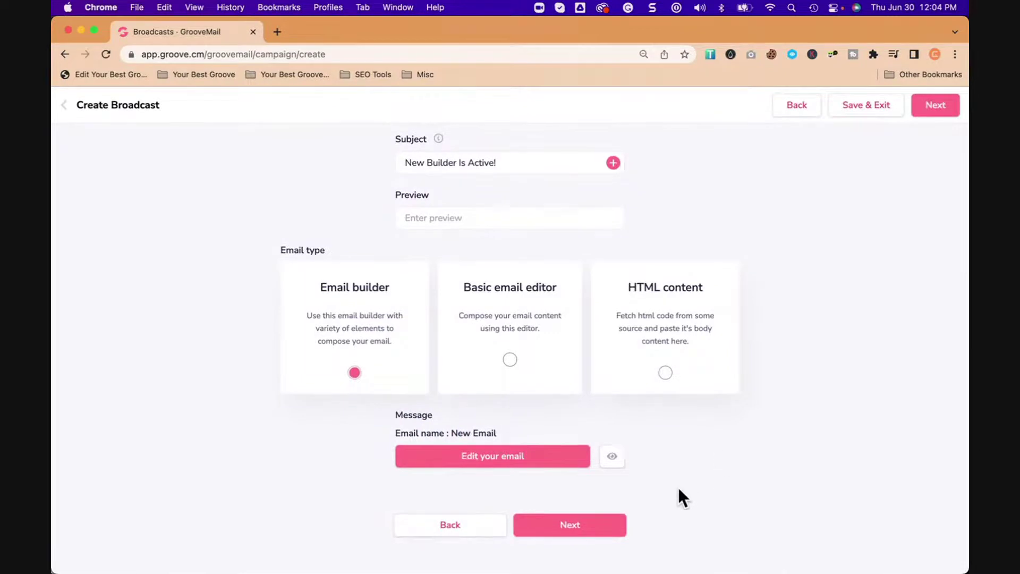
Step: Continue to the Ready to send page and review the broadcast summary
{"action": "left_click", "coordinate": [580, 527]}
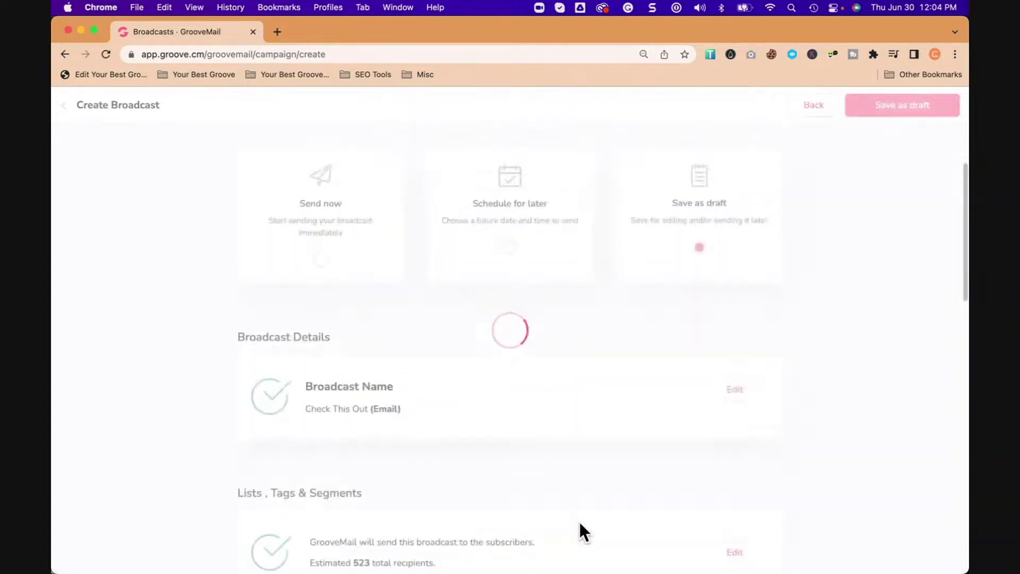
{"action": "scroll", "coordinate": [479, 457], "scroll_direction": "down", "scroll_amount": 7}
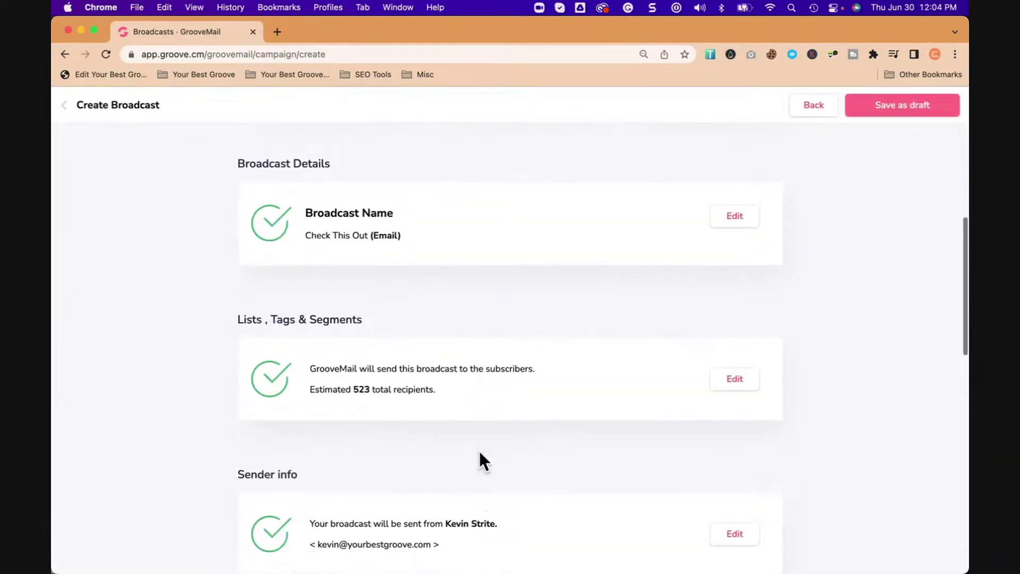
{"action": "scroll", "coordinate": [478, 450], "scroll_direction": "up", "scroll_amount": 5}
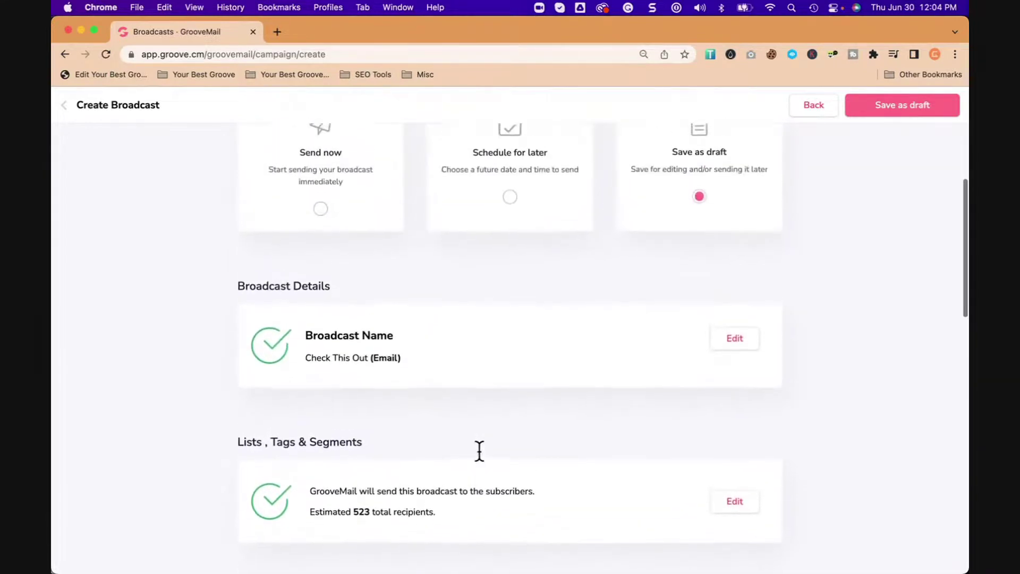
{"action": "scroll", "coordinate": [479, 451], "scroll_direction": "up", "scroll_amount": 3}
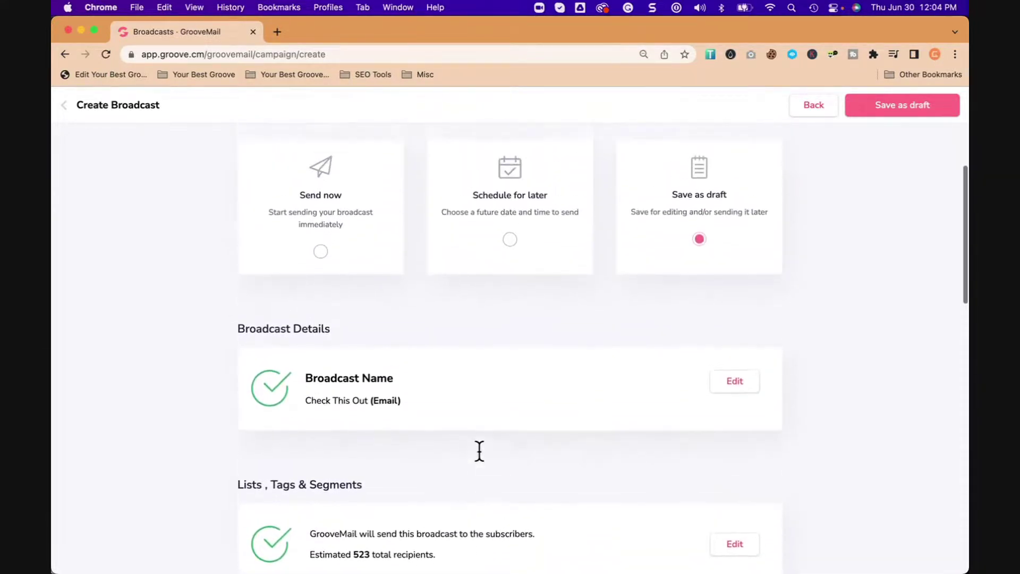
{"action": "scroll", "coordinate": [481, 456], "scroll_direction": "up", "scroll_amount": 1}
{"action": "scroll", "coordinate": [481, 456], "scroll_direction": "down", "scroll_amount": 3}
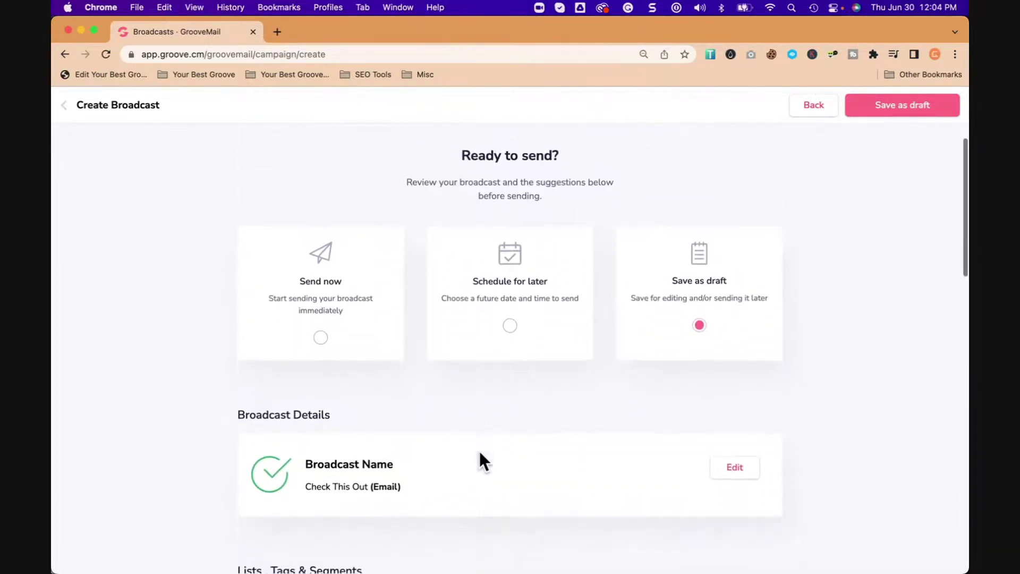
{"action": "scroll", "coordinate": [480, 453], "scroll_direction": "down", "scroll_amount": 6}
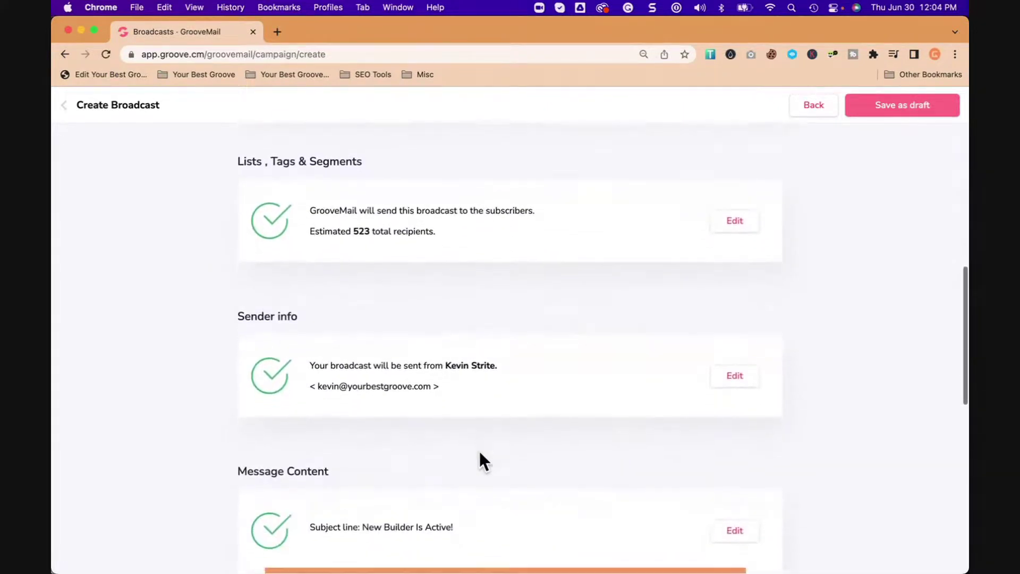
{"action": "scroll", "coordinate": [651, 391], "scroll_direction": "down", "scroll_amount": 4}
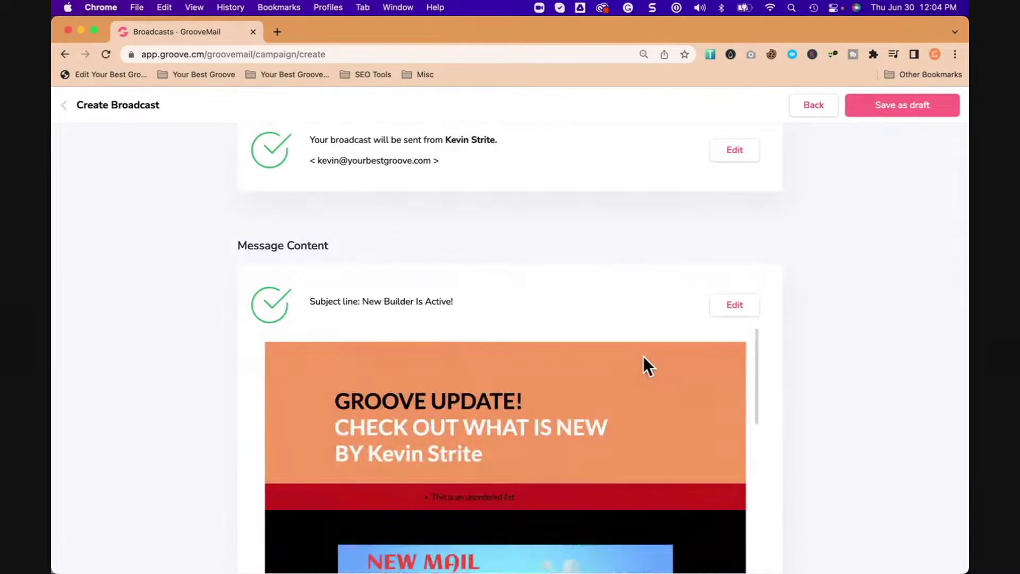
{"action": "scroll", "coordinate": [649, 355], "scroll_direction": "up", "scroll_amount": 4}
{"action": "scroll", "coordinate": [671, 290], "scroll_direction": "up", "scroll_amount": 2}
{"action": "scroll", "coordinate": [548, 359], "scroll_direction": "up", "scroll_amount": 1}
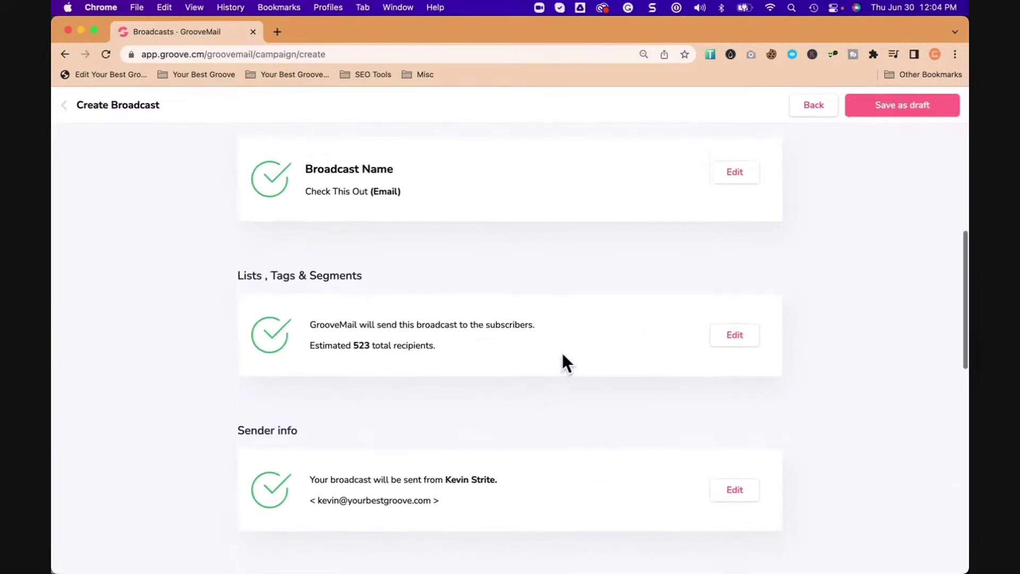
{"action": "scroll", "coordinate": [540, 341], "scroll_direction": "up", "scroll_amount": 3}
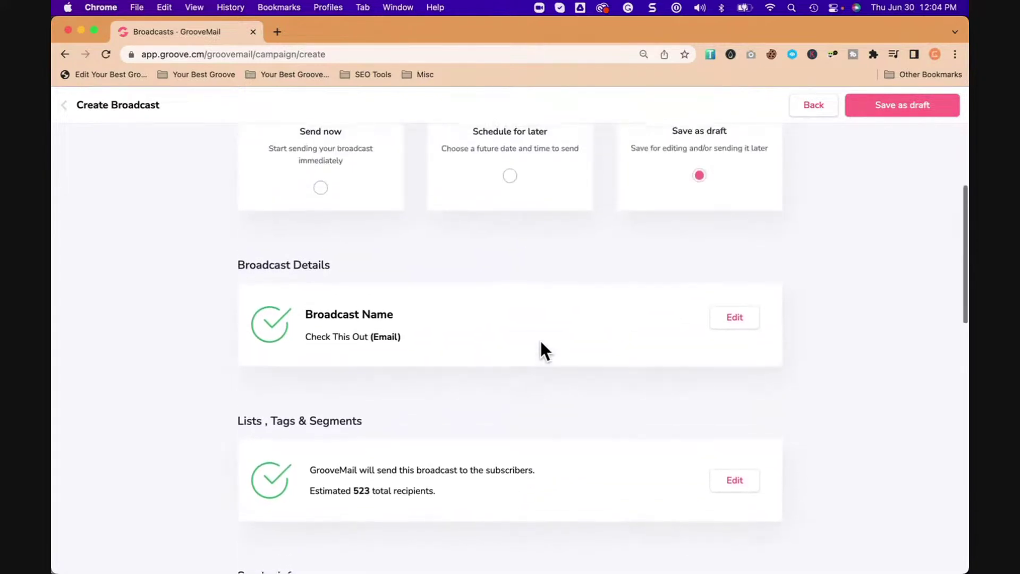
{"action": "scroll", "coordinate": [541, 344], "scroll_direction": "up", "scroll_amount": 1}
{"action": "scroll", "coordinate": [420, 361], "scroll_direction": "up", "scroll_amount": 3}
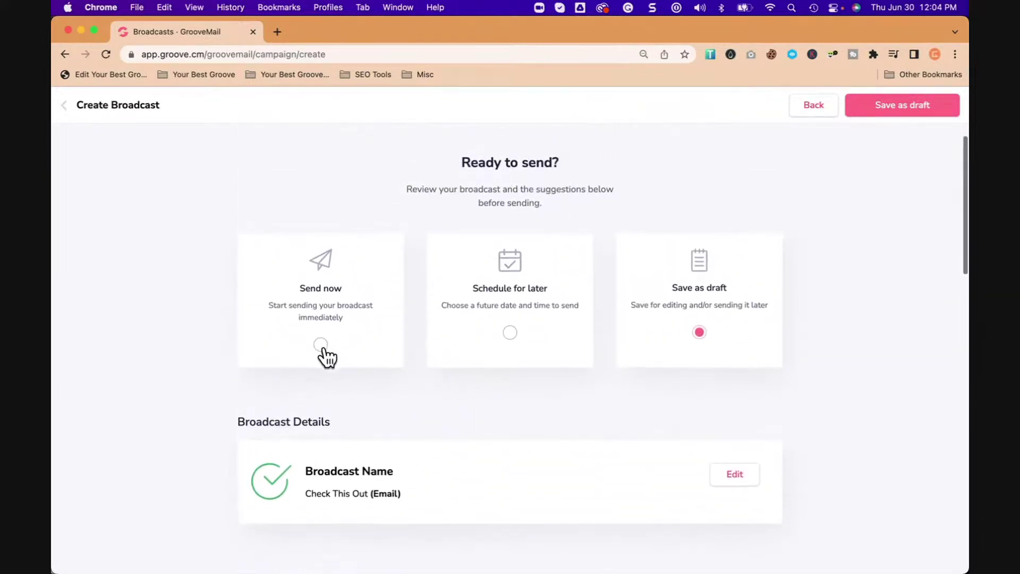
Step: Choose the Save as draft option and save the Check This Out broadcast as a draft
{"action": "left_click", "coordinate": [320, 344]}
{"action": "left_click", "coordinate": [509, 333]}
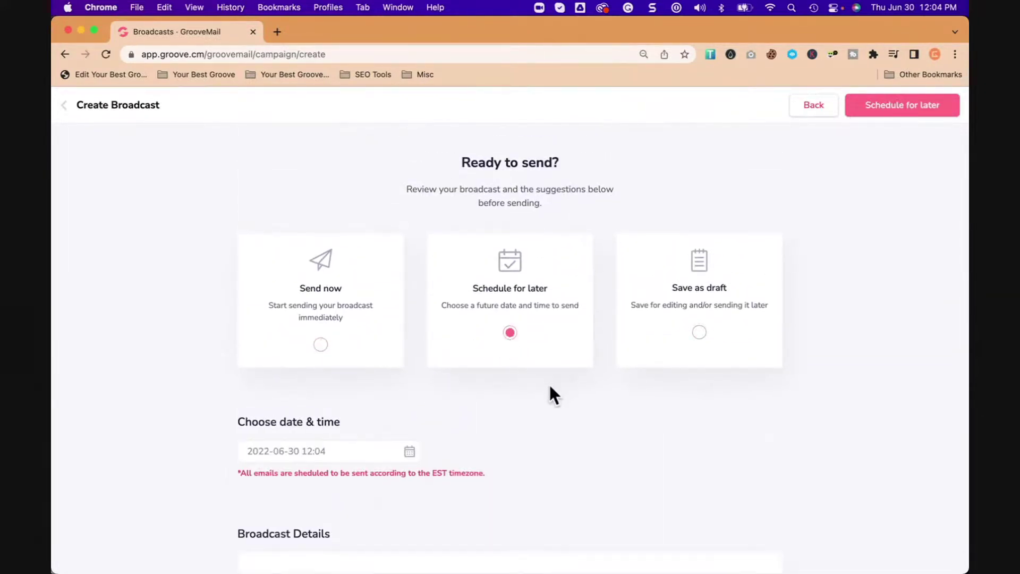
{"action": "left_click", "coordinate": [321, 345]}
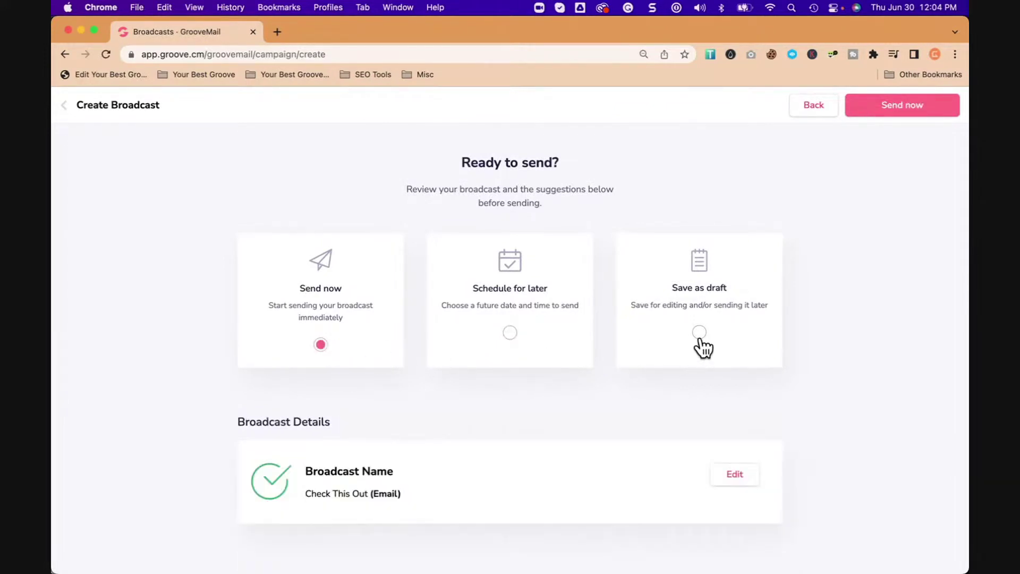
{"action": "left_click", "coordinate": [699, 333]}
{"action": "left_click", "coordinate": [905, 110]}
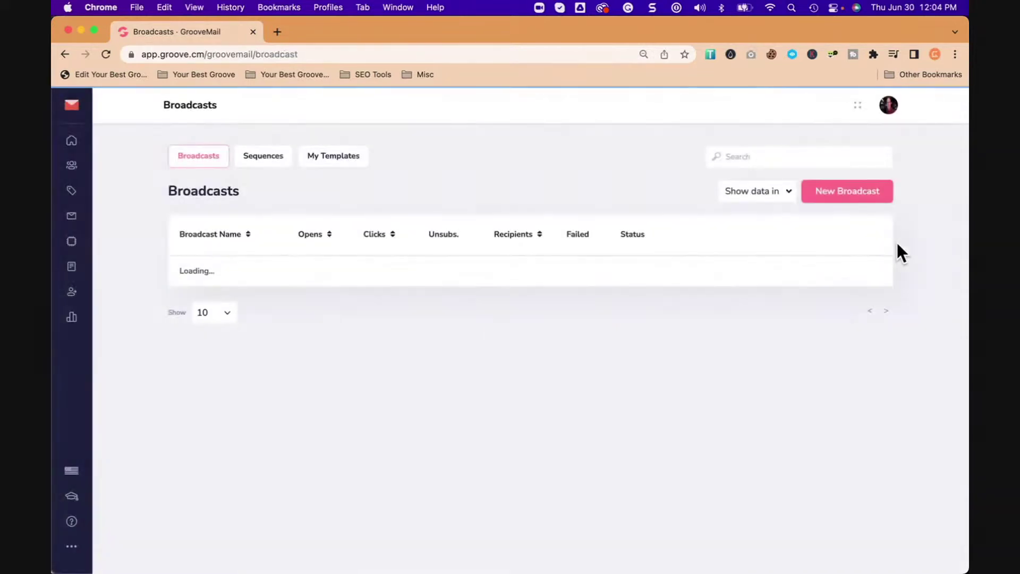